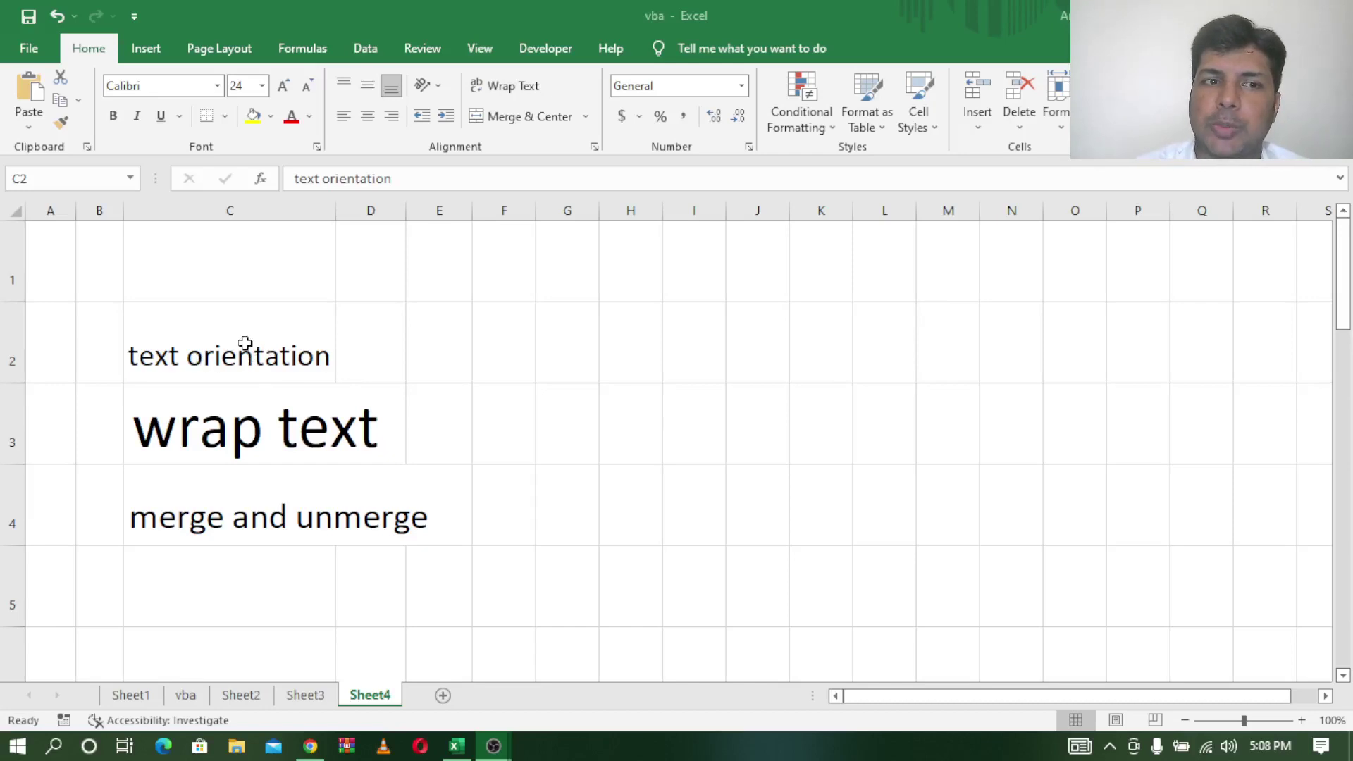
# Review sample cells C2, C3 and C4, then bring up the YouTube playlists page in Chrome.
pyautogui.click(245, 342)
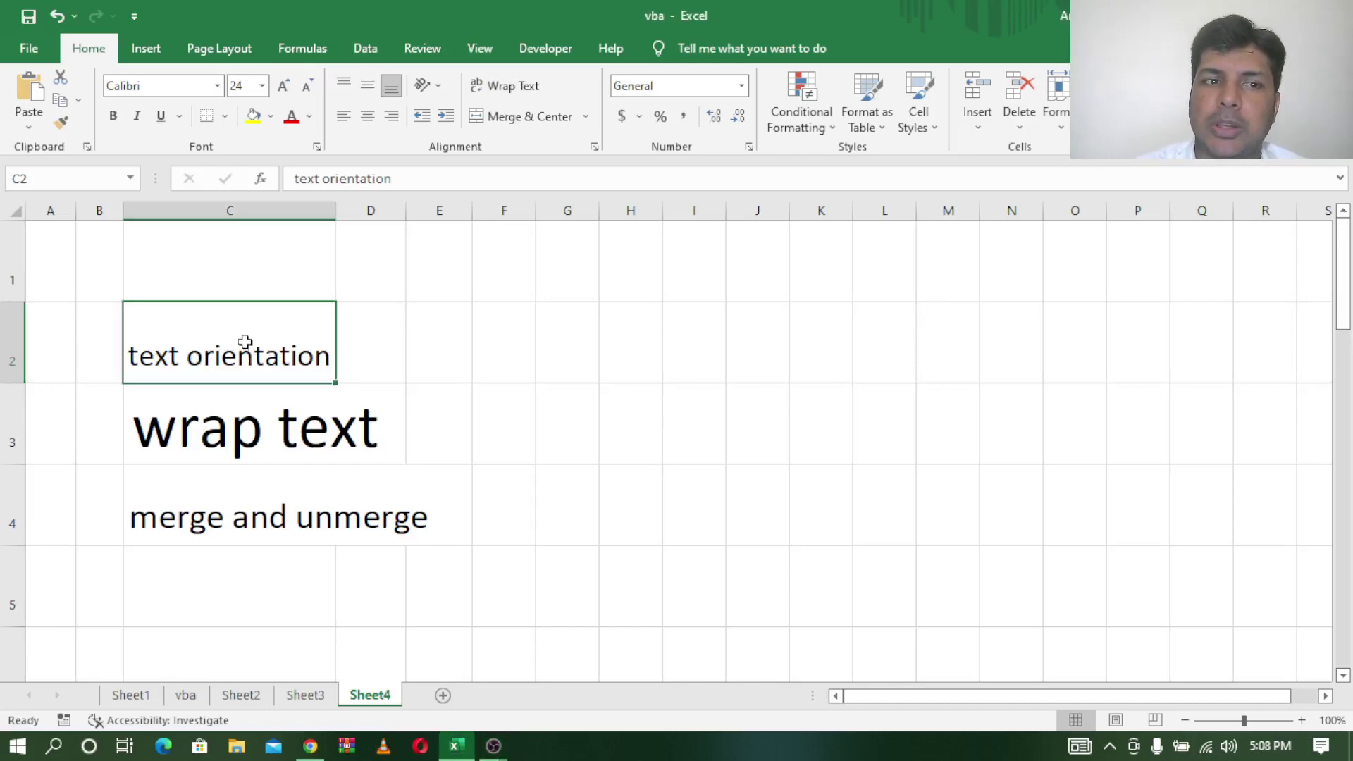
pyautogui.click(252, 417)
pyautogui.click(258, 515)
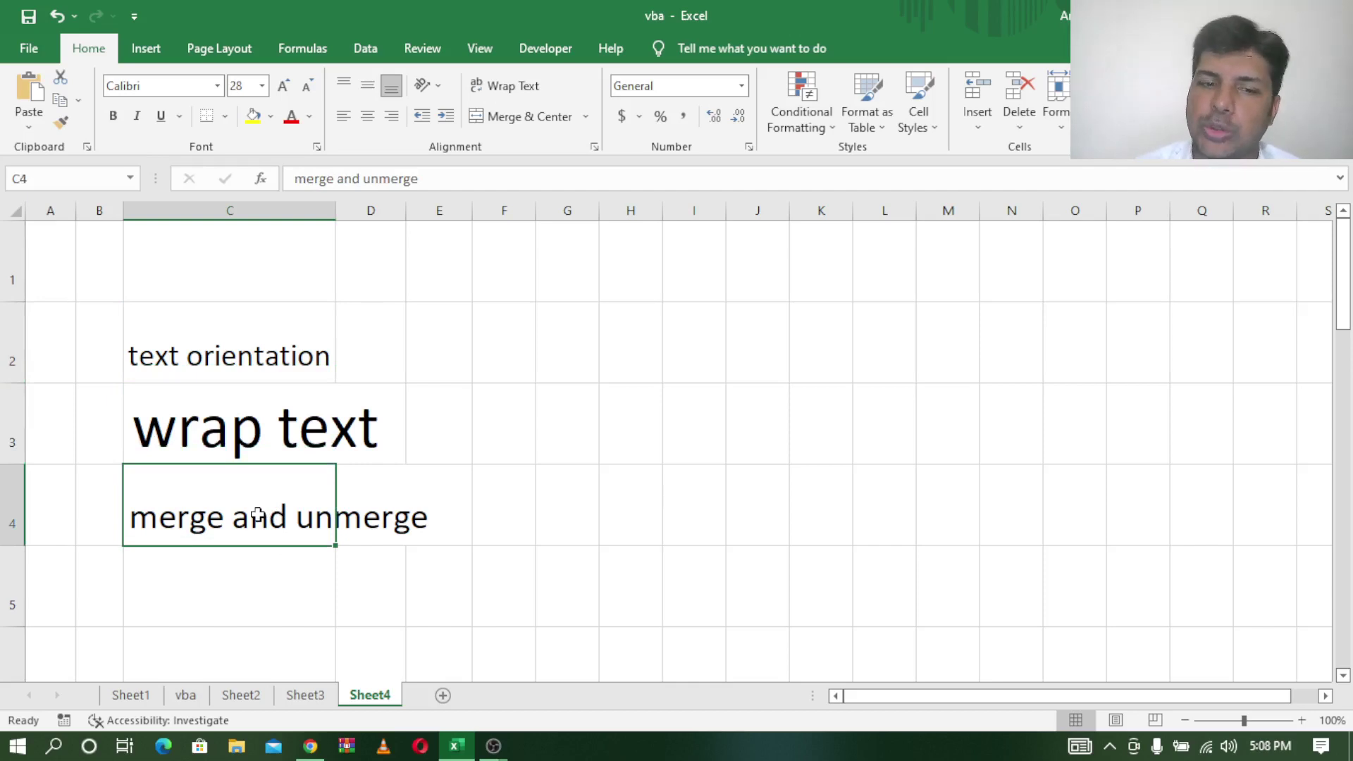
pyautogui.click(311, 745)
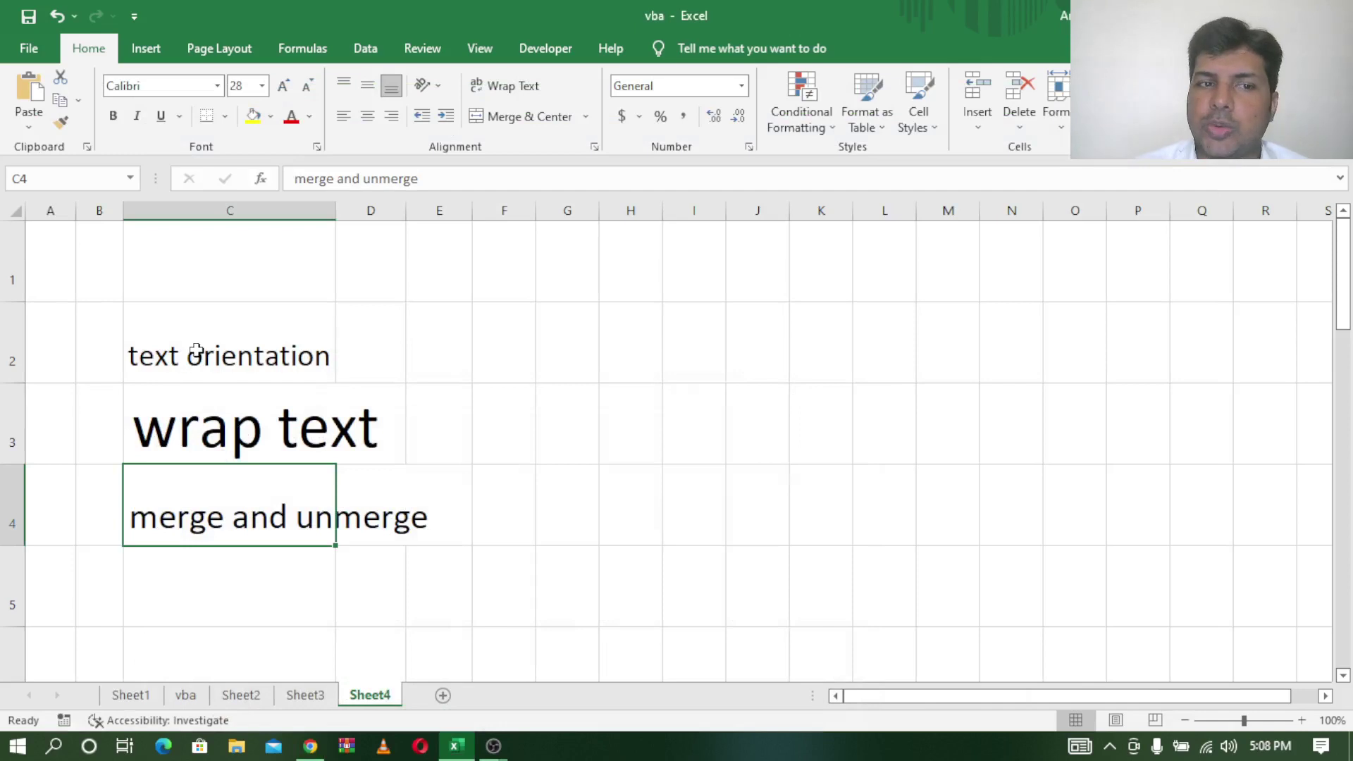
pyautogui.click(197, 350)
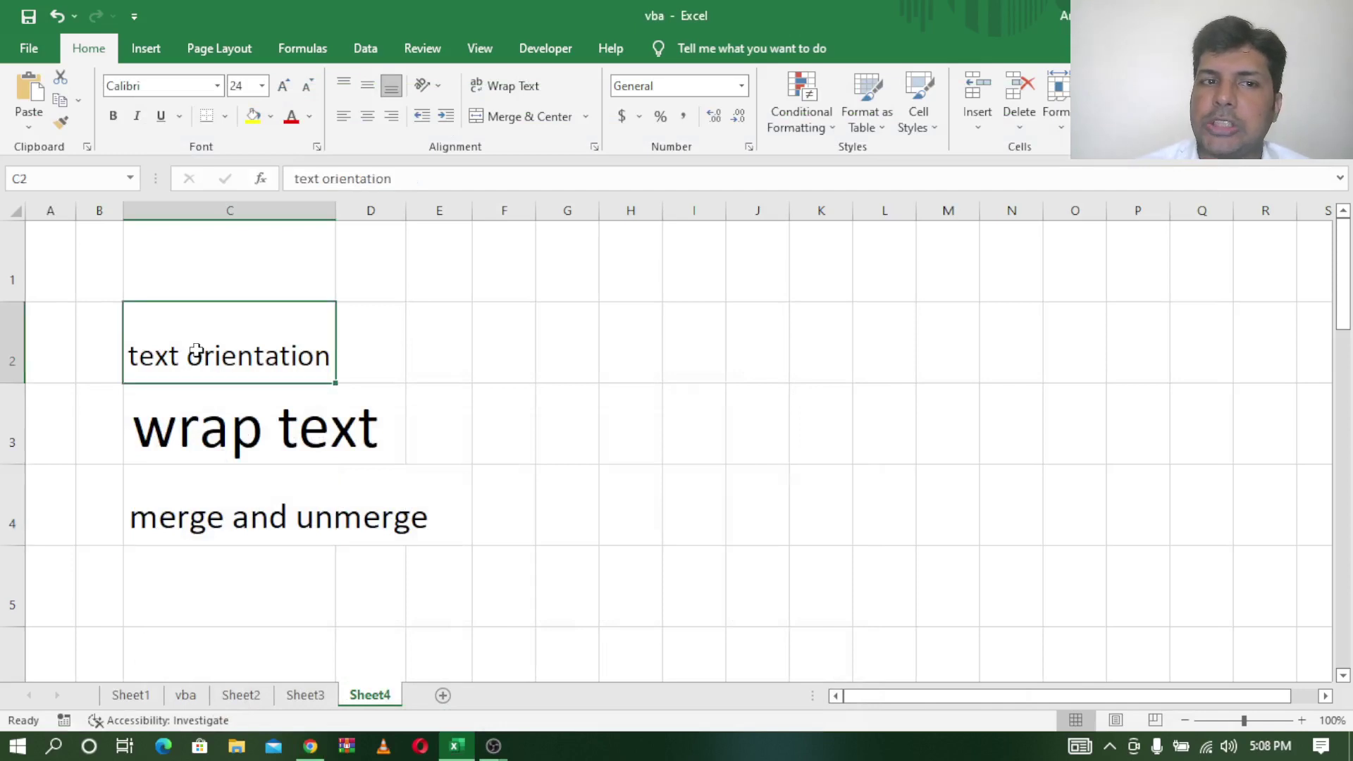
pyautogui.click(438, 86)
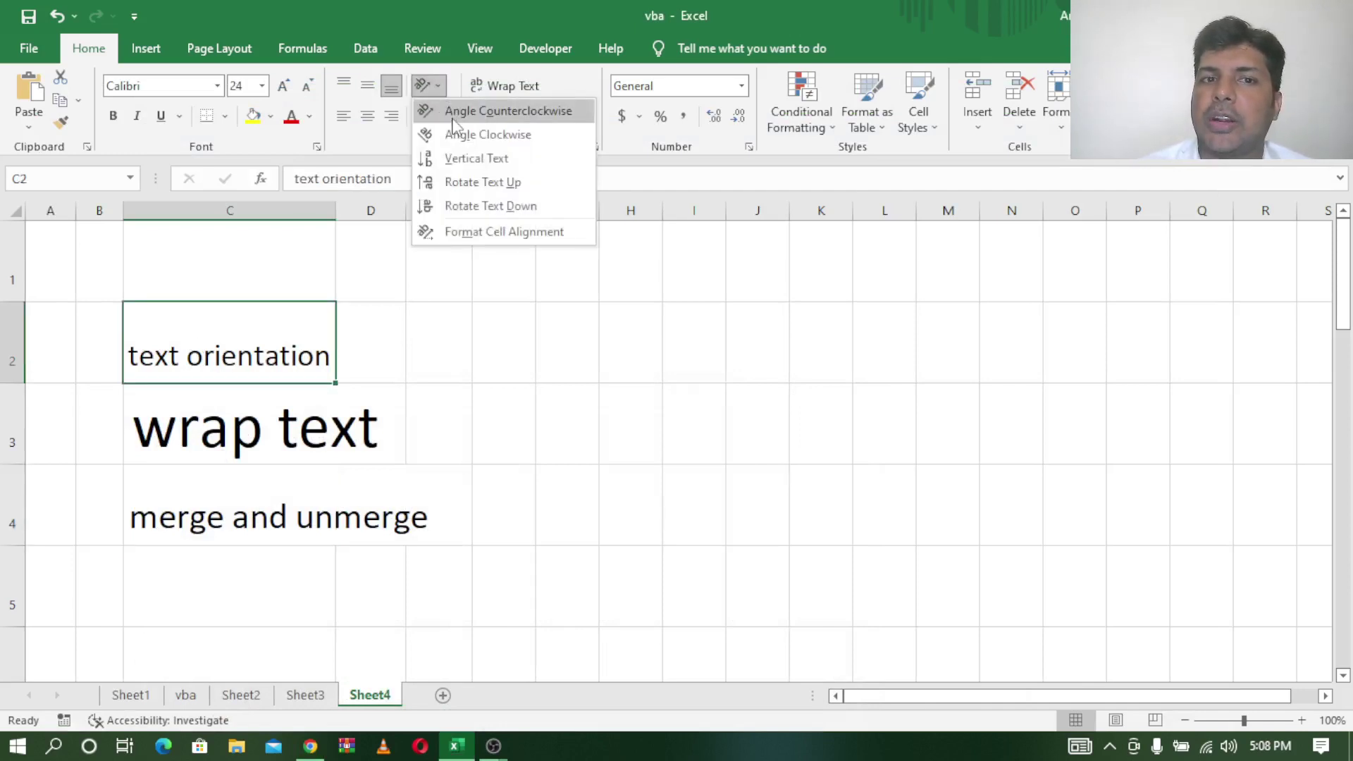
pyautogui.click(457, 112)
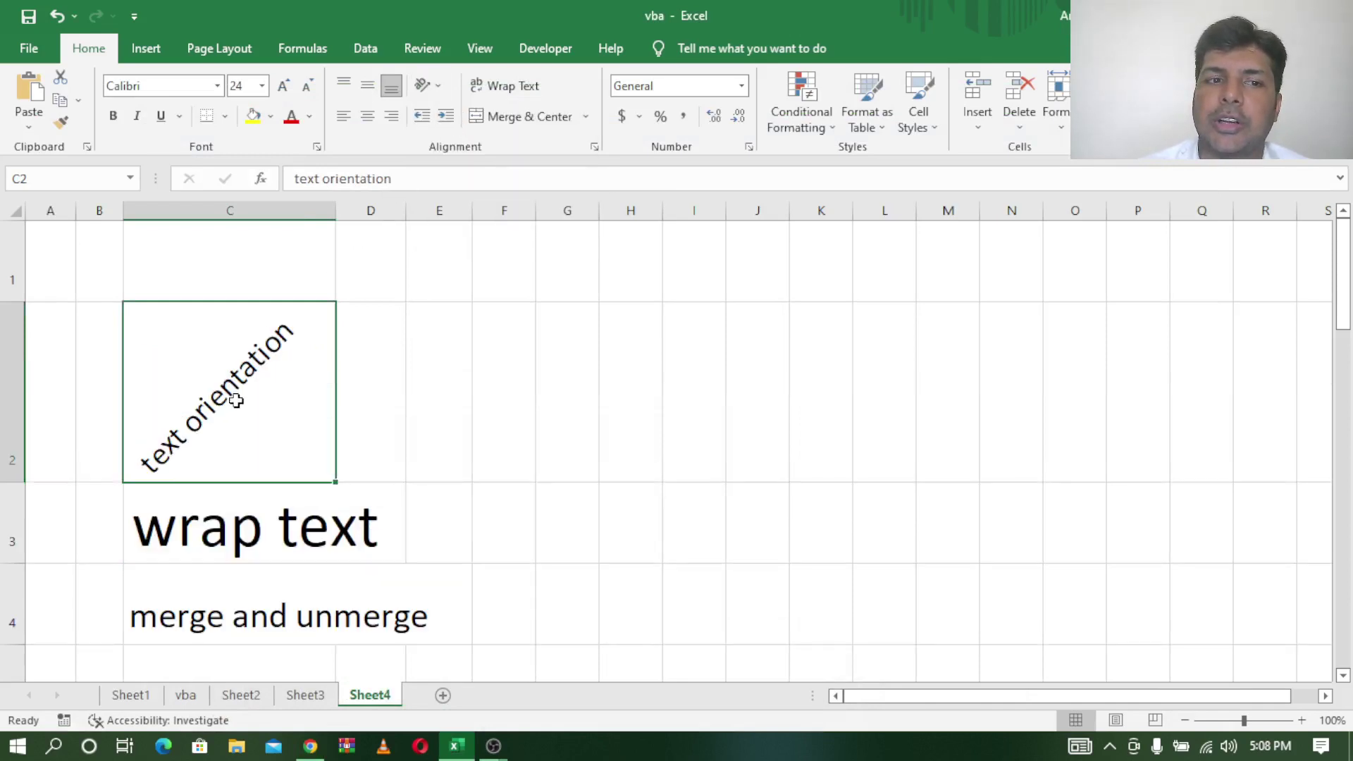
pyautogui.click(429, 86)
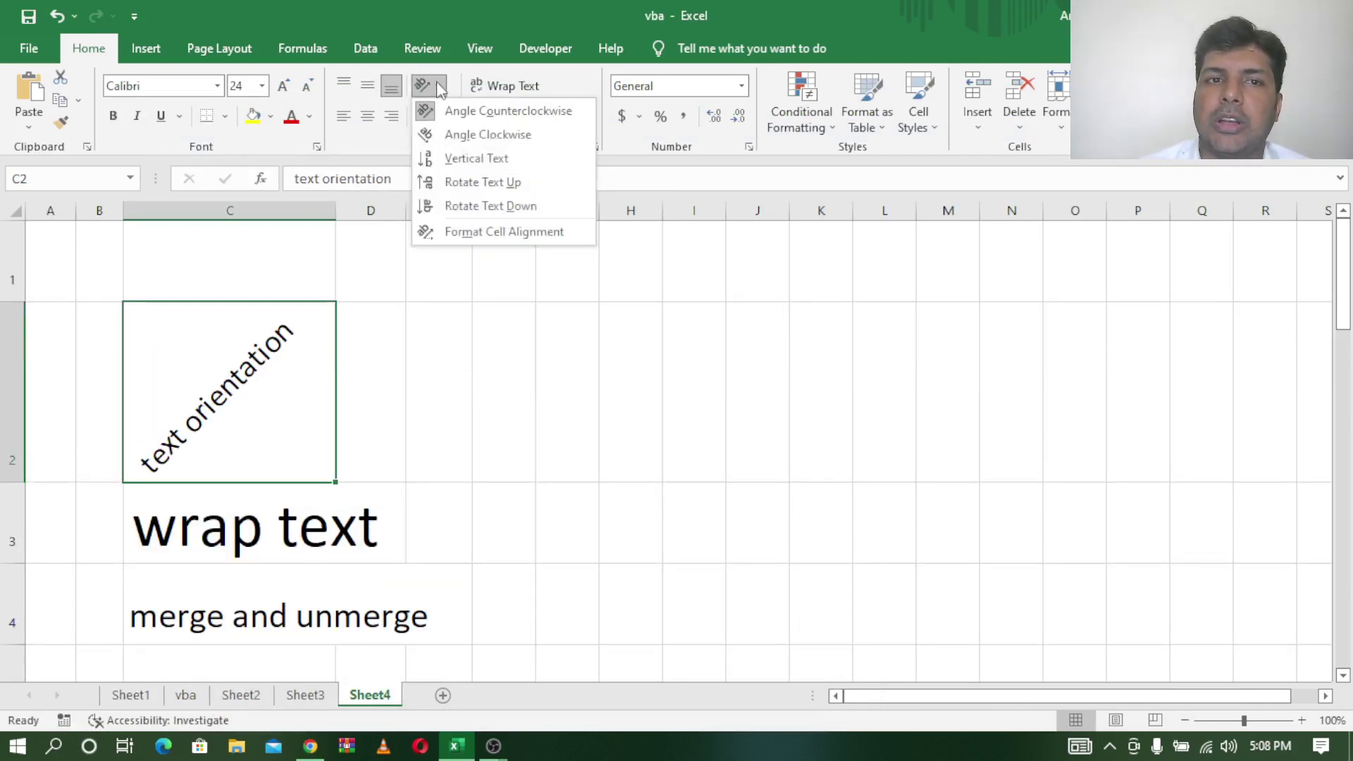
pyautogui.click(485, 139)
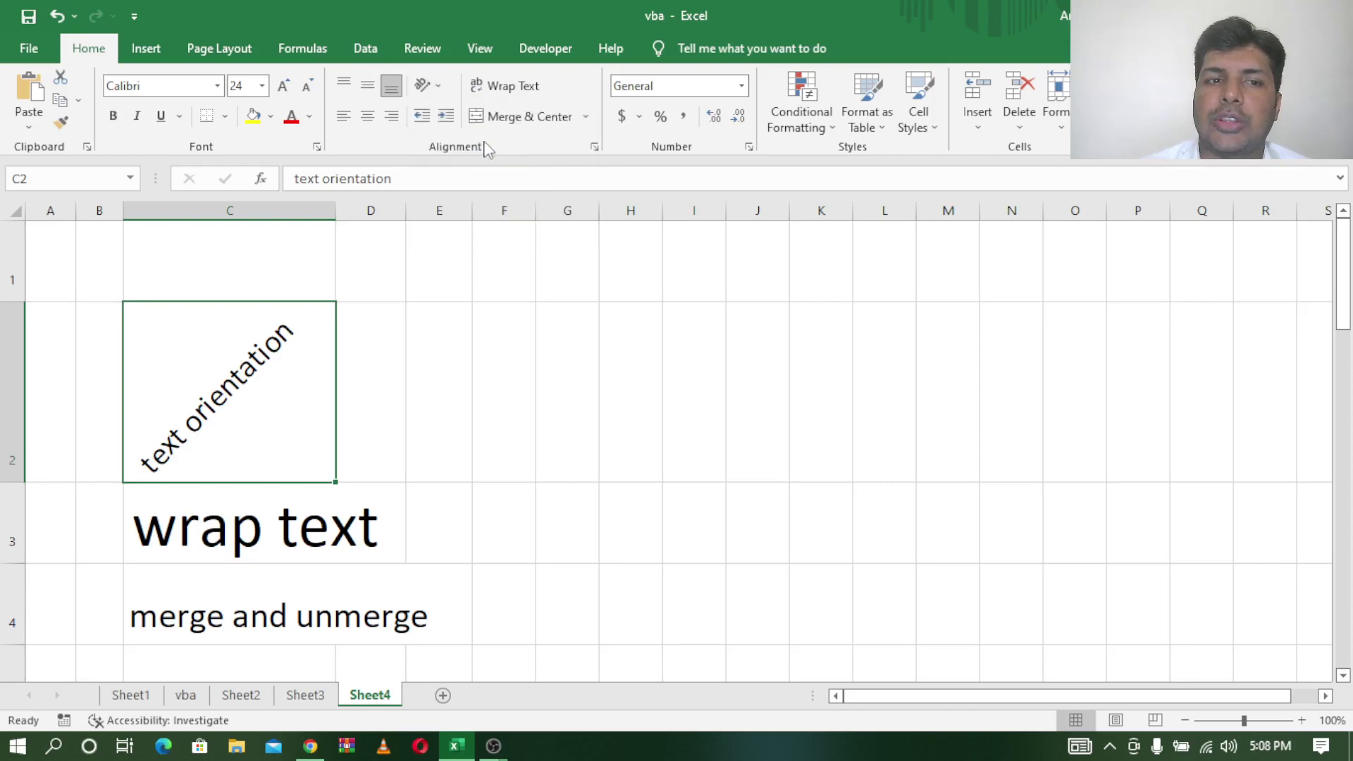
pyautogui.click(443, 86)
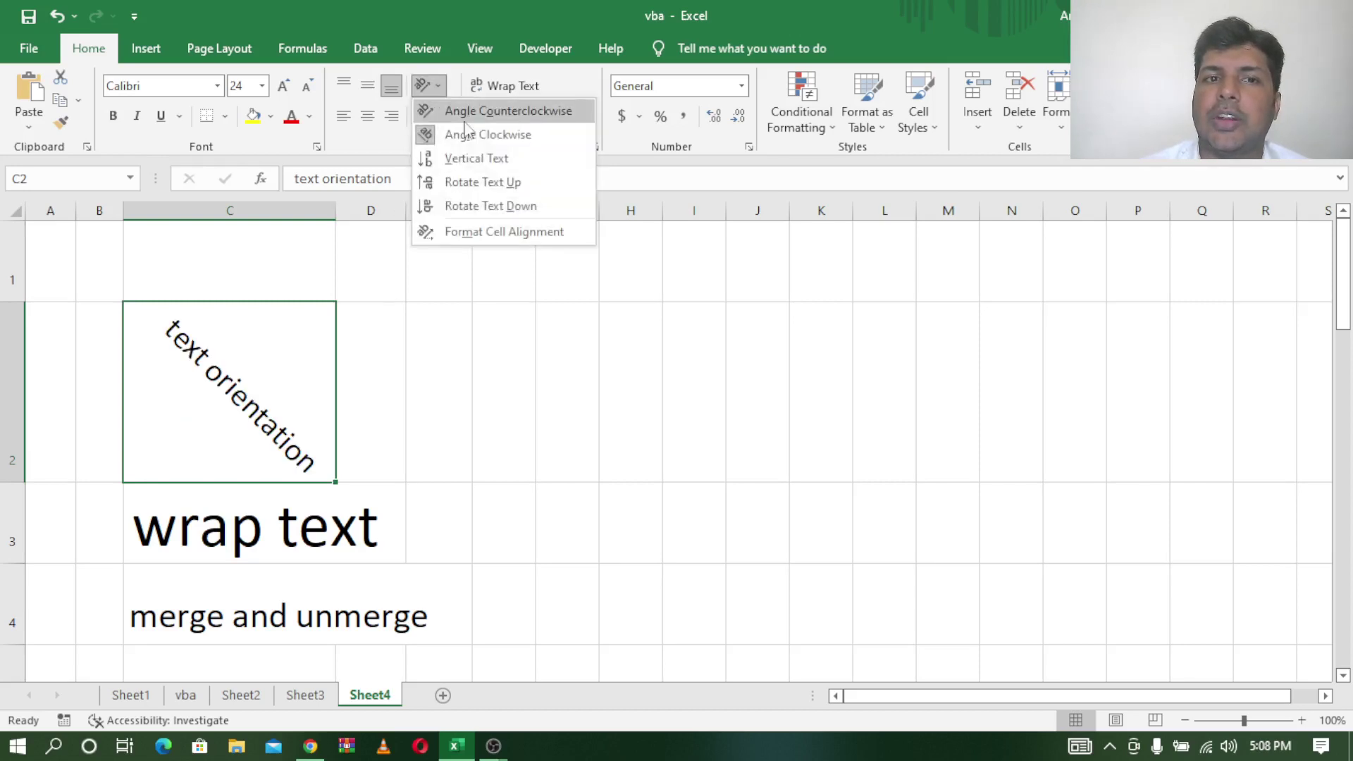
pyautogui.click(473, 181)
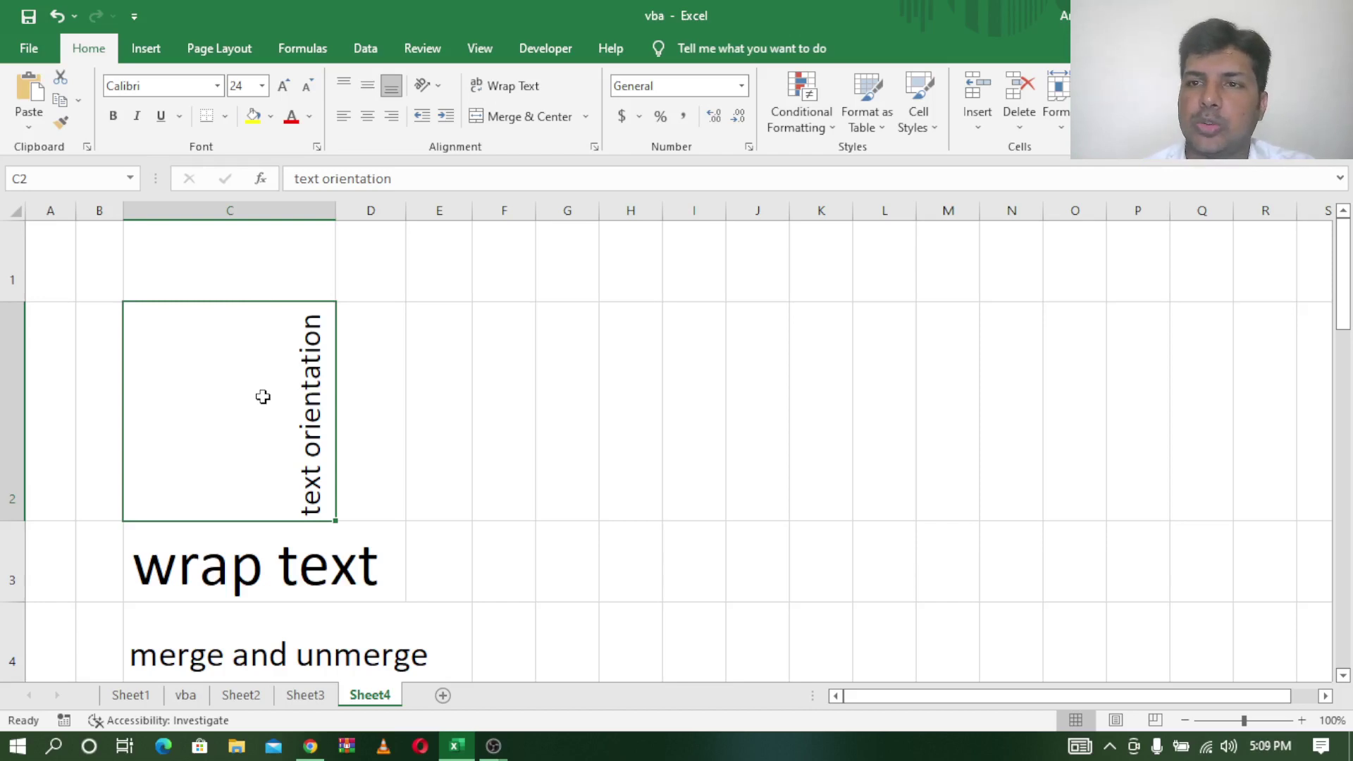
pyautogui.hotkey('ctrl', 'z')
pyautogui.hotkey('ctrl', 'z')
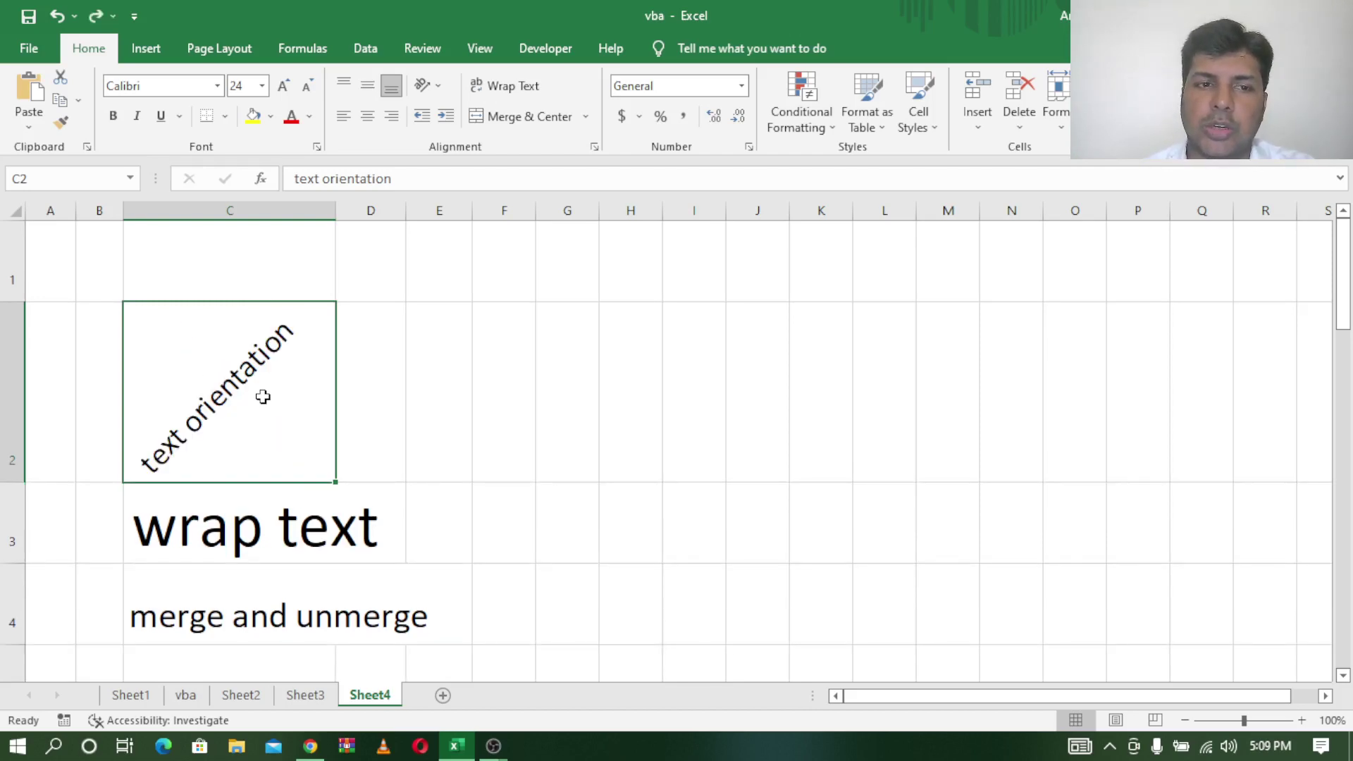
pyautogui.hotkey('ctrl', 'z')
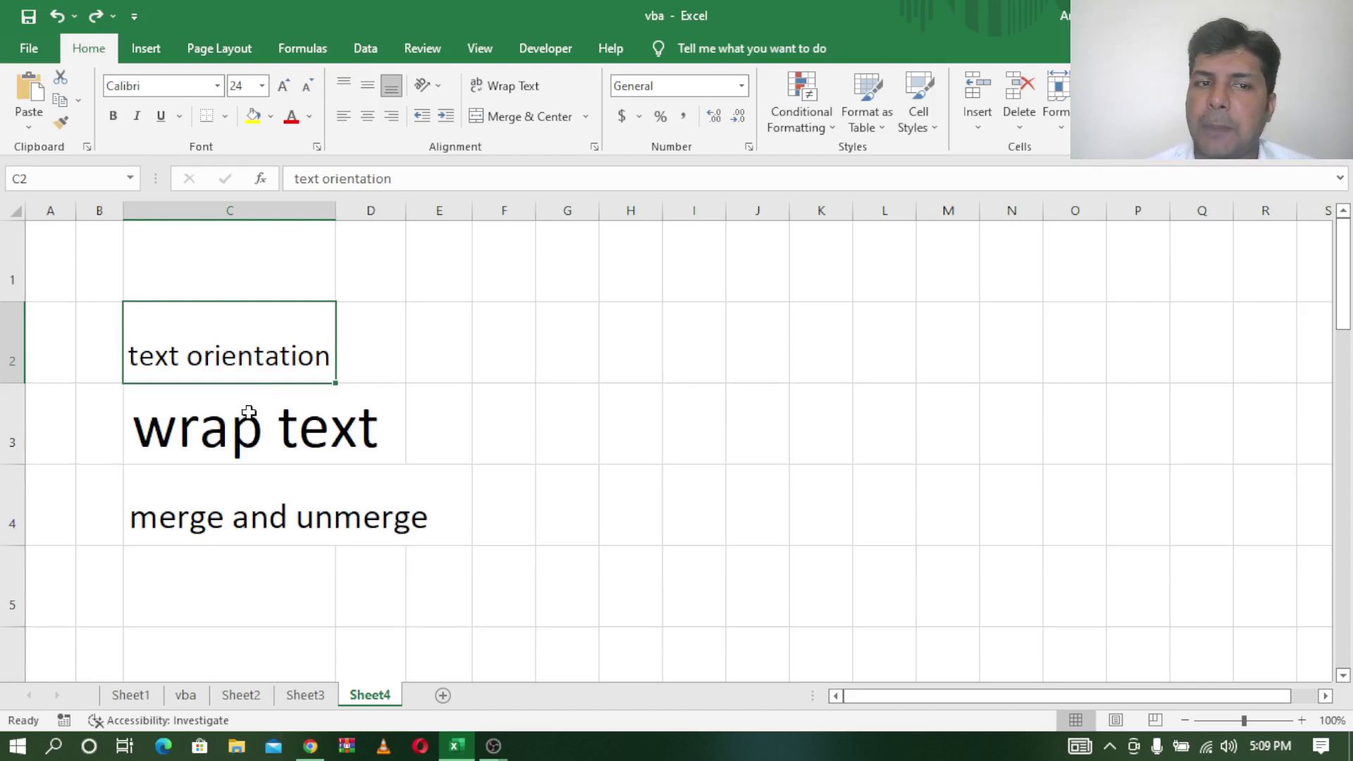
pyautogui.click(249, 412)
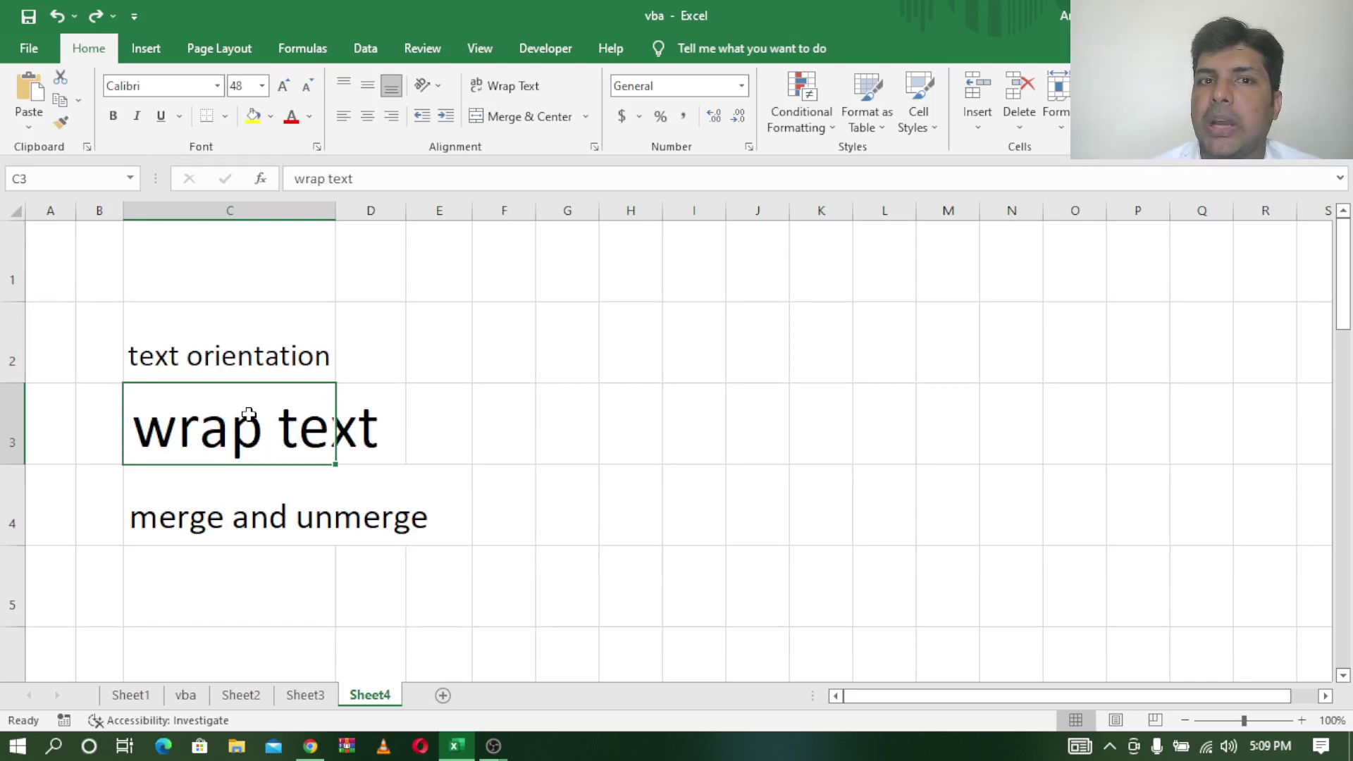
# Turn on Wrap Text for C3 so 'wrap text' splits across two lines.
pyautogui.click(515, 90)
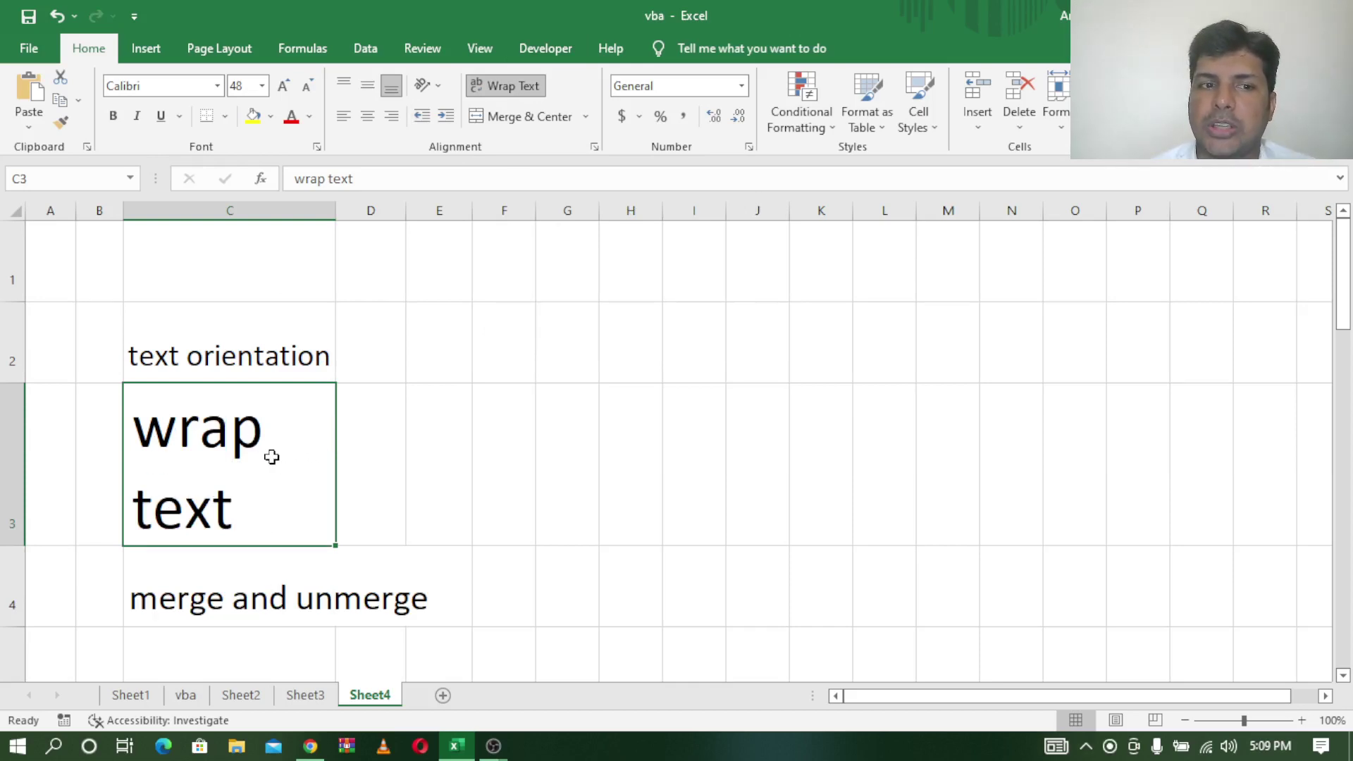
# Turn Wrap Text off for C3, then merge and unmerge C4:E4 with Merge & Center.
pyautogui.click(518, 90)
pyautogui.click(218, 515)
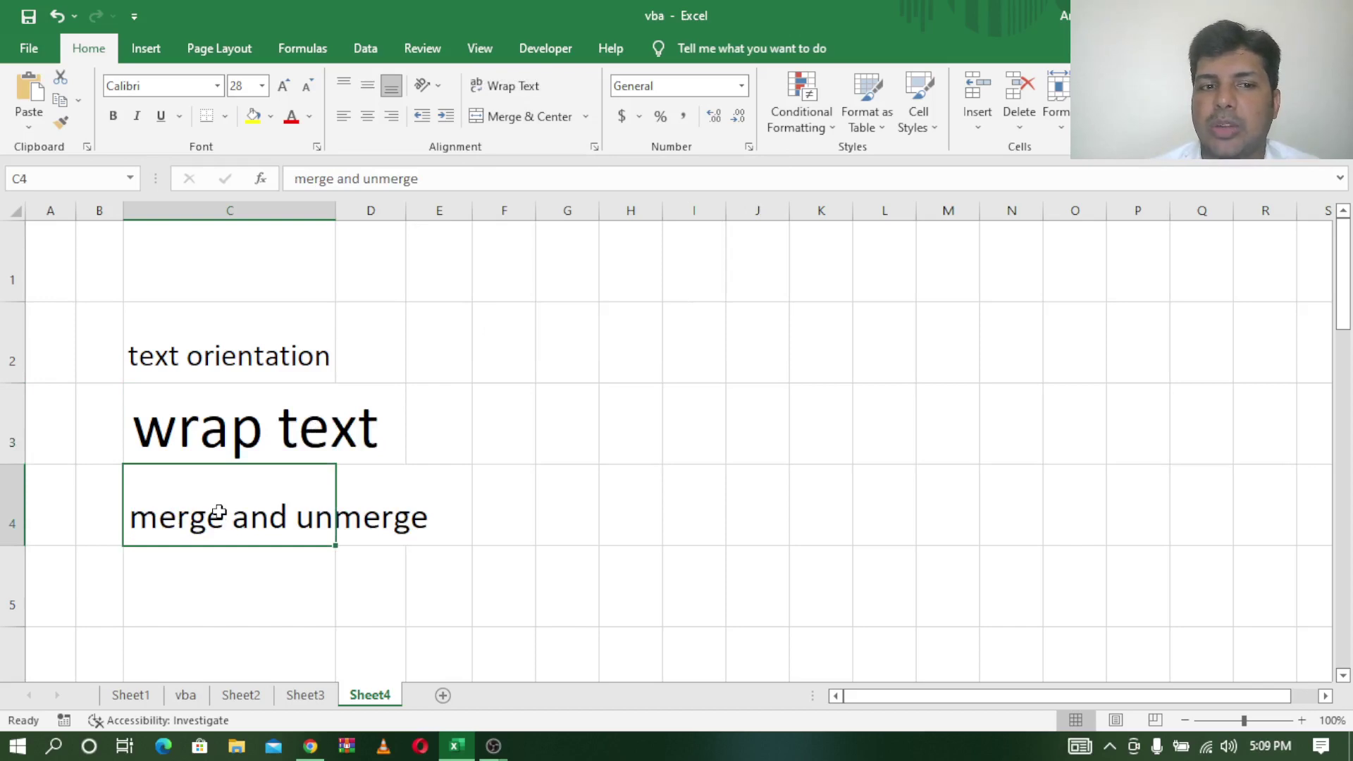
pyautogui.moveTo(219, 514); pyautogui.dragTo(378, 508)
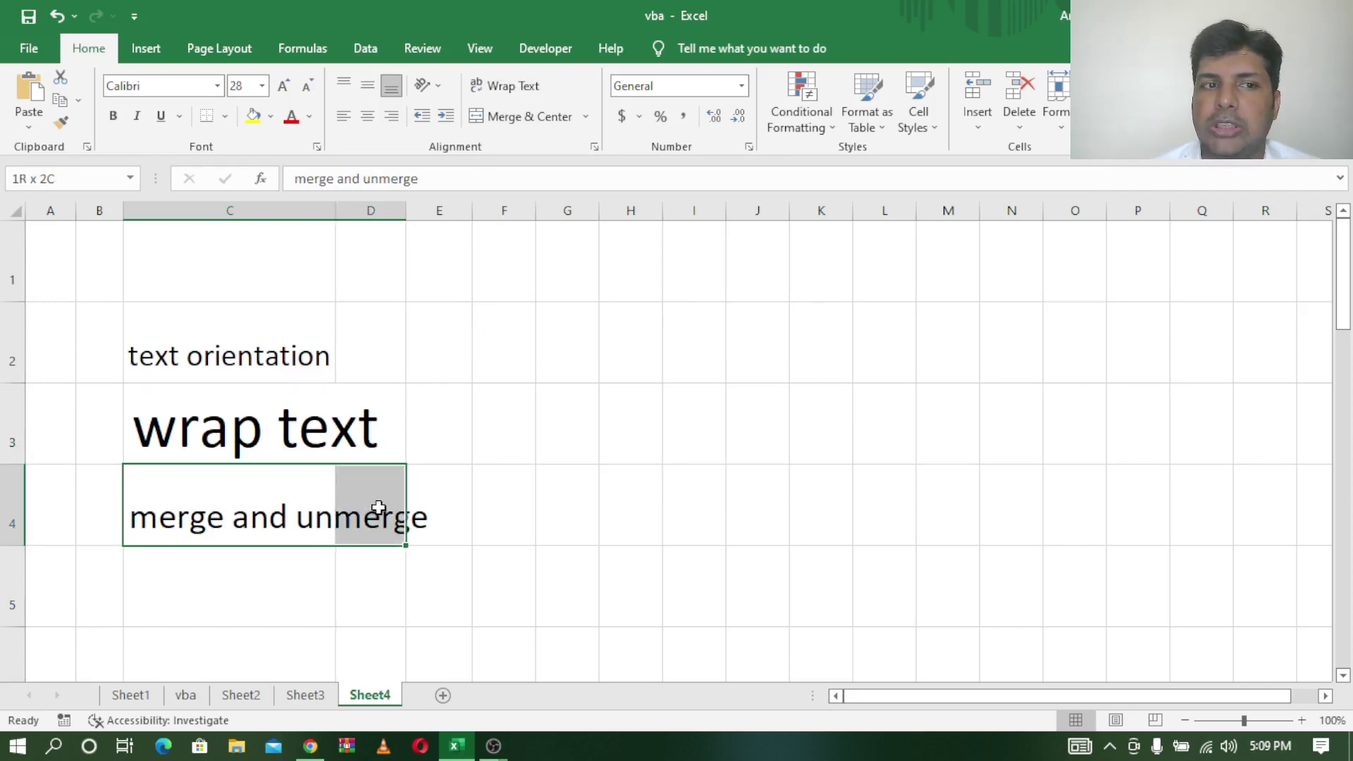
pyautogui.moveTo(379, 507); pyautogui.dragTo(437, 502)
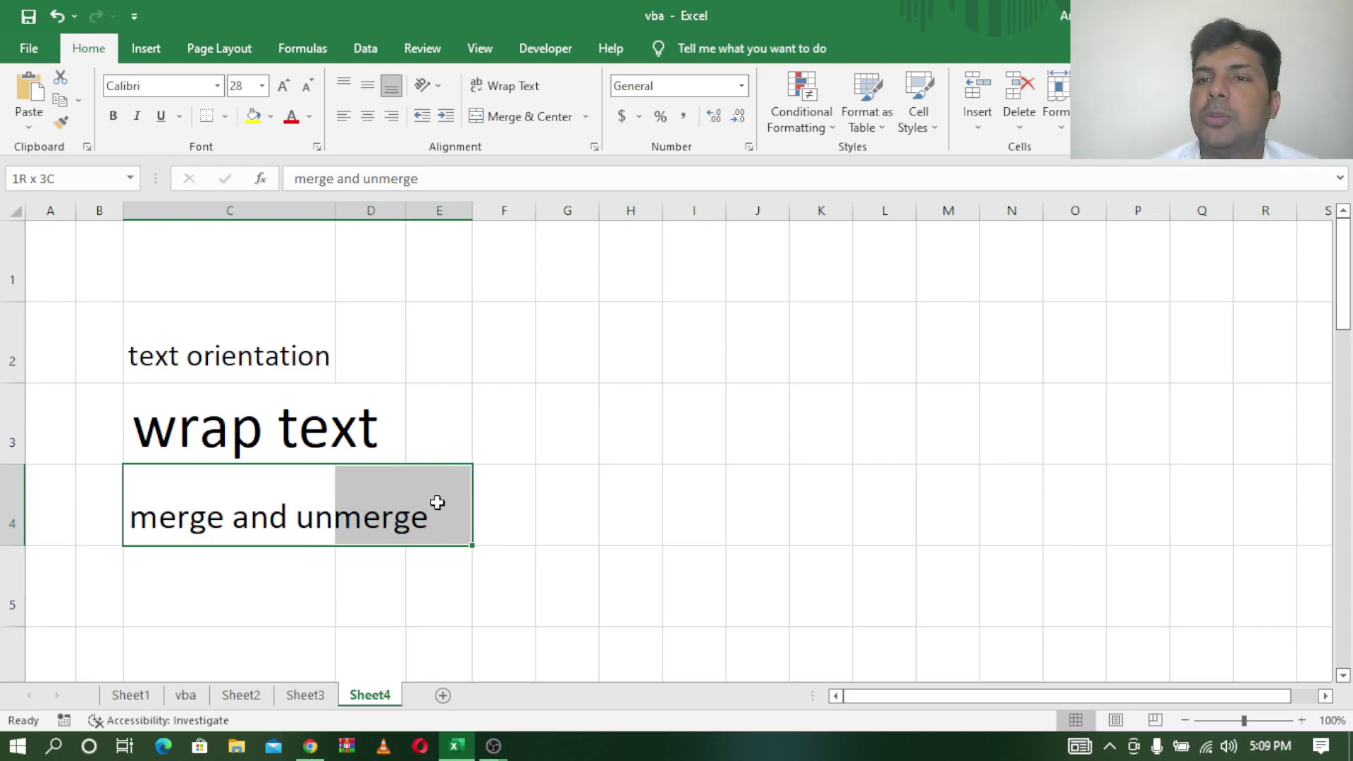
pyautogui.click(521, 120)
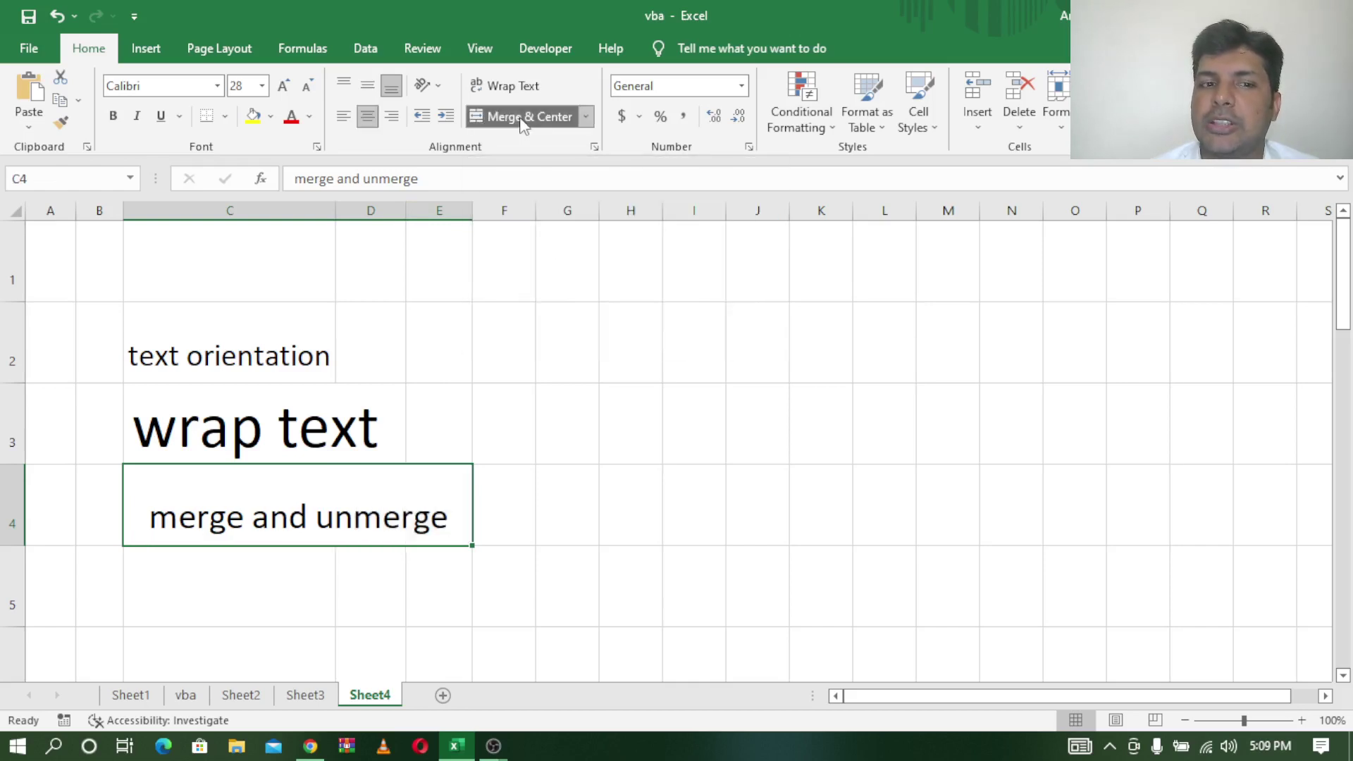
pyautogui.click(522, 120)
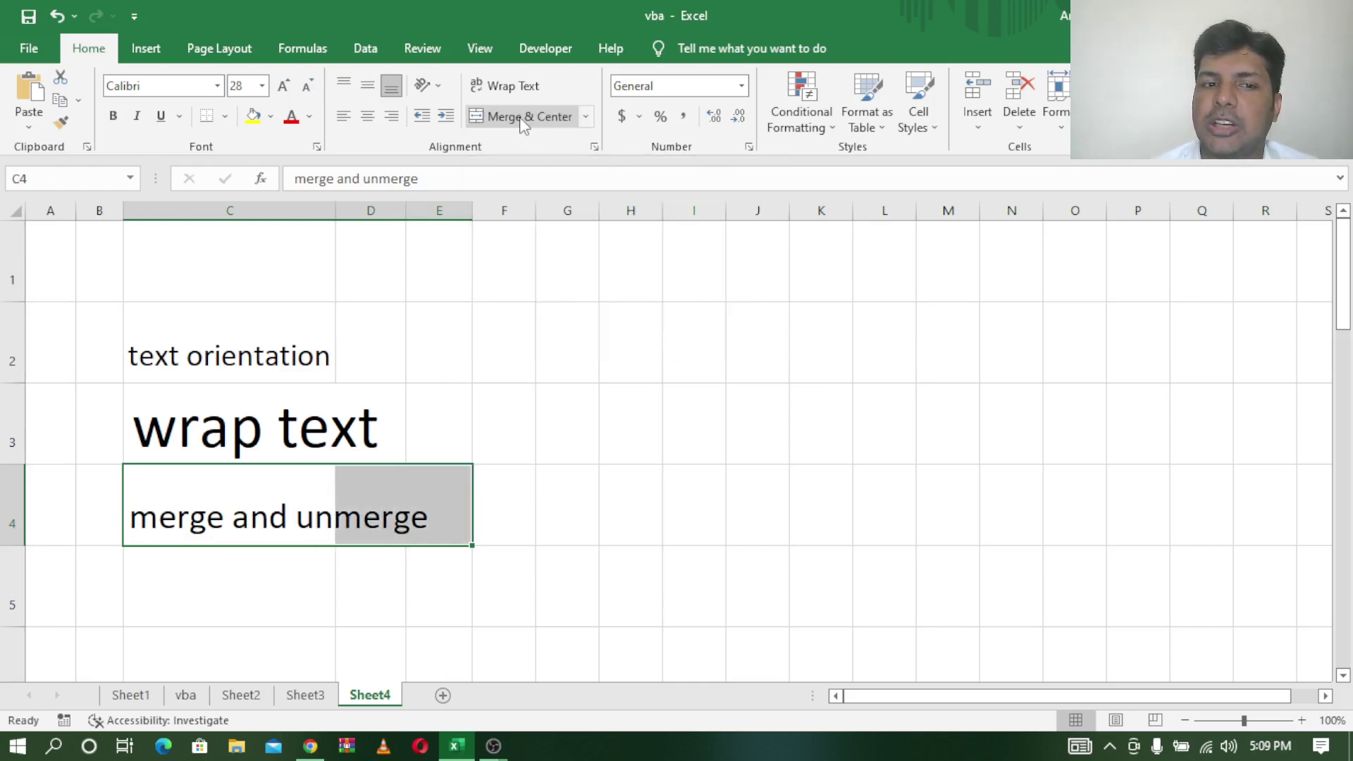
# Recheck cells C4, C2 and C3, then show the Developer ribbon.
pyautogui.click(236, 485)
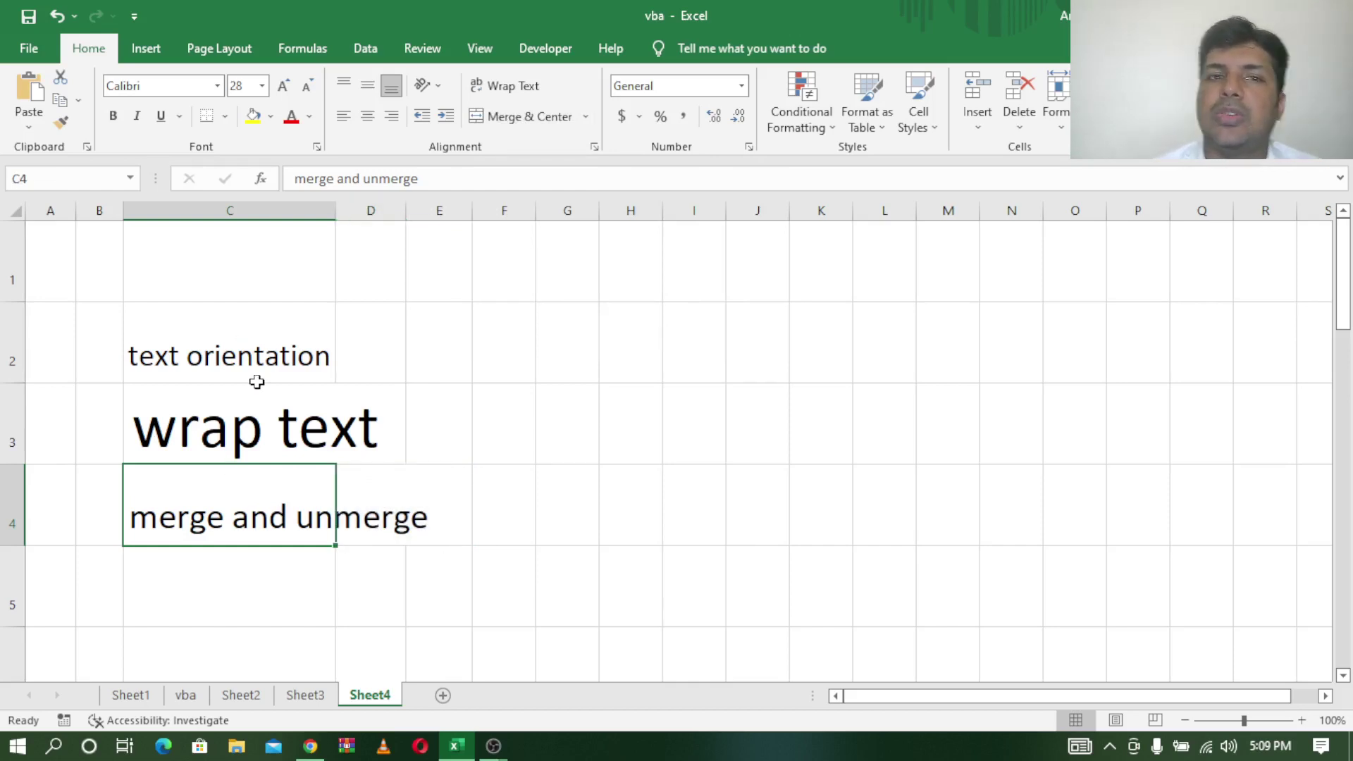
pyautogui.click(237, 340)
pyautogui.click(248, 432)
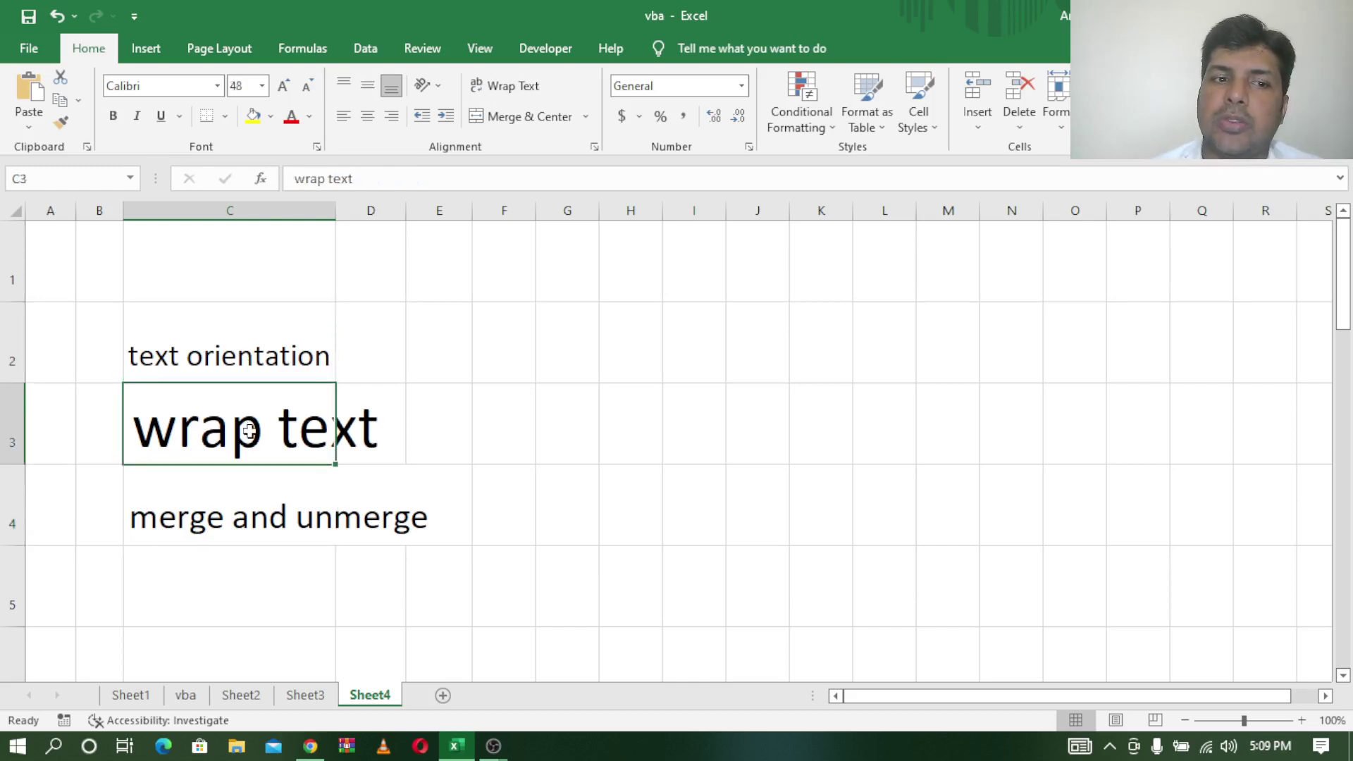
pyautogui.click(263, 521)
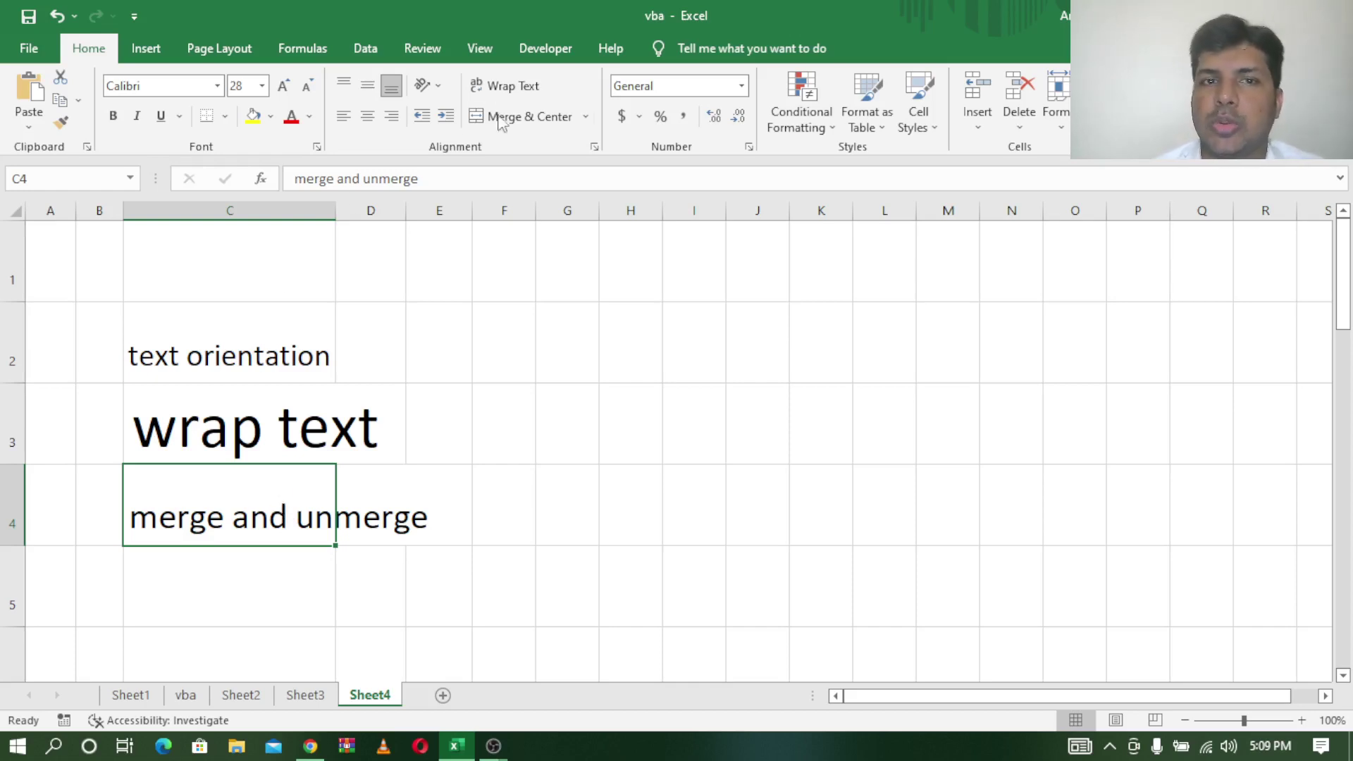
pyautogui.click(556, 51)
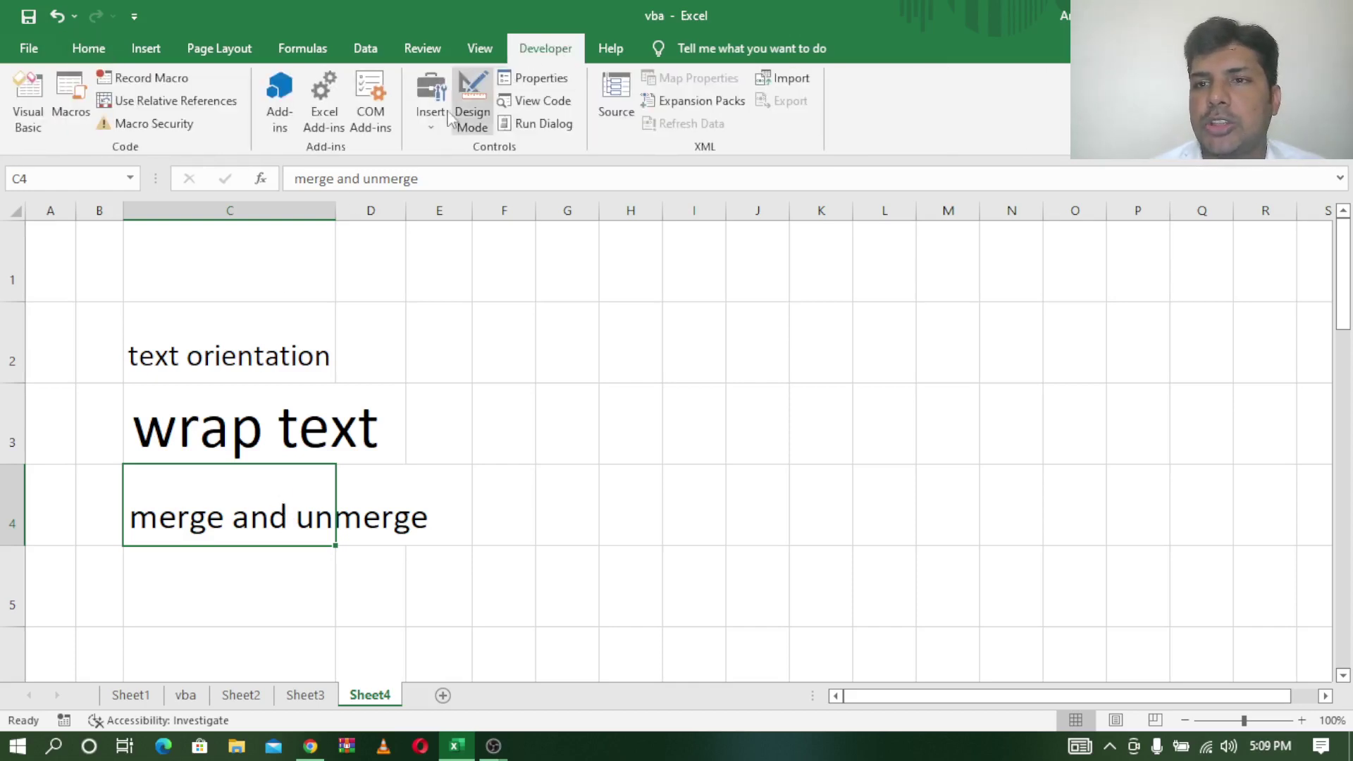
# Open the Visual Basic editor and insert a new code module, Module1.
pyautogui.click(29, 105)
pyautogui.click(273, 140)
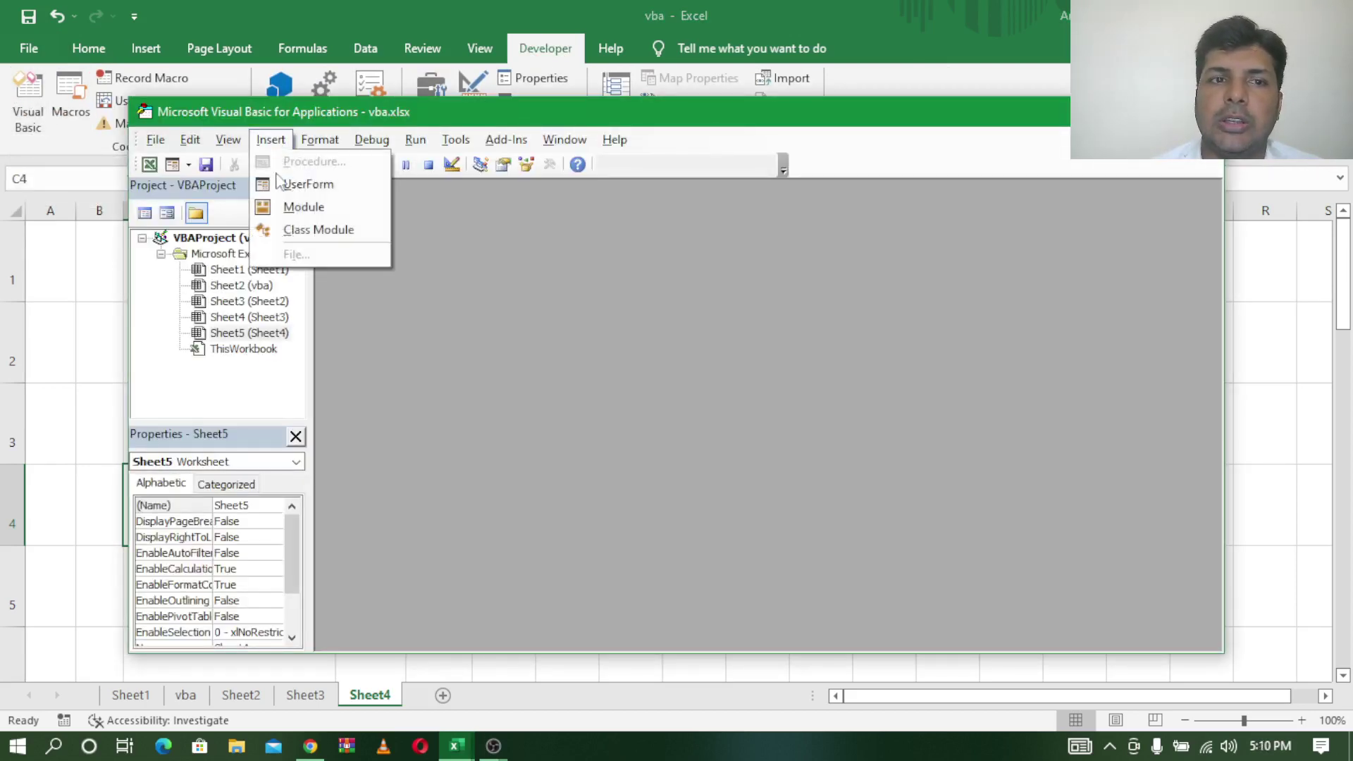
pyautogui.click(300, 203)
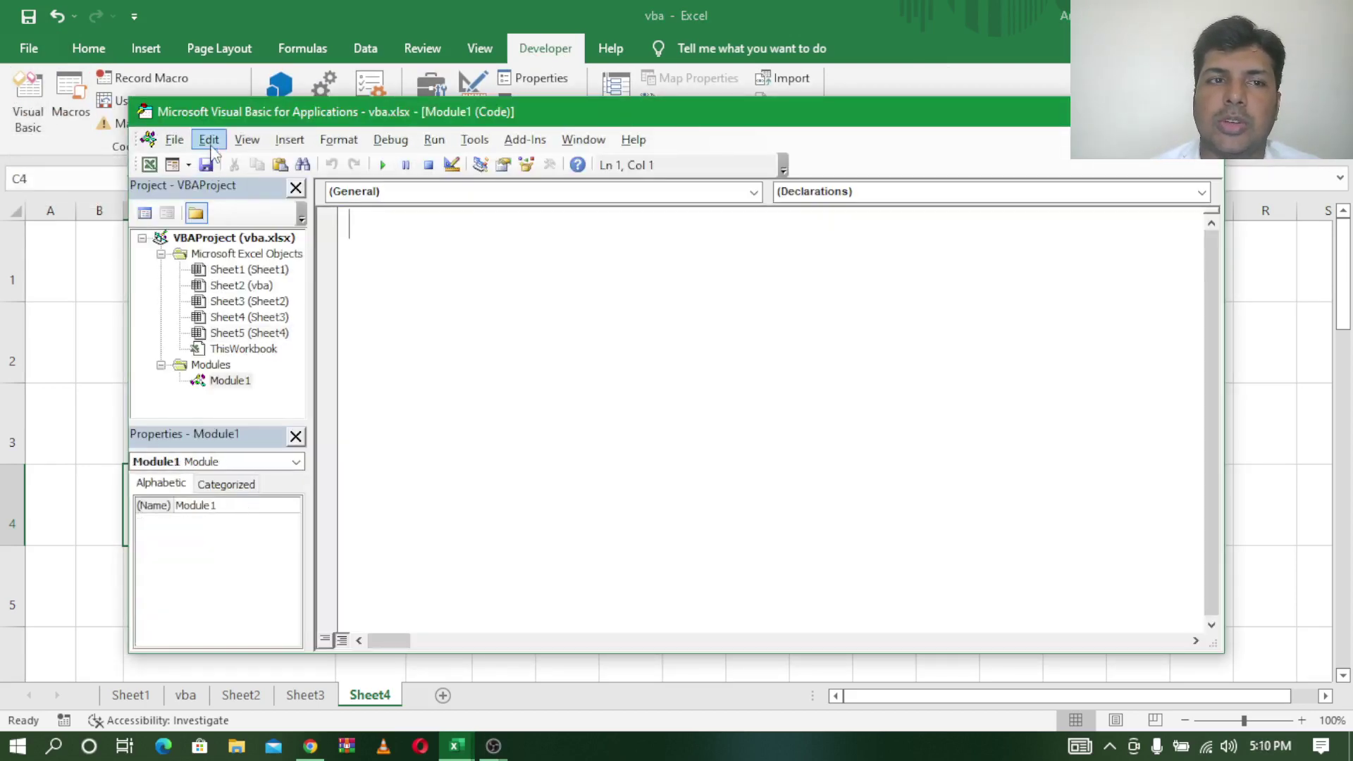
pyautogui.click(247, 140)
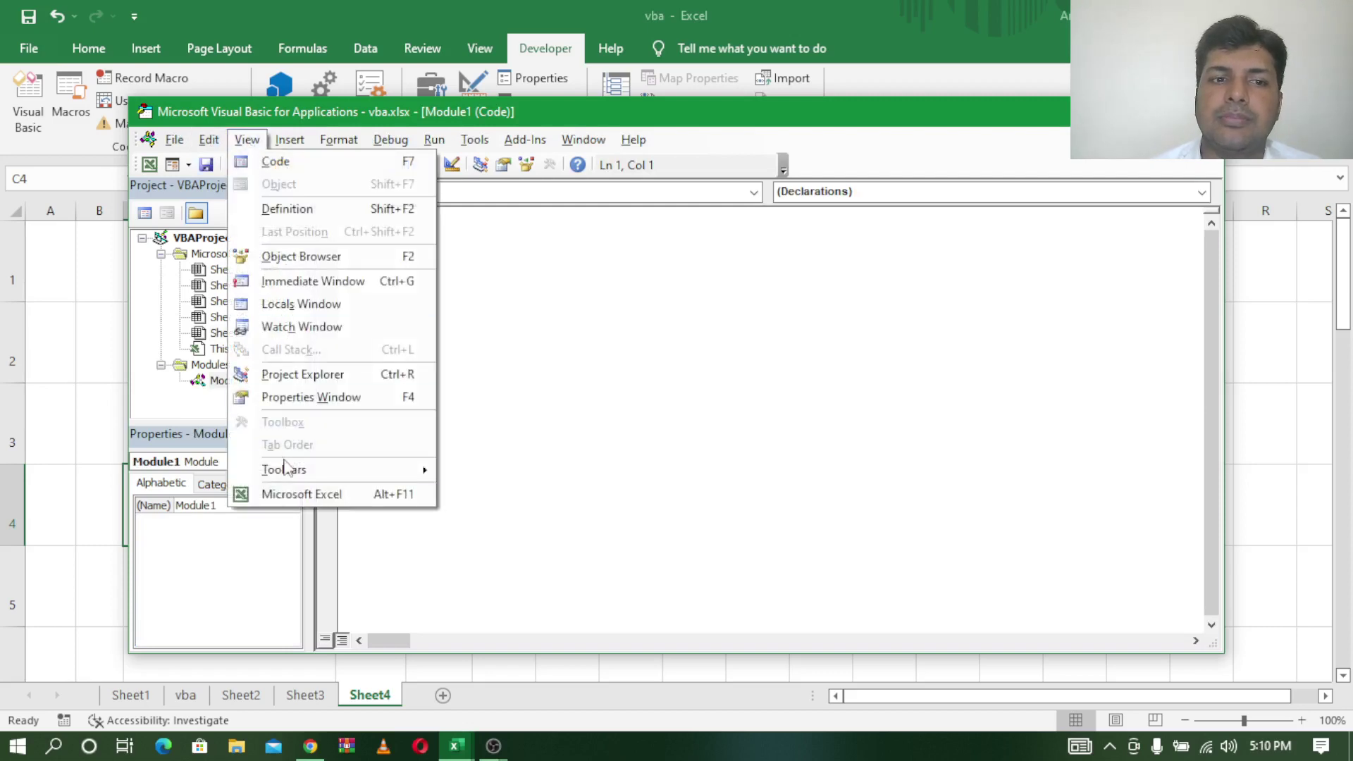
pyautogui.moveTo(284, 469)
pyautogui.click(592, 286)
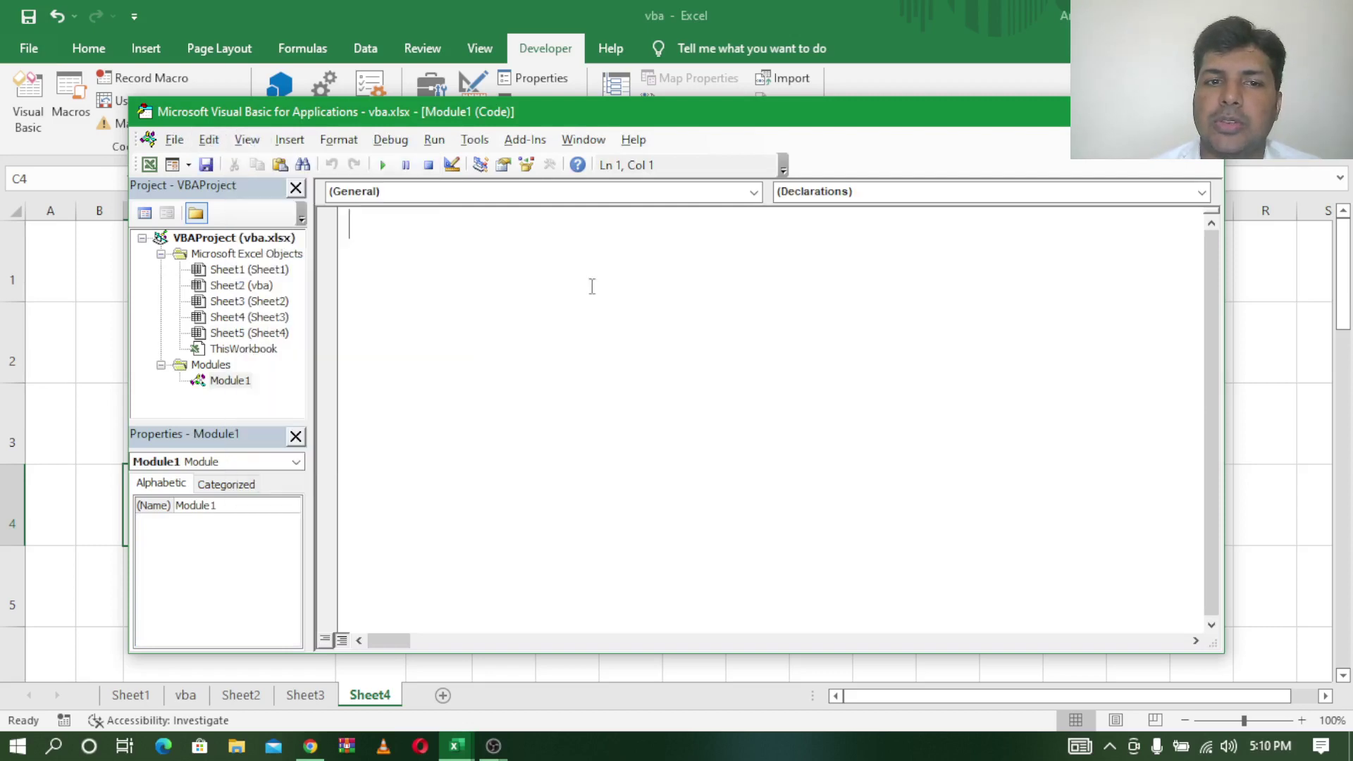
# Declare Sub celfor() and add the line Range("c2").Orientation = 10.
pyautogui.write('sub')
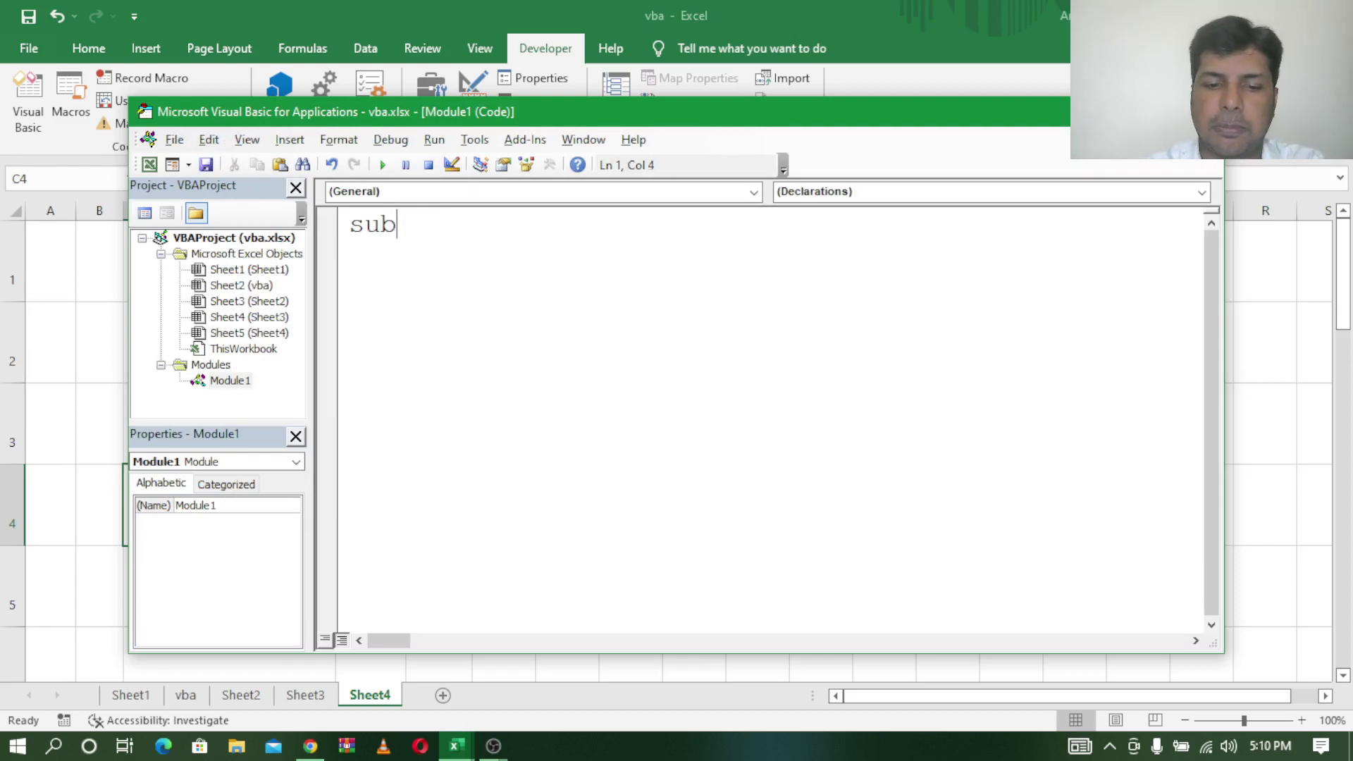
pyautogui.write(' ce')
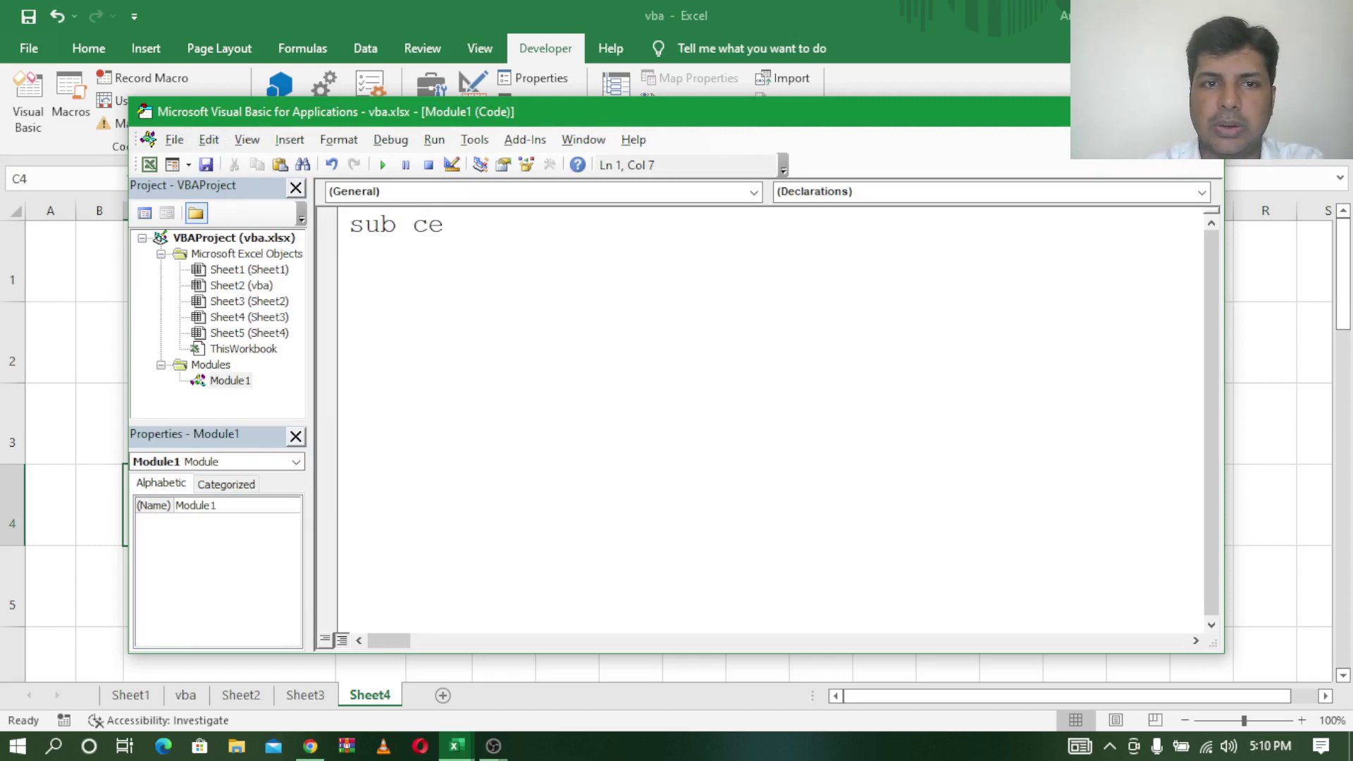
pyautogui.write('lfor')
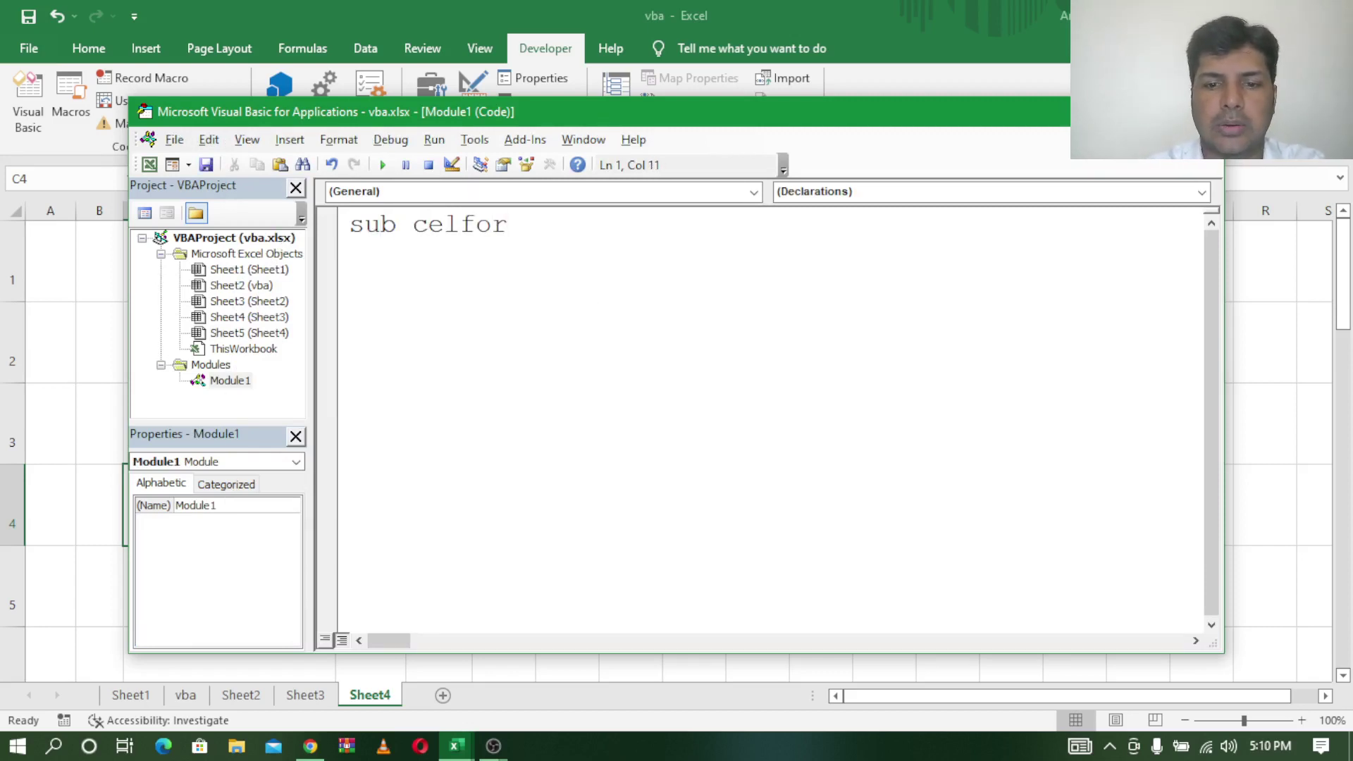
pyautogui.write(')')
pyautogui.press('Return')
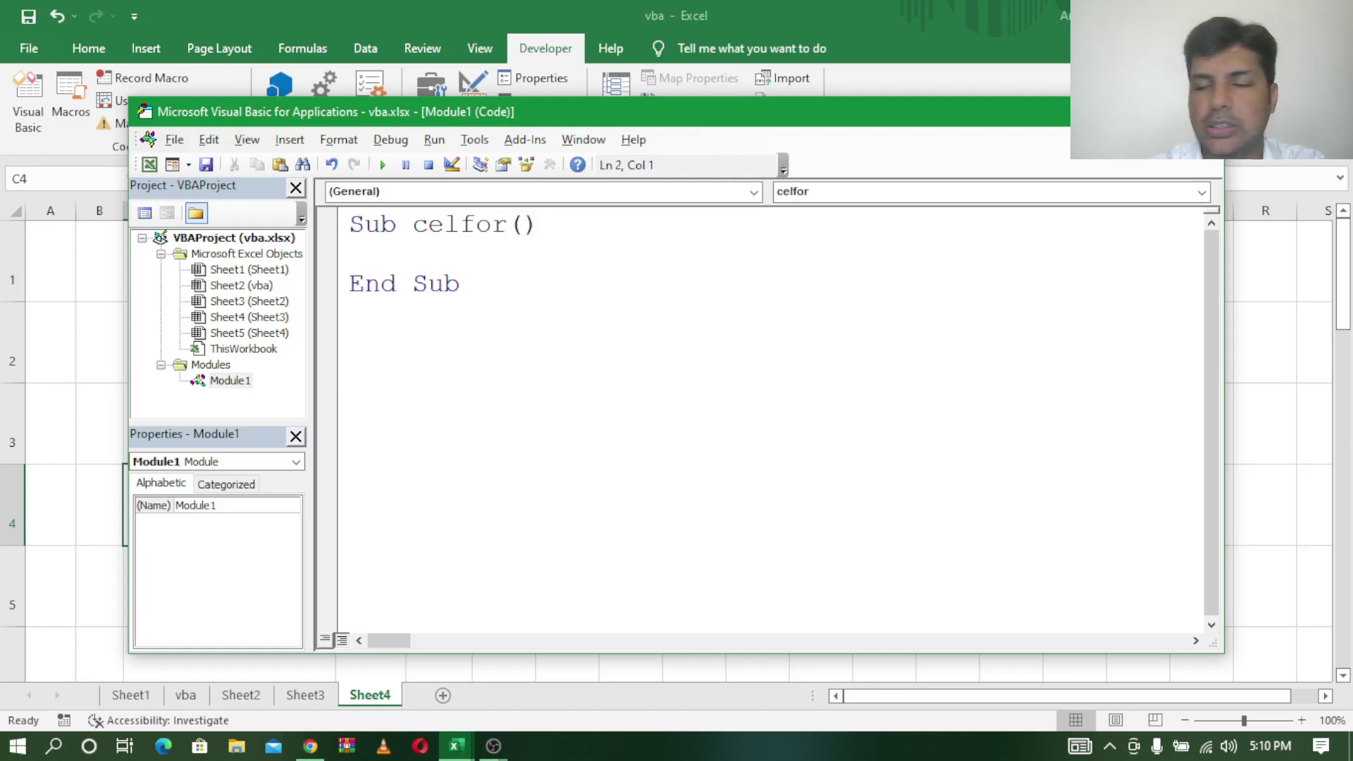
pyautogui.press('Return')
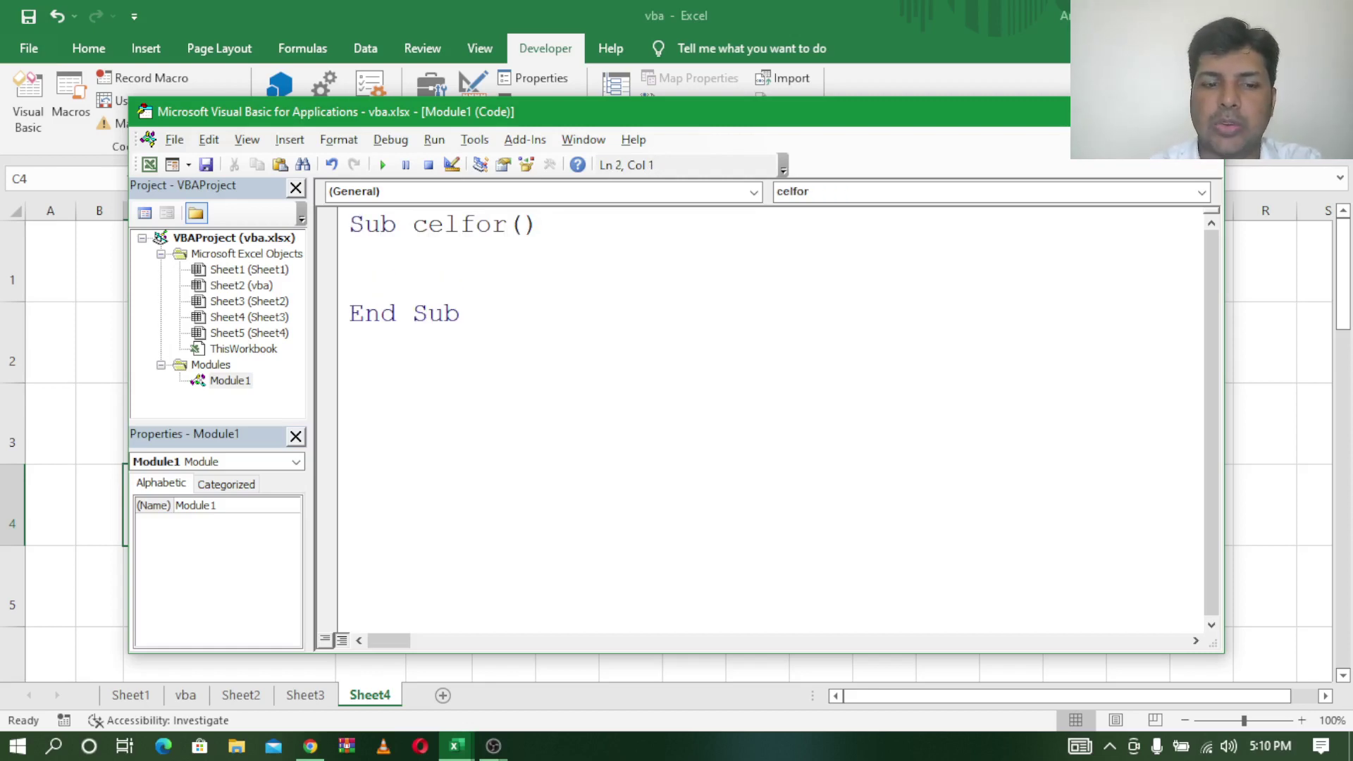
pyautogui.write('range')
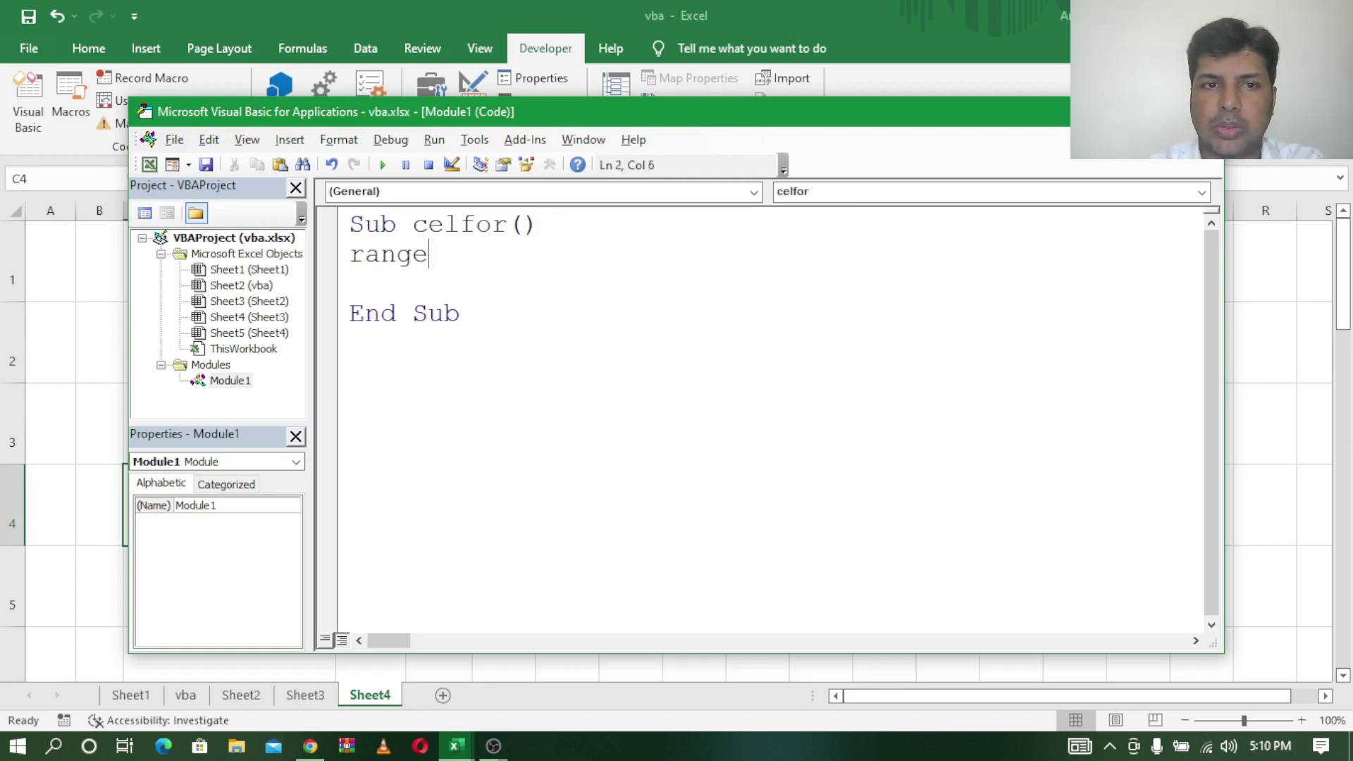
pyautogui.write('("')
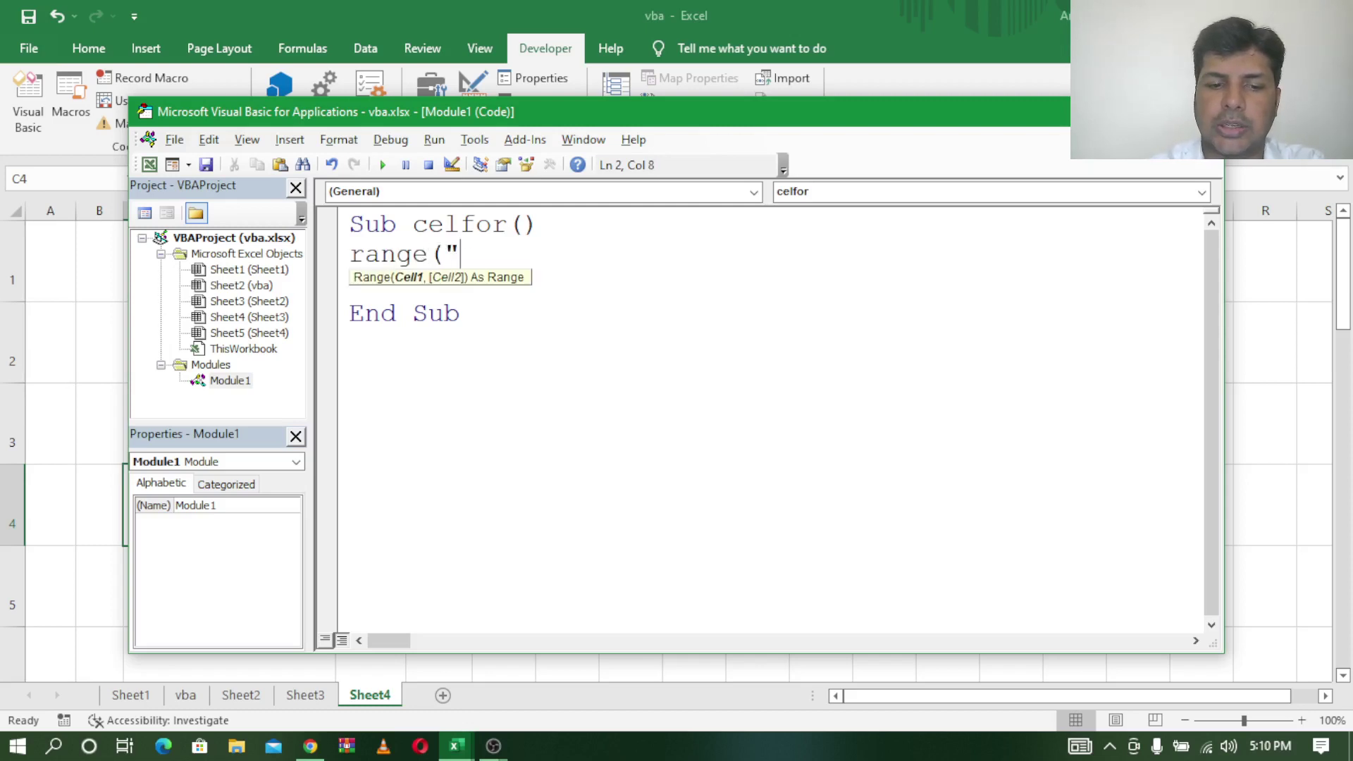
pyautogui.write('c')
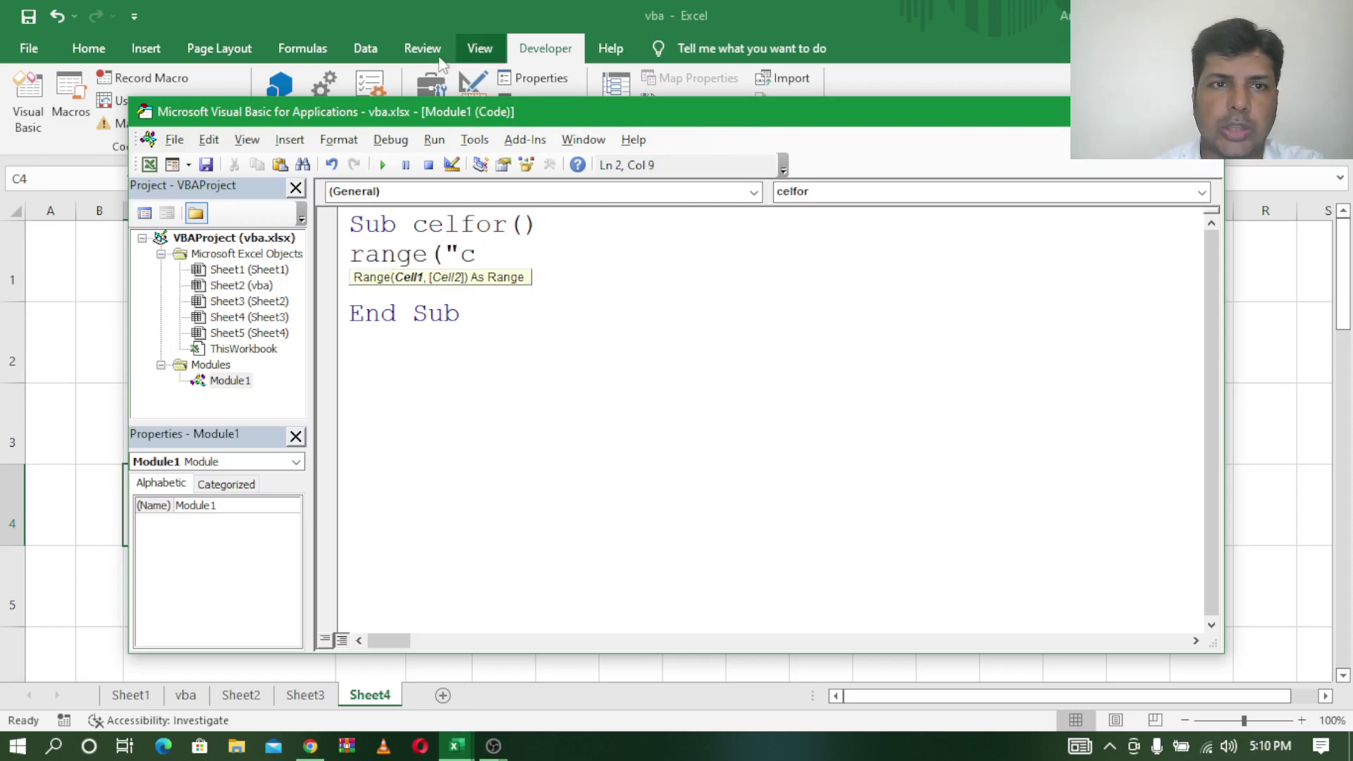
pyautogui.moveTo(381, 115)
pyautogui.mouseDown()
pyautogui.moveTo(648, 168)
pyautogui.moveTo(435, 103)
pyautogui.mouseUp()
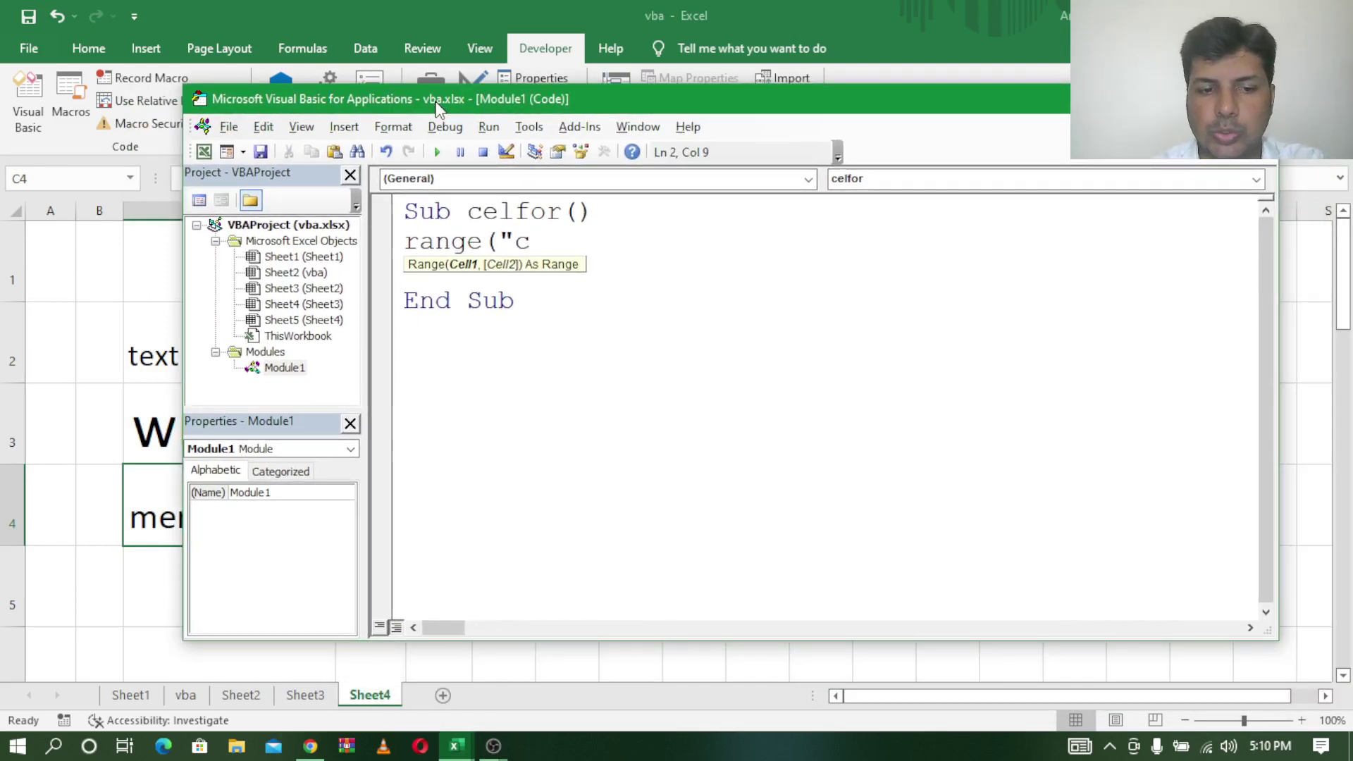
pyautogui.write('2")')
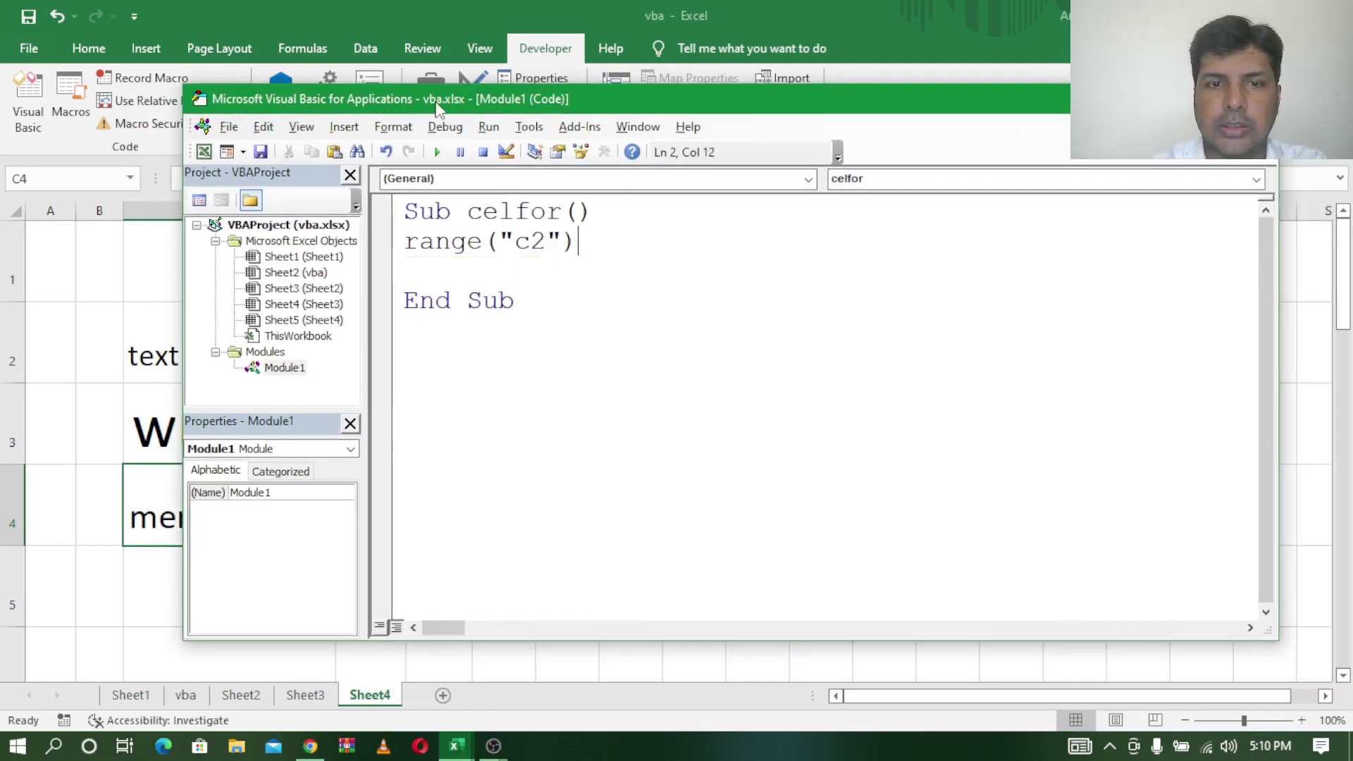
pyautogui.write('.')
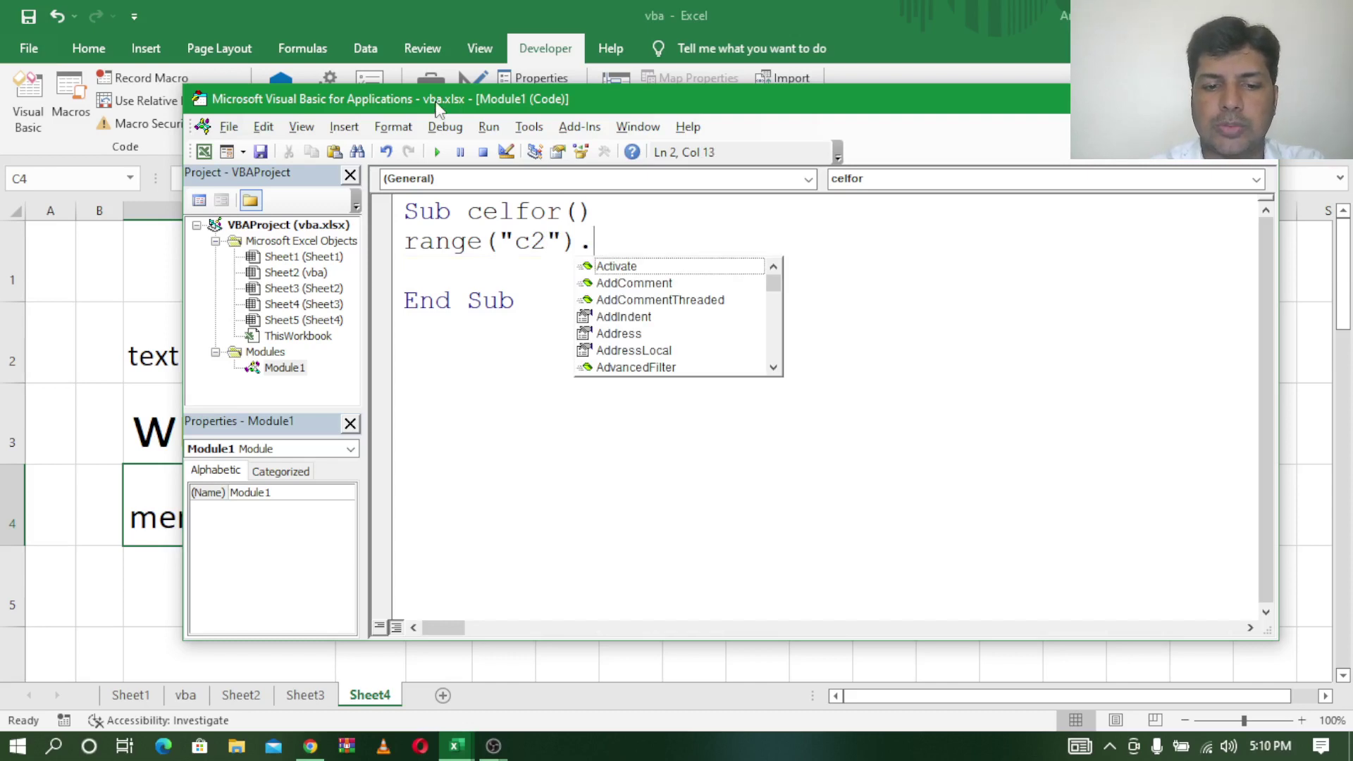
pyautogui.write('or')
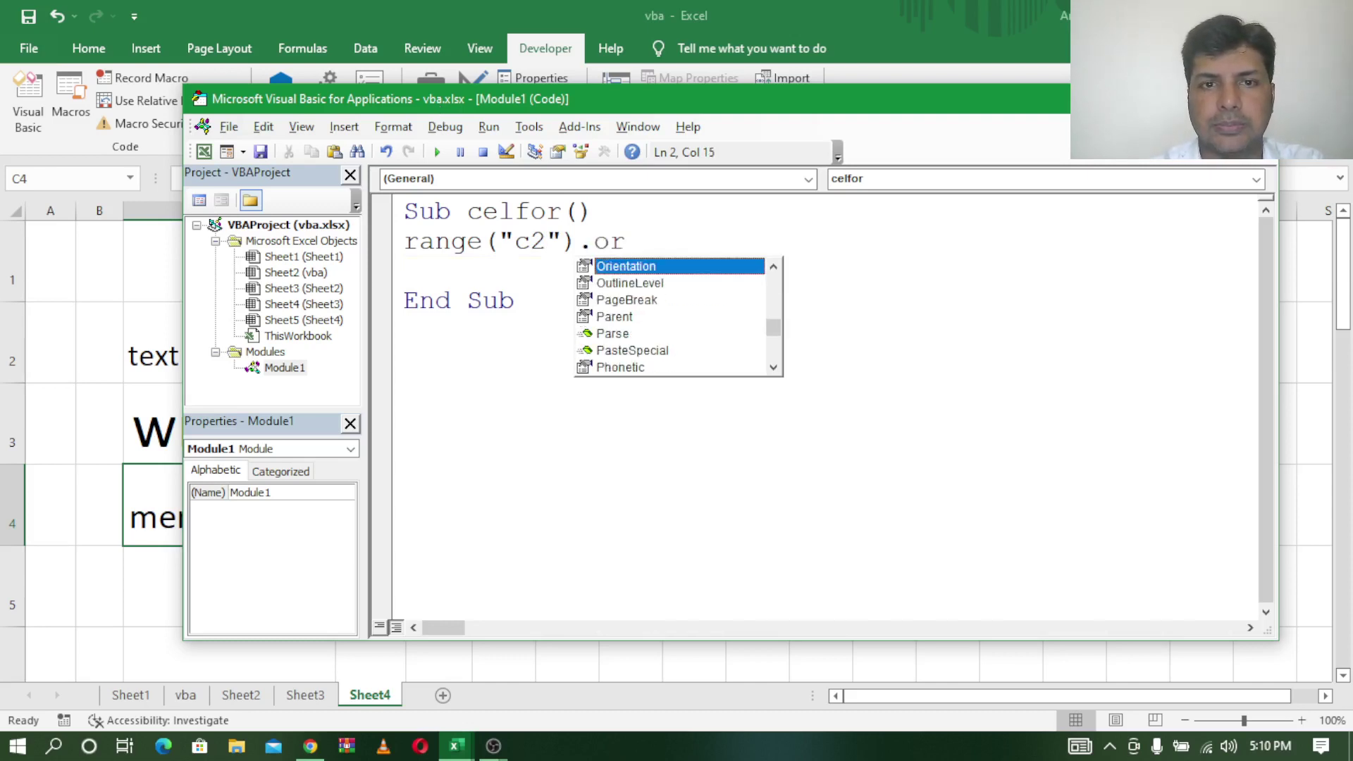
pyautogui.click(437, 106)
pyautogui.hotkey('ctrl', 'space')
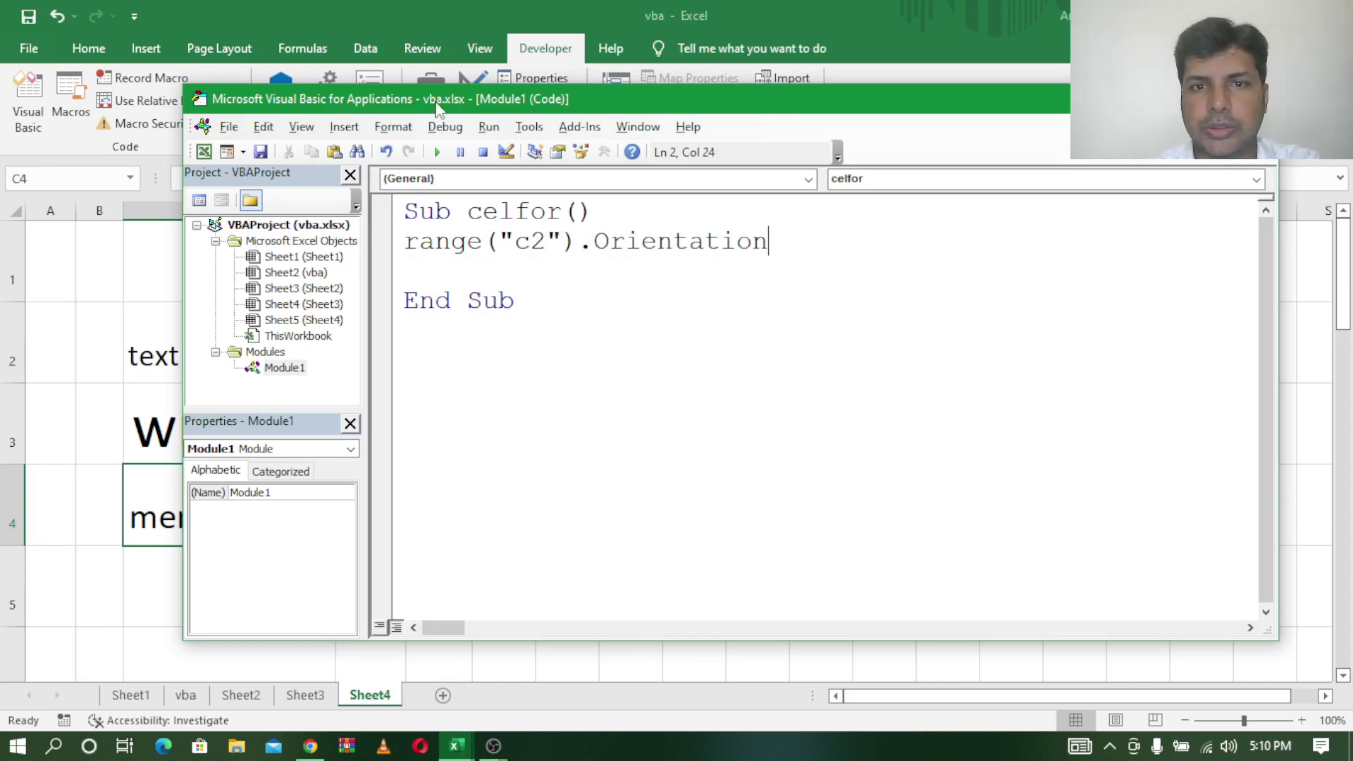
pyautogui.write('=')
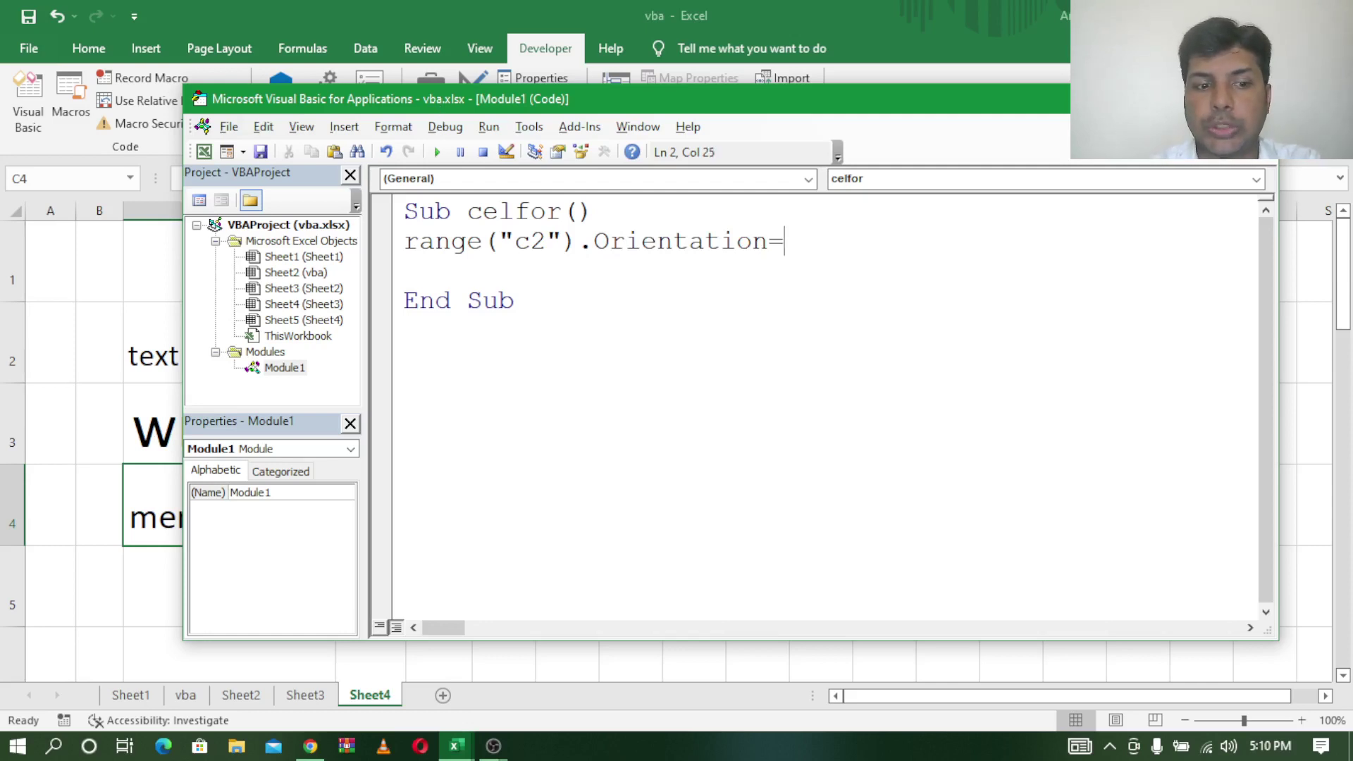
pyautogui.write('10')
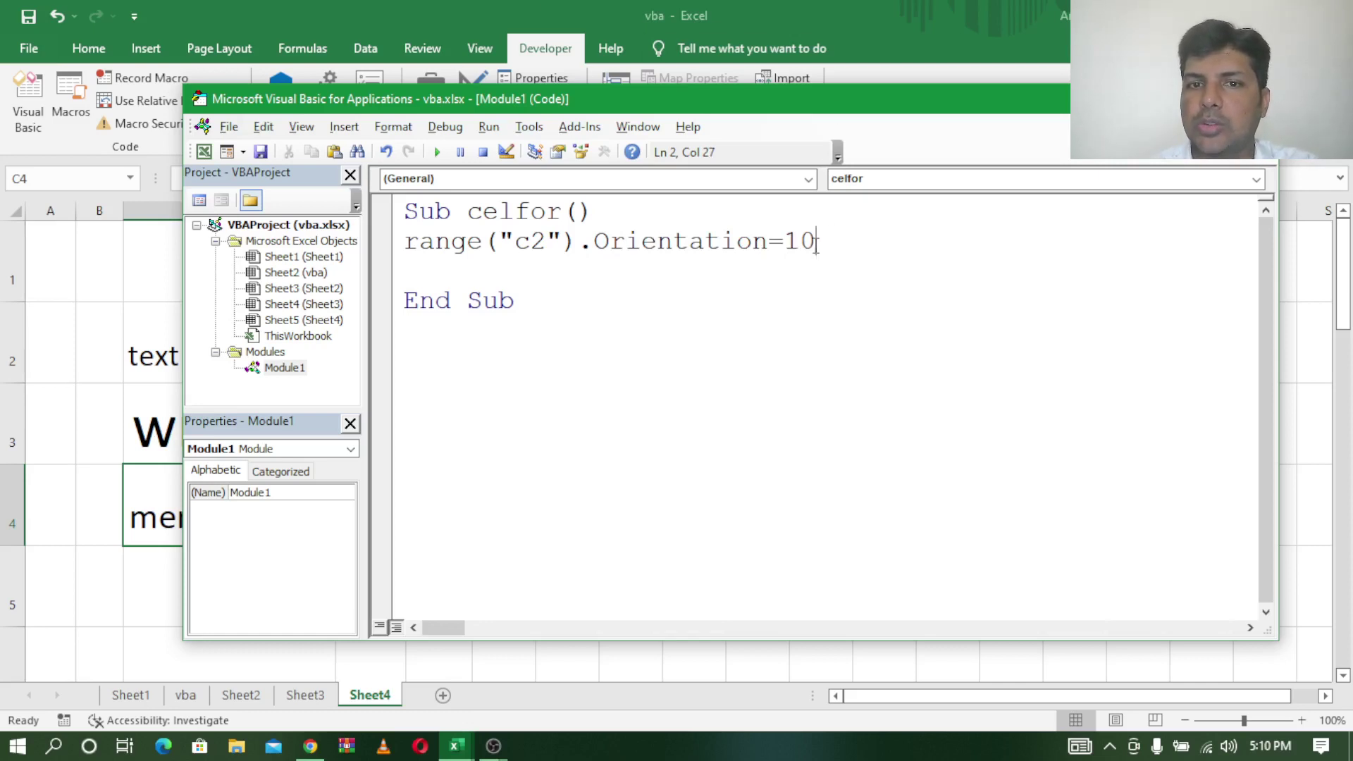
# Add copies of the orientation line with values 20 and 40.
pyautogui.moveTo(816, 242)
pyautogui.mouseDown()
pyautogui.moveTo(407, 212)
pyautogui.moveTo(412, 257)
pyautogui.mouseUp()
pyautogui.hotkey('ctrl', 'c')
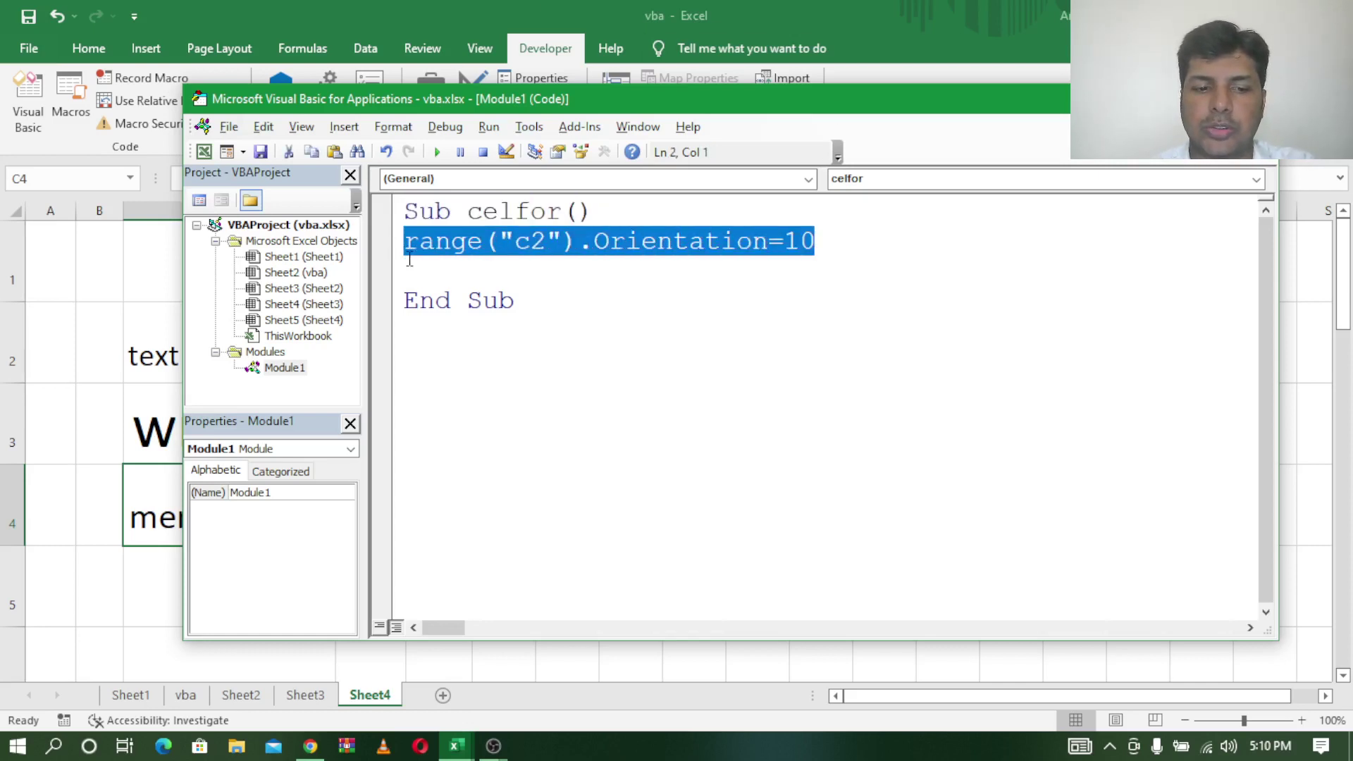
pyautogui.click(411, 278)
pyautogui.hotkey('ctrl', 'v')
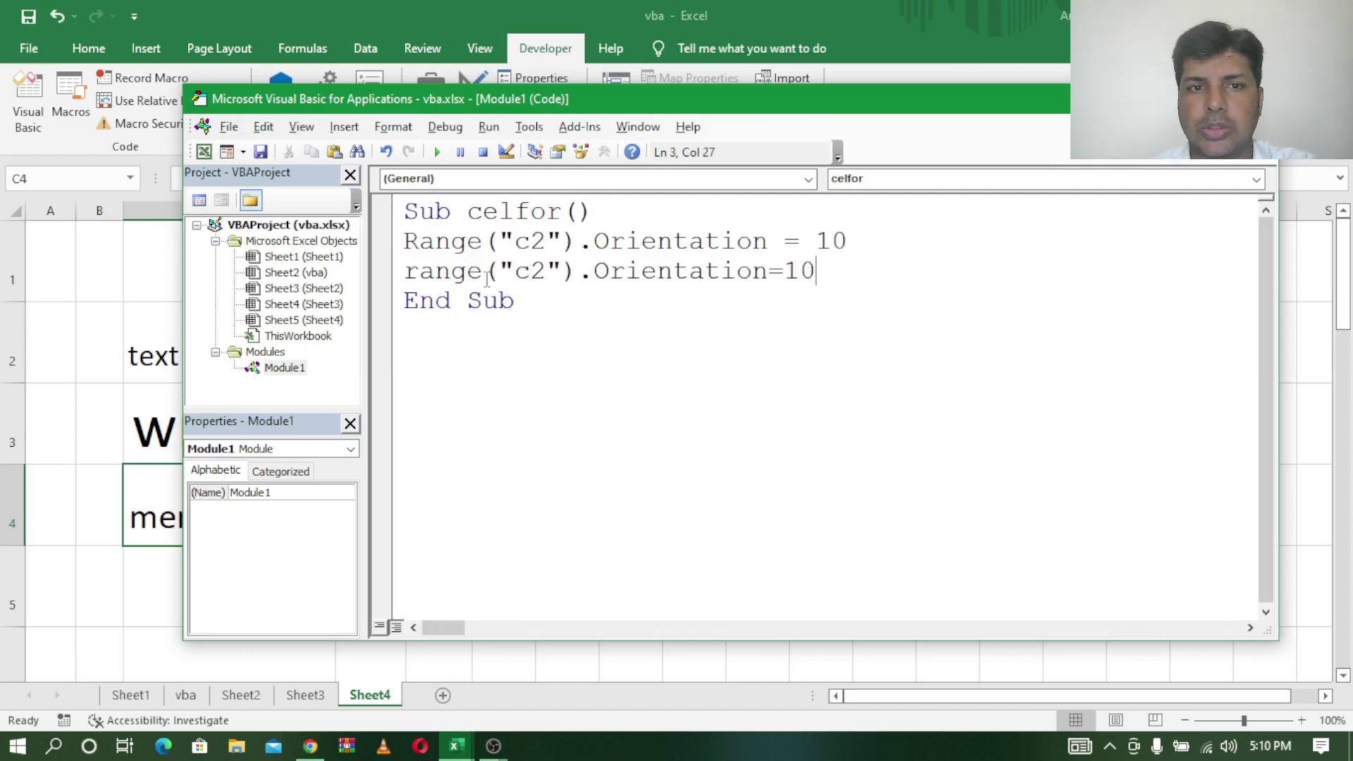
pyautogui.press('Return')
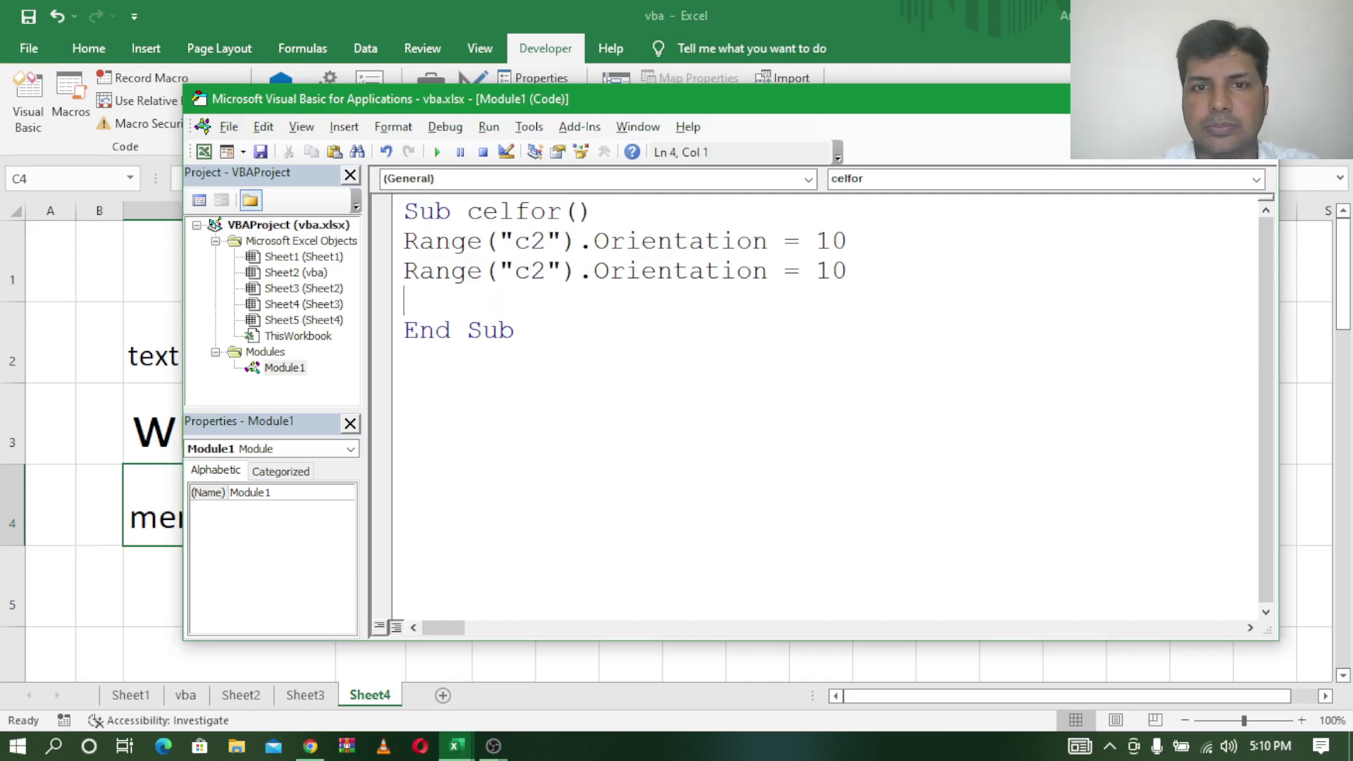
pyautogui.click(848, 271)
pyautogui.press('BackSpace')
pyautogui.press('BackSpace')
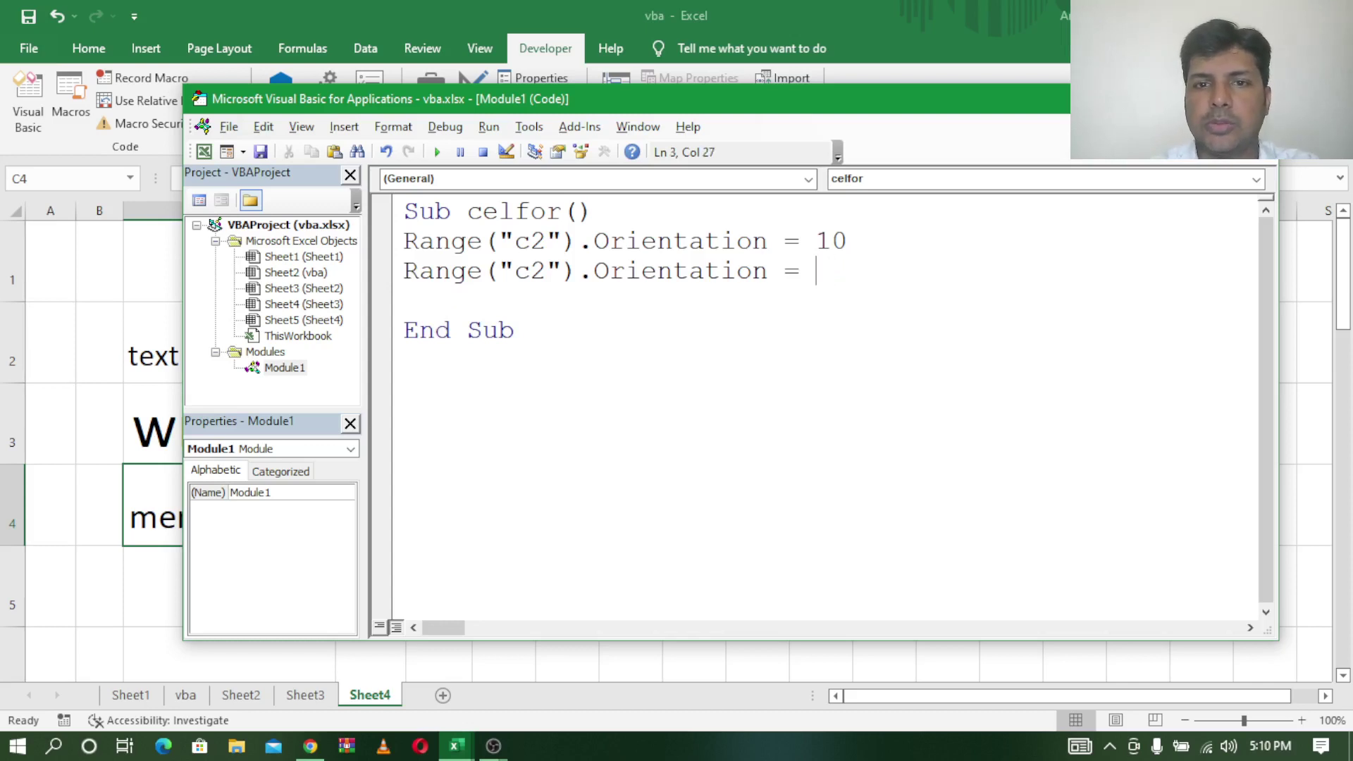
pyautogui.write('20')
pyautogui.press('Return')
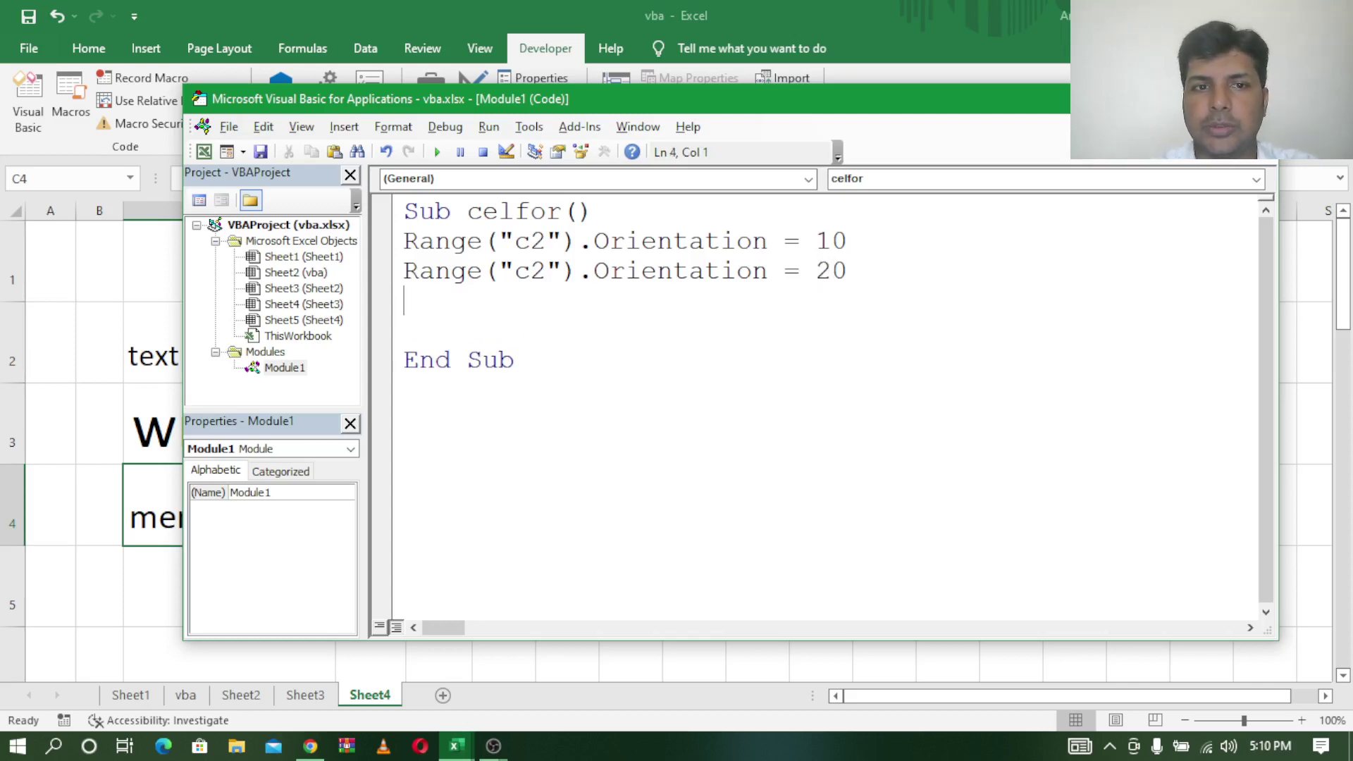
pyautogui.write('range("c2").Orientation=10')
pyautogui.press('BackSpace')
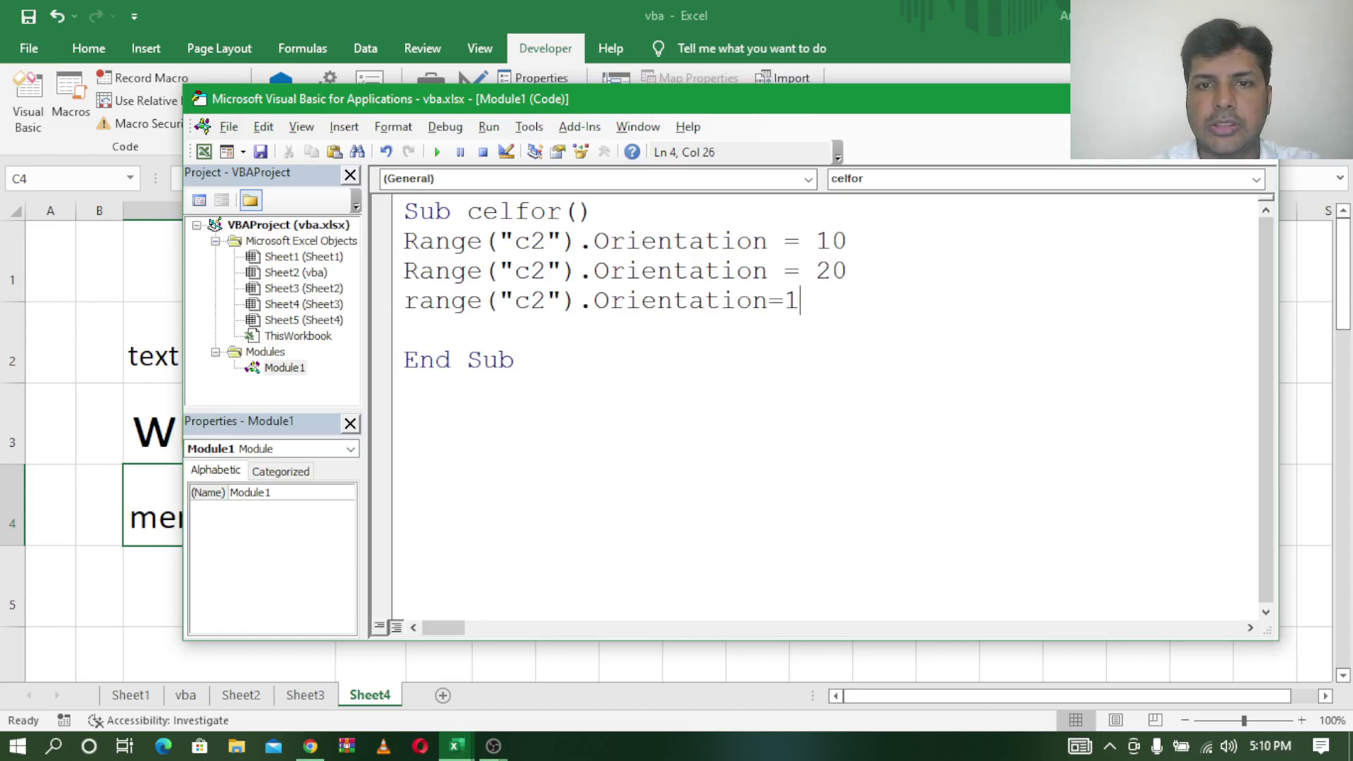
pyautogui.press('BackSpace')
pyautogui.write('40')
pyautogui.press('Return')
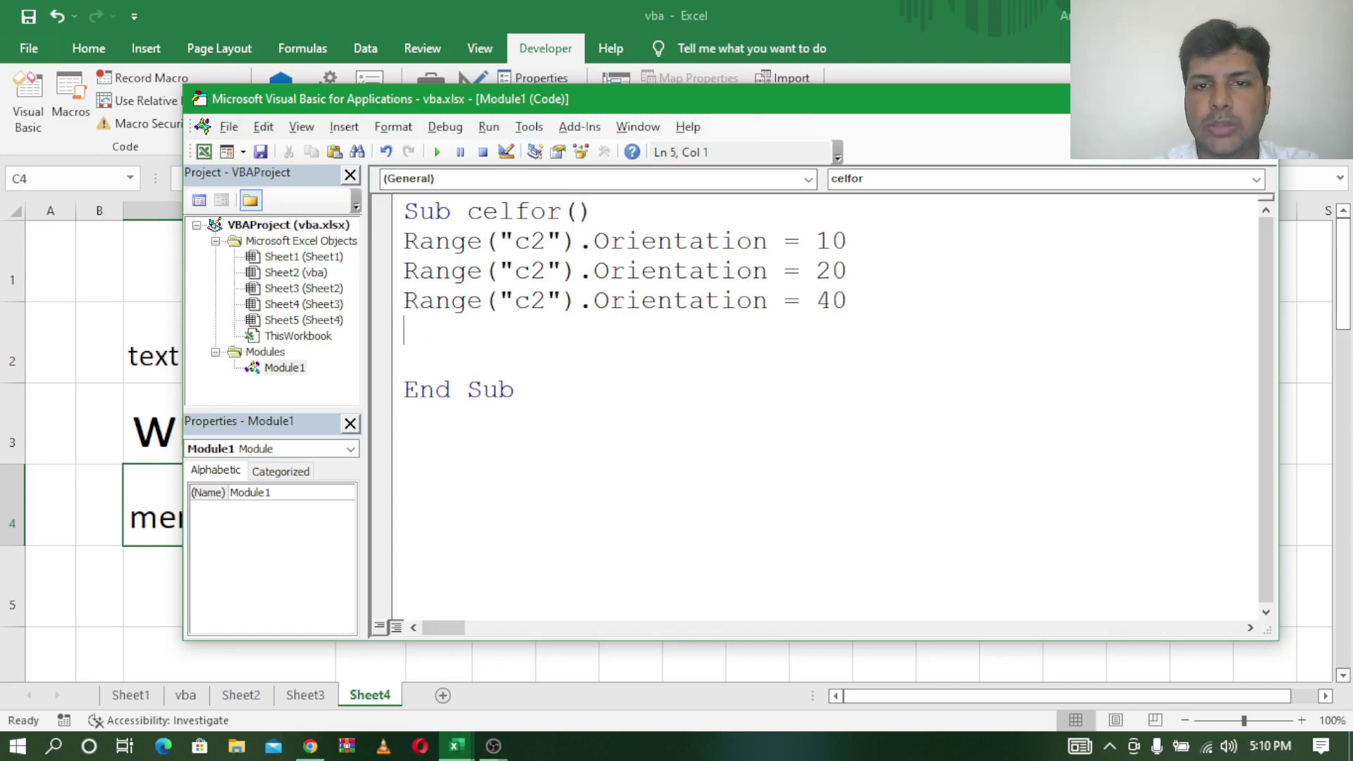
# Add two more orientation lines setting C2 to 60 and 90.
pyautogui.write('range("c2").Orientation=10')
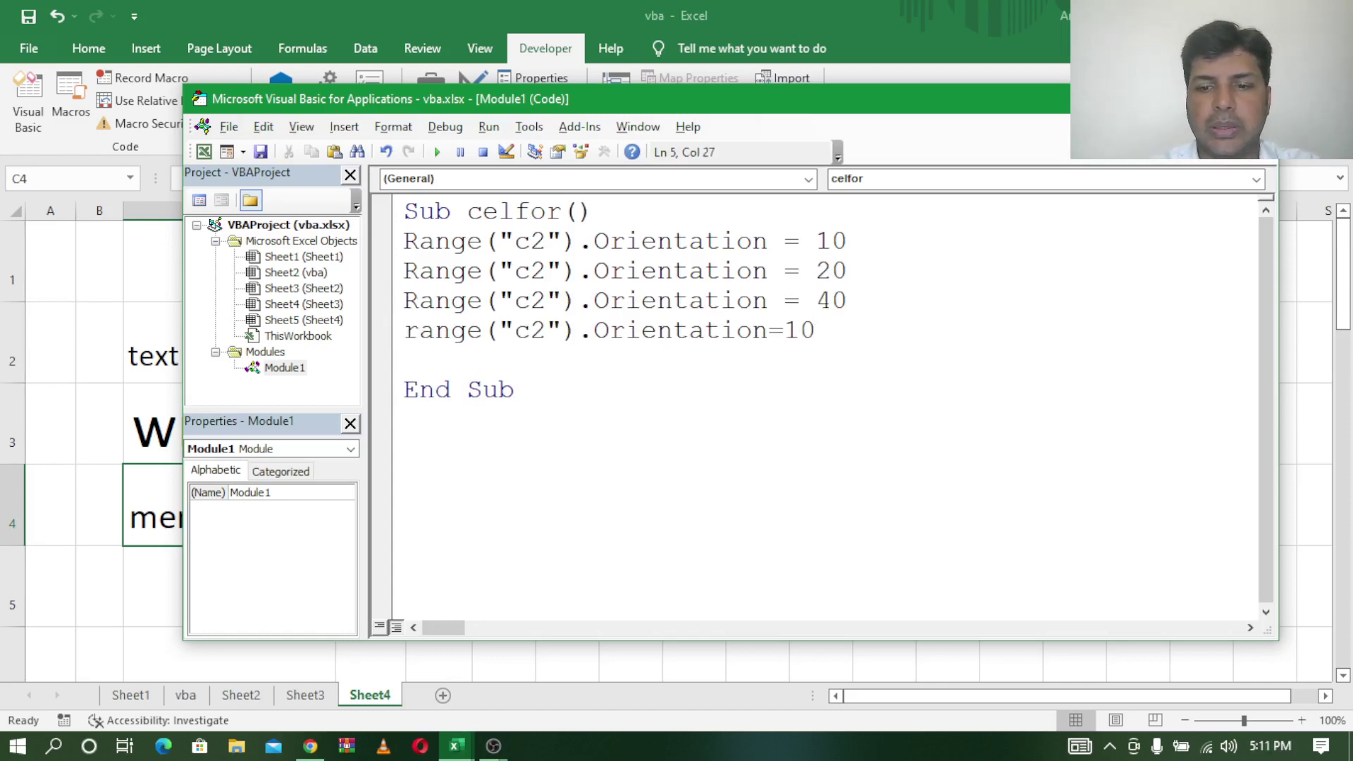
pyautogui.press('BackSpace')
pyautogui.write('60')
pyautogui.press('Return')
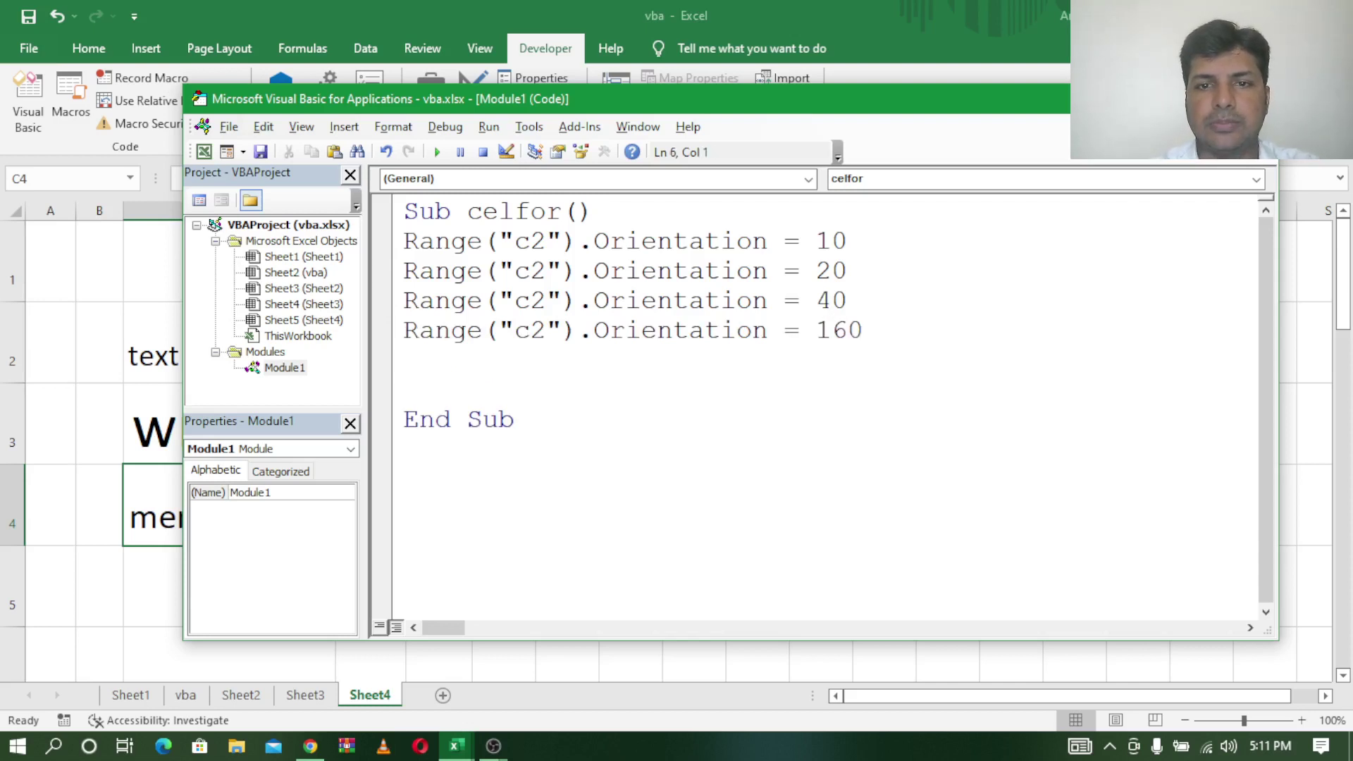
pyautogui.press('Up')
pyautogui.press('End')
pyautogui.press('Left')
pyautogui.press('BackSpace')
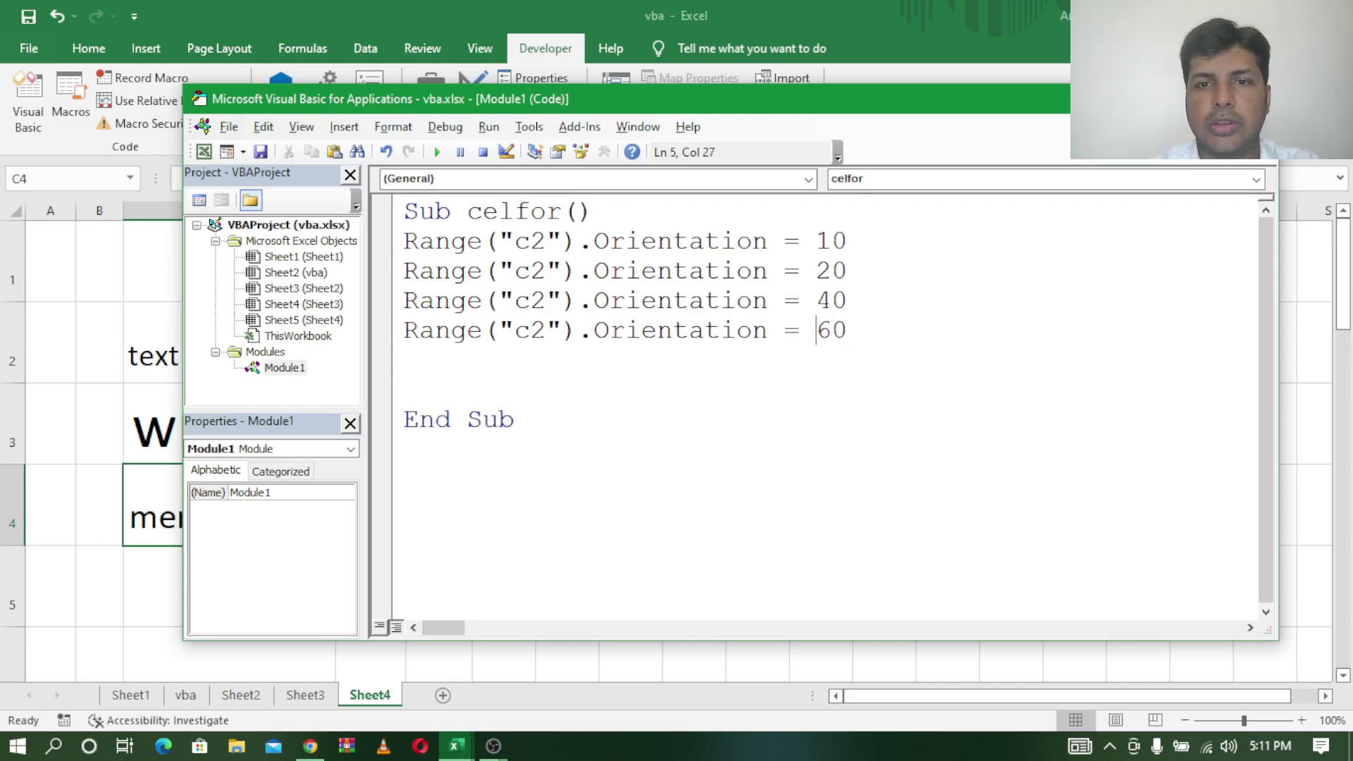
pyautogui.press('End')
pyautogui.press('Return')
pyautogui.write('range("c2").Orientation=10')
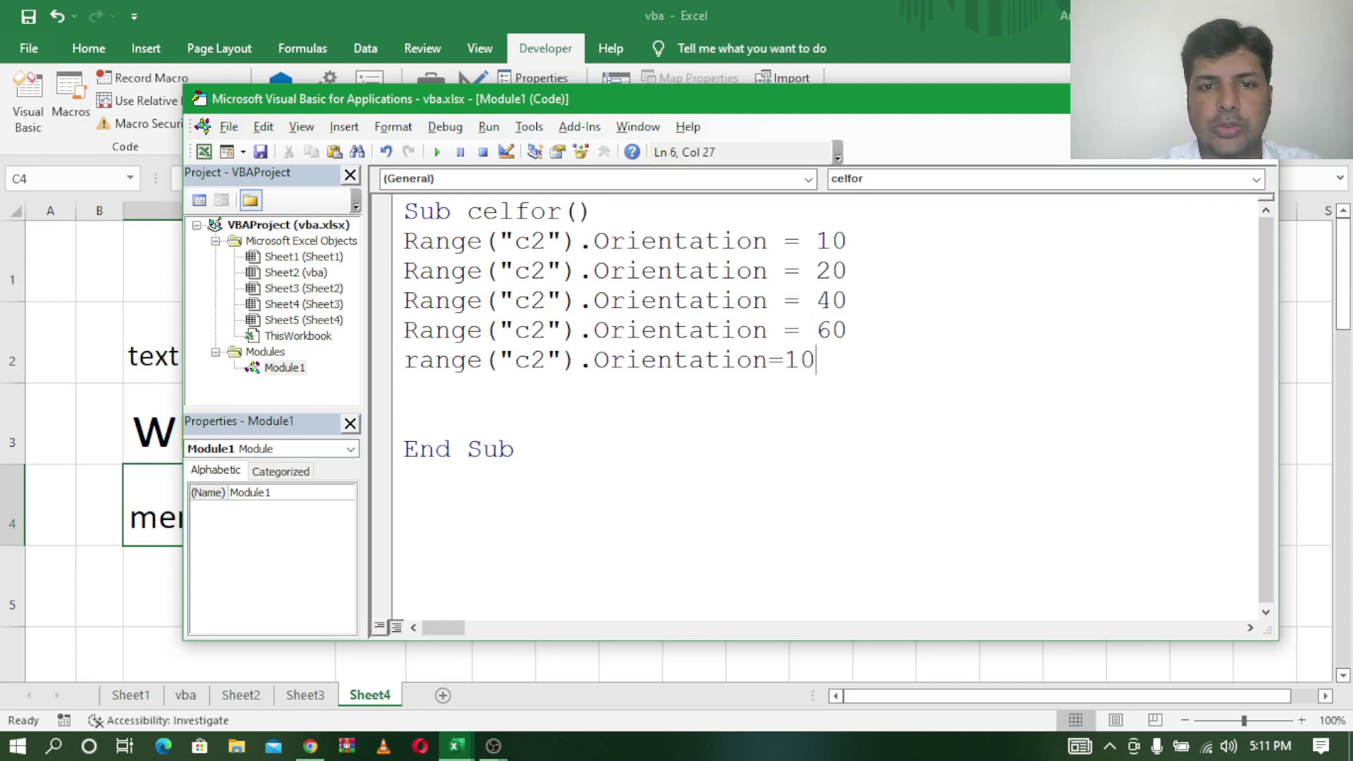
pyautogui.press('BackSpace')
pyautogui.press('BackSpace')
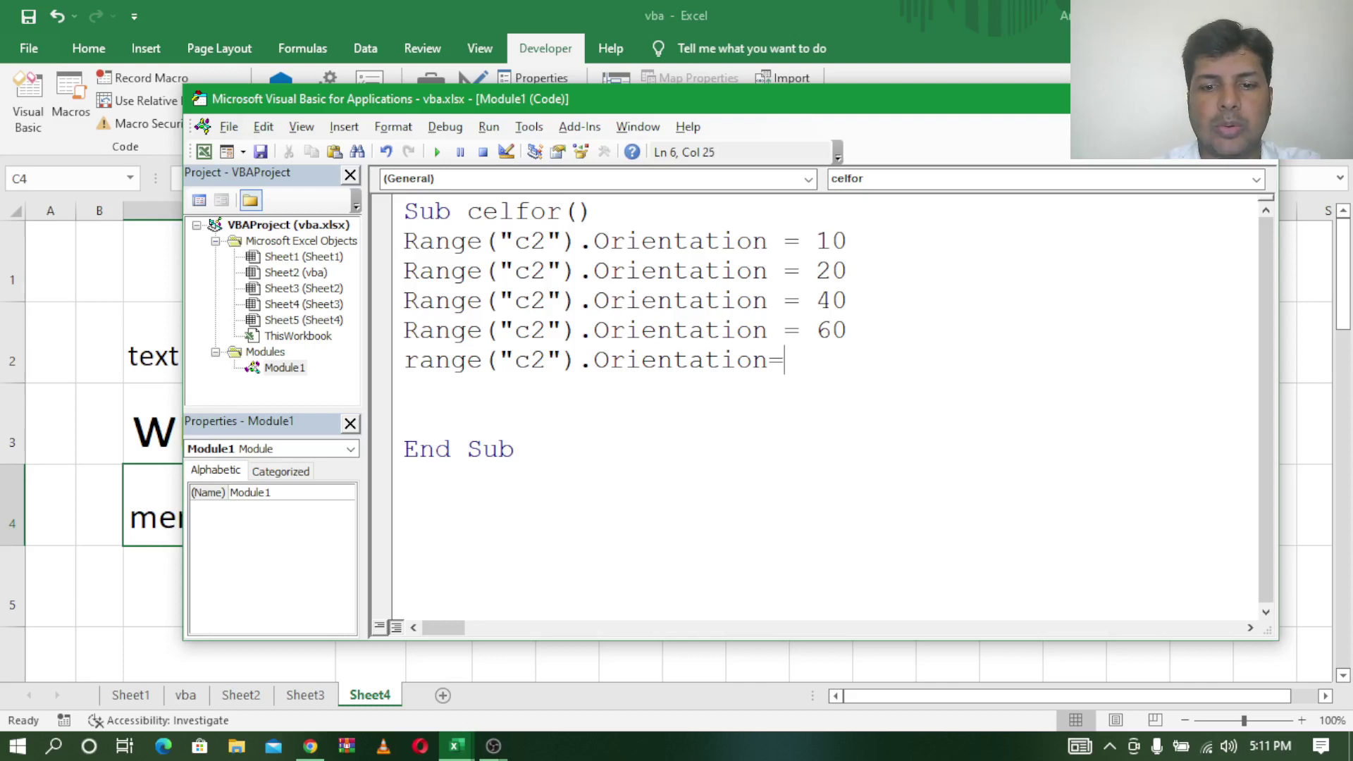
pyautogui.write('90')
pyautogui.press('Return')
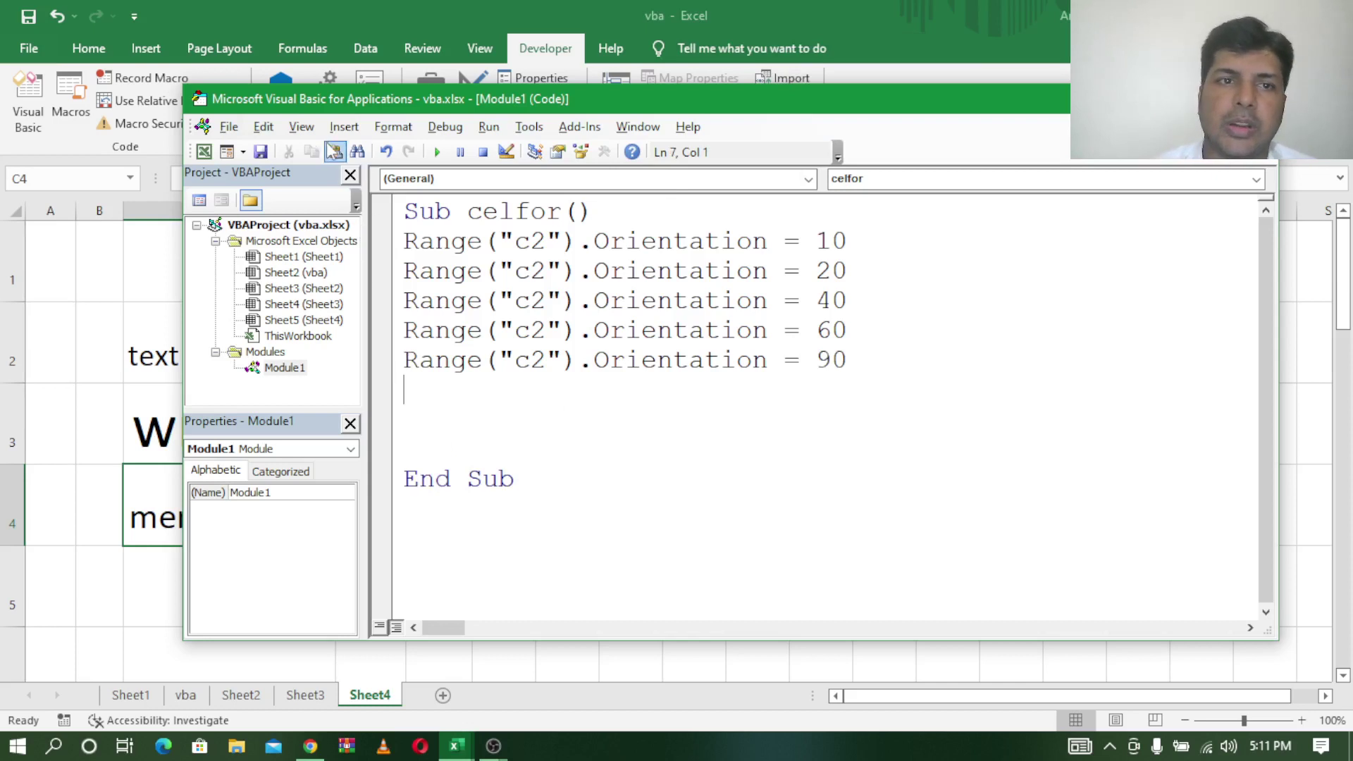
# Show the Debug toolbar and arrange the editor so the worksheet cells stay visible.
pyautogui.click(303, 128)
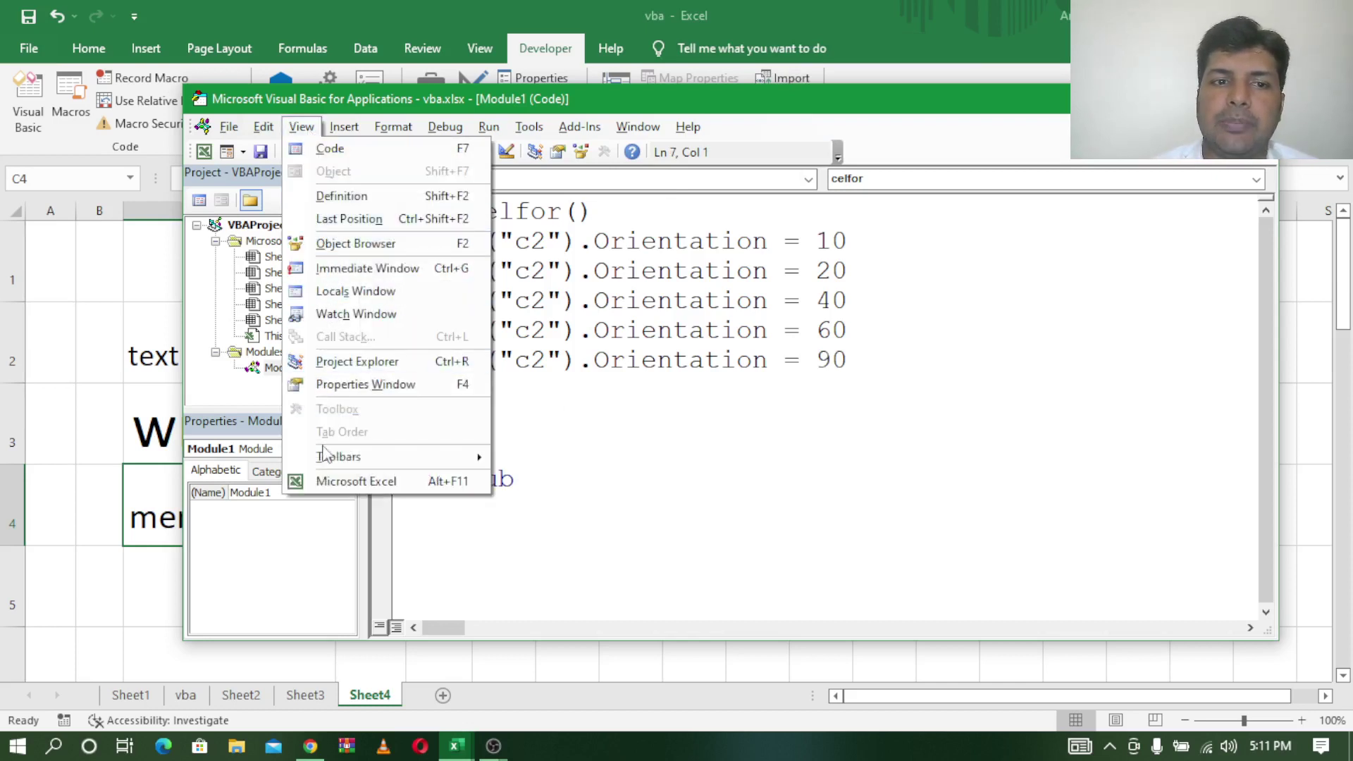
pyautogui.moveTo(338, 457)
pyautogui.click(540, 462)
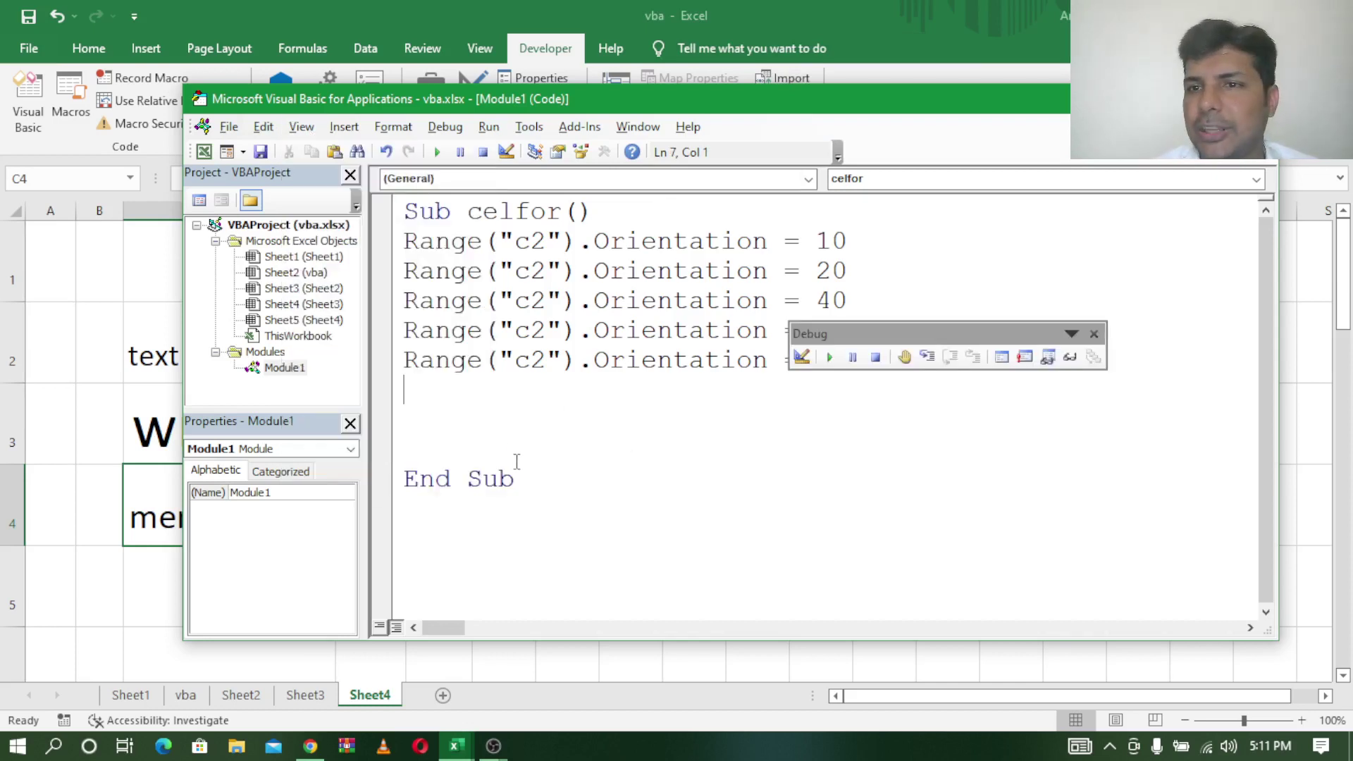
pyautogui.moveTo(909, 334)
pyautogui.mouseDown()
pyautogui.moveTo(973, 377)
pyautogui.moveTo(984, 424)
pyautogui.mouseUp()
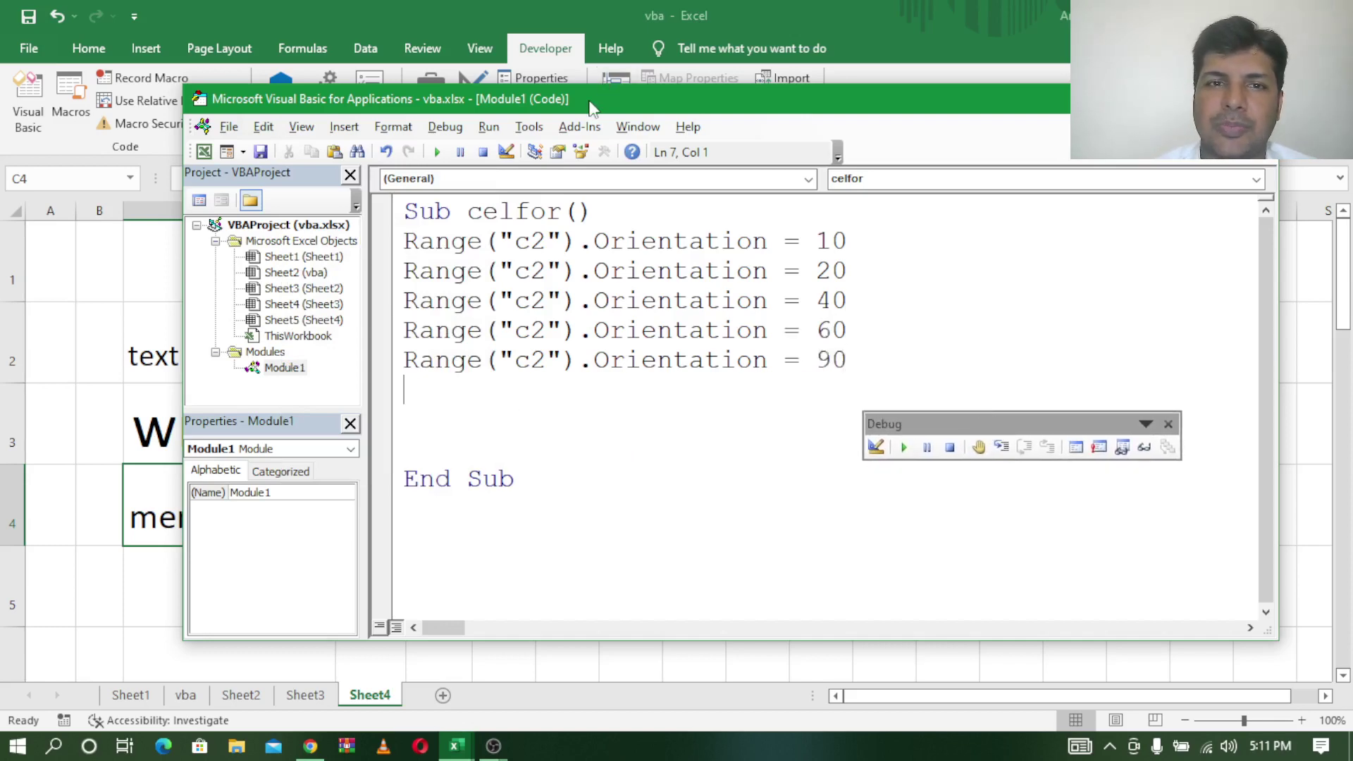
pyautogui.moveTo(591, 107); pyautogui.dragTo(781, 114)
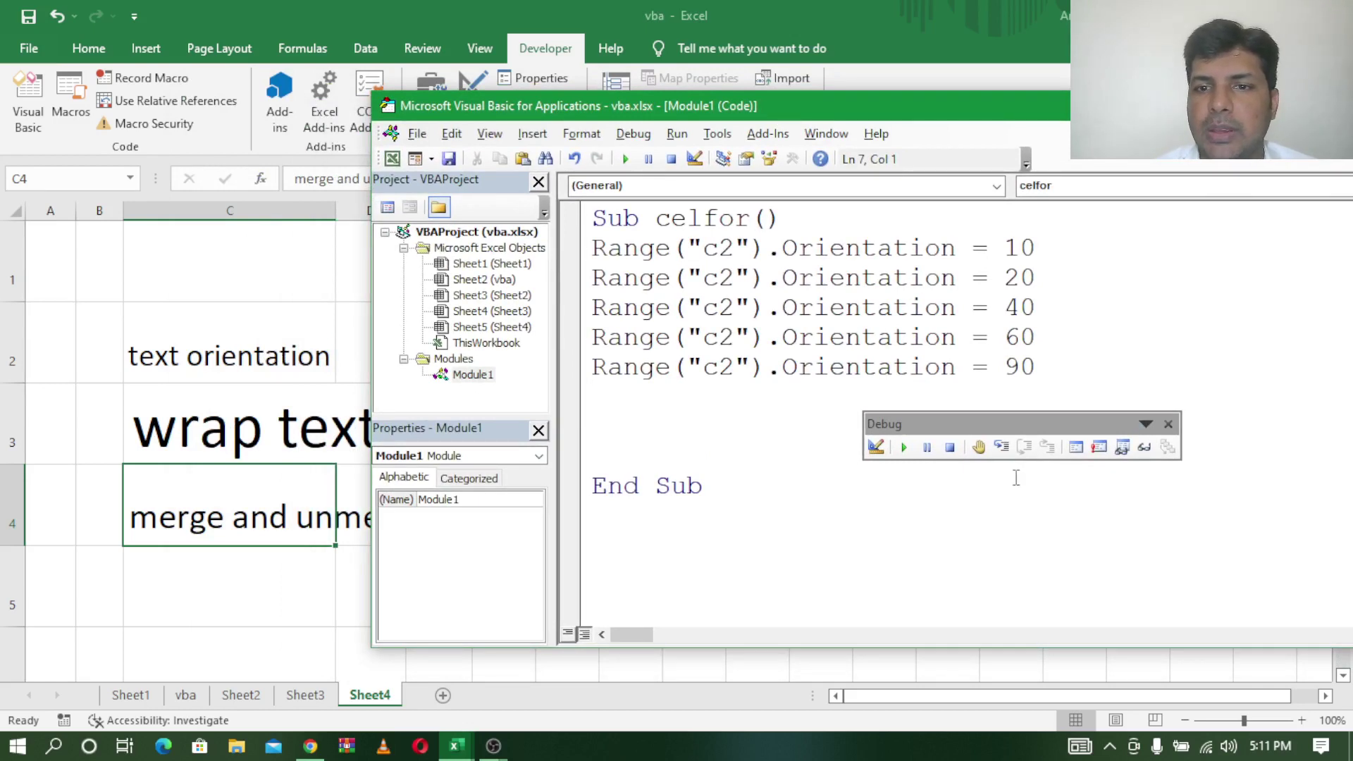
# Step through celfor line by line, tilting C2's text from 10 up to 90 degrees.
pyautogui.click(1001, 446)
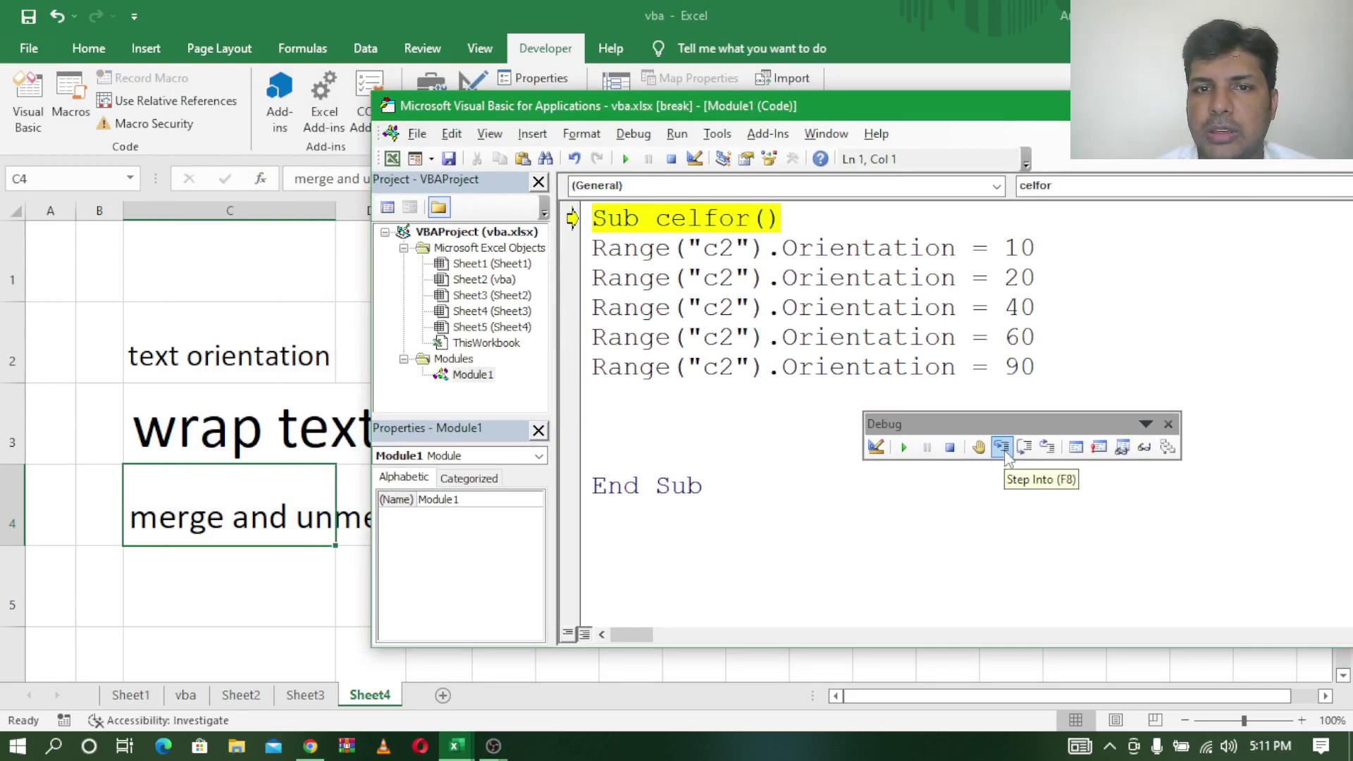
pyautogui.click(1007, 454)
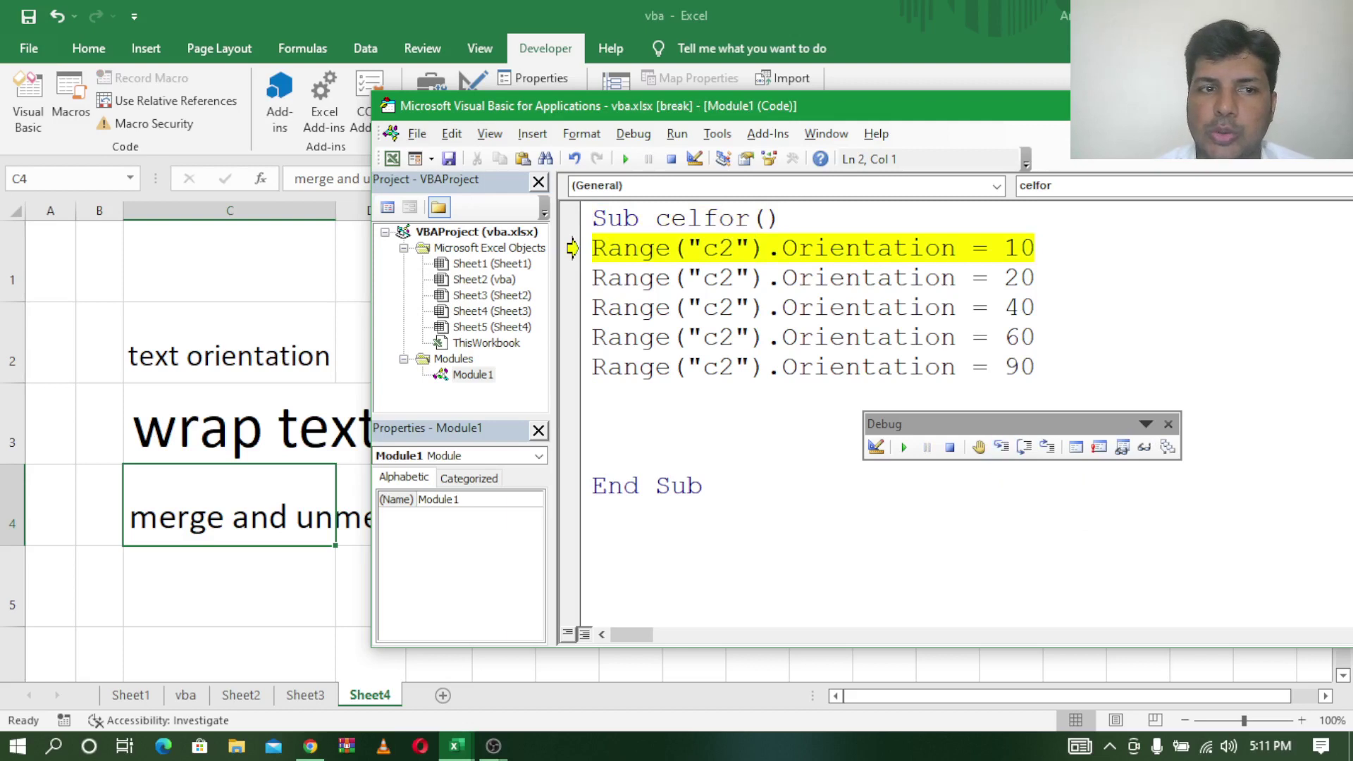
pyautogui.click(1002, 447)
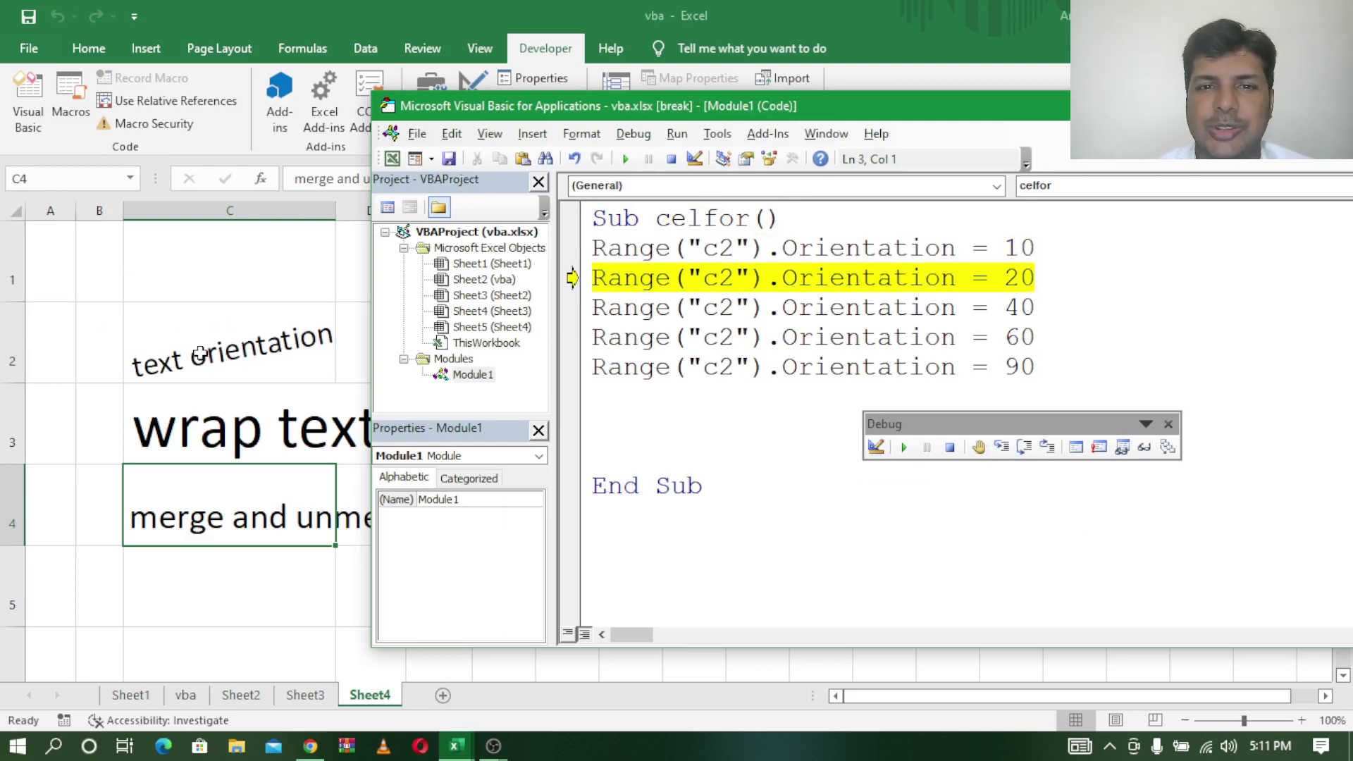
pyautogui.click(1008, 449)
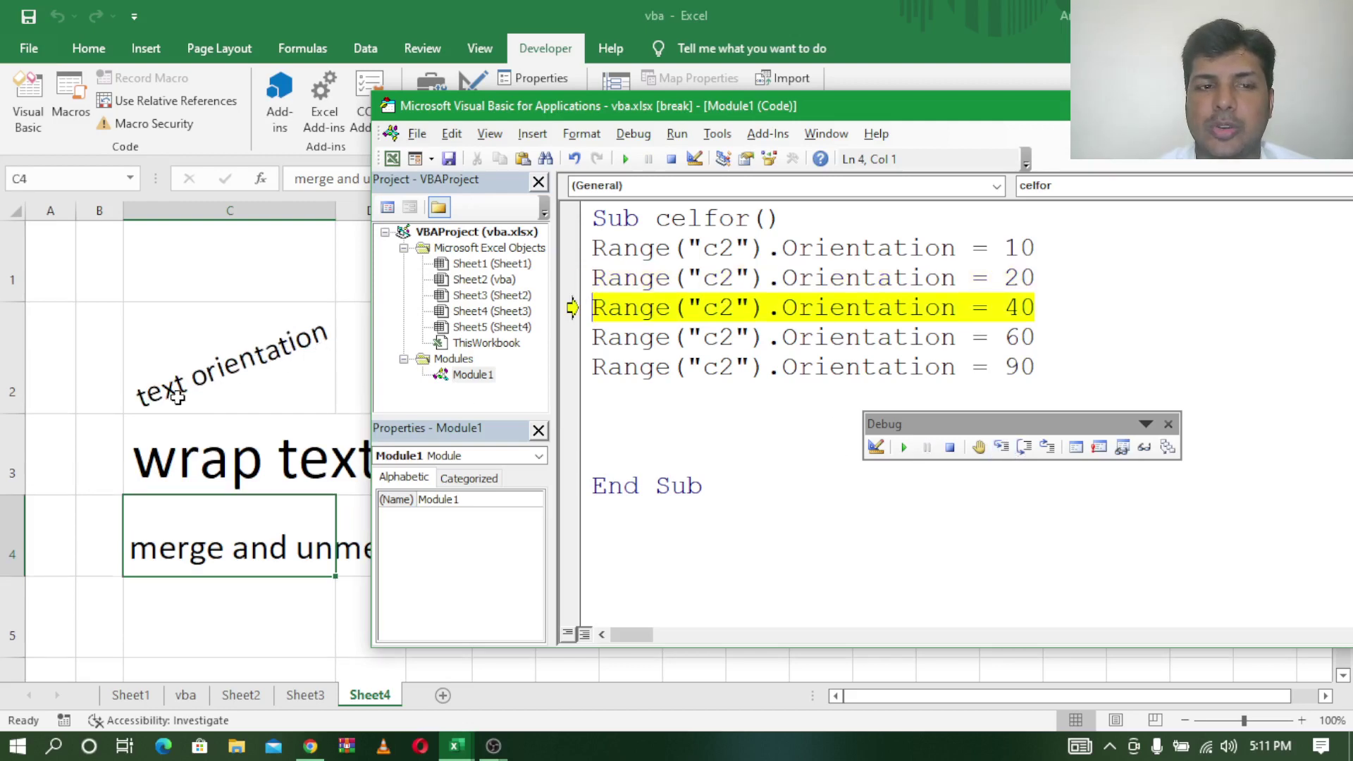
pyautogui.click(1002, 447)
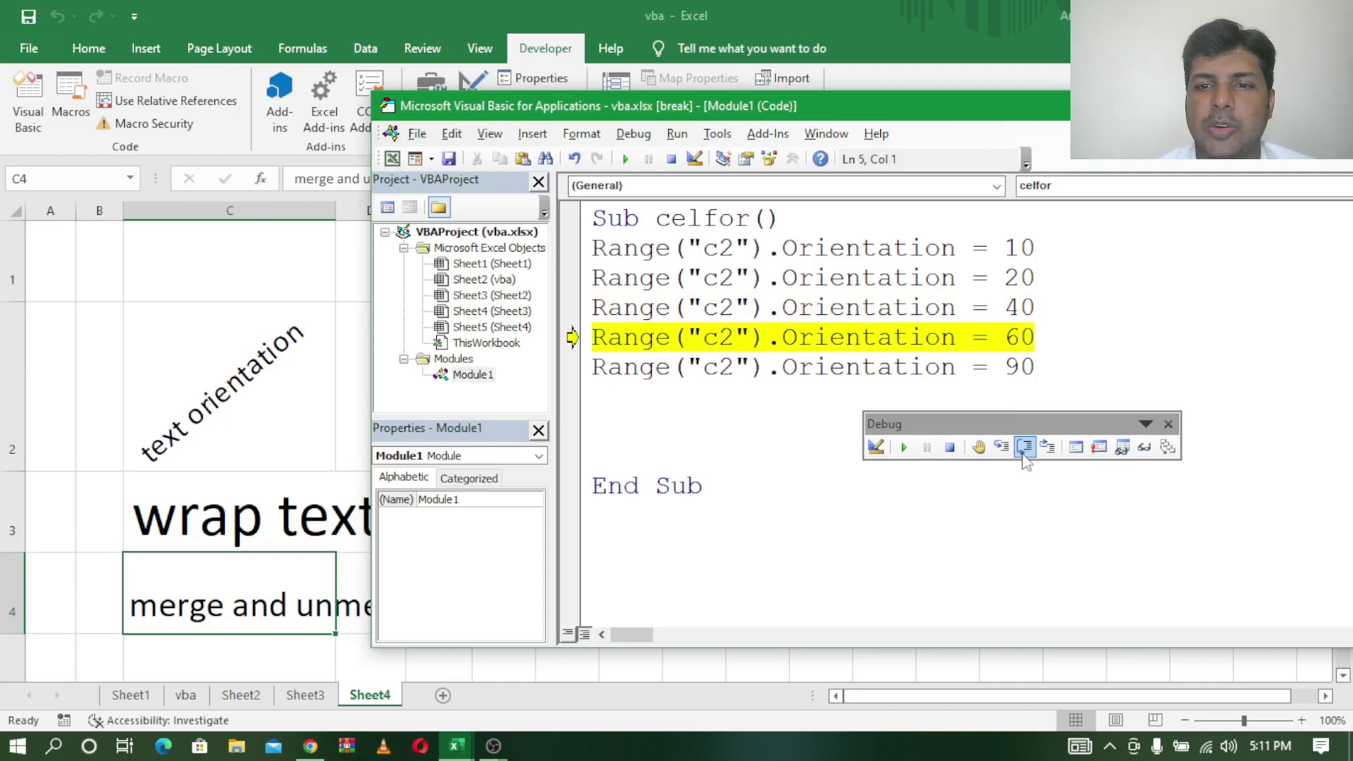
pyautogui.click(1002, 447)
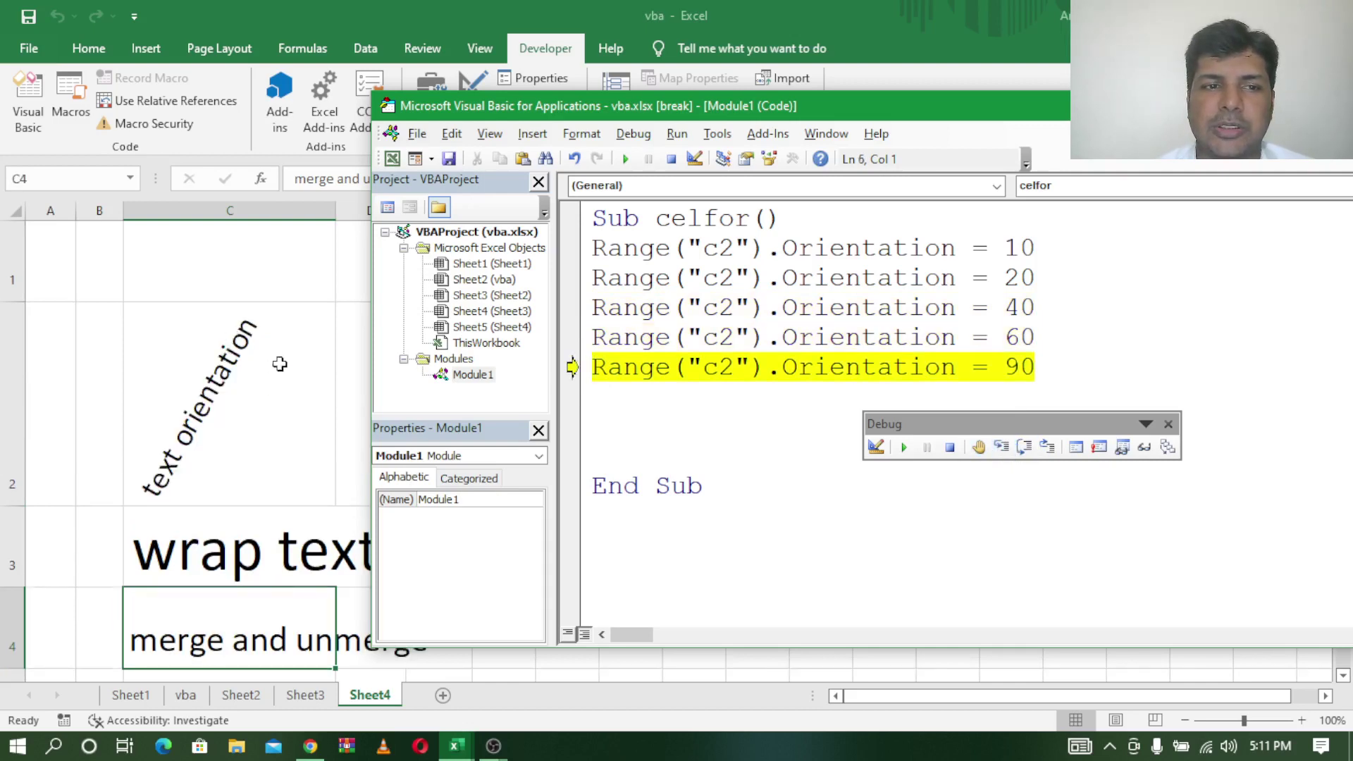
pyautogui.click(1002, 447)
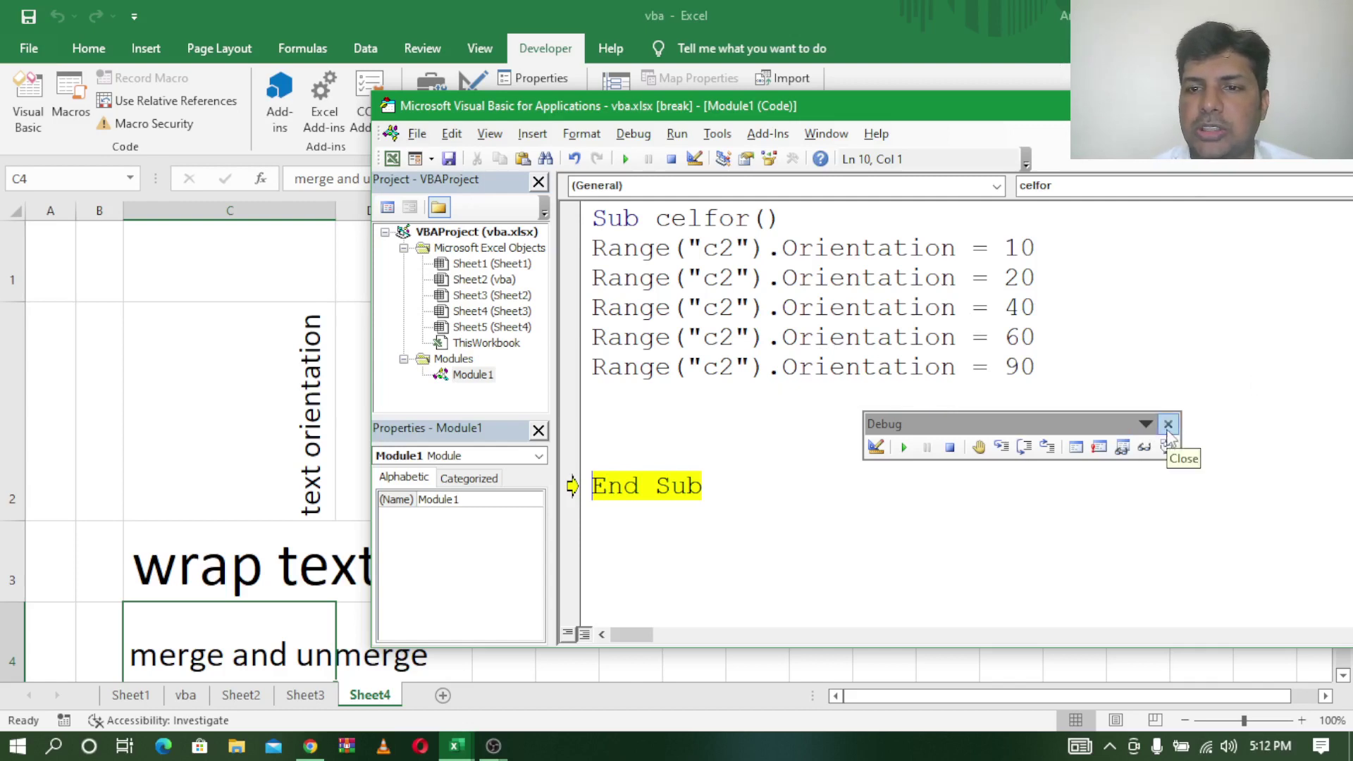
# Stop the run, delete the extra orientation lines, and change the remaining value to 0.
pyautogui.click(950, 446)
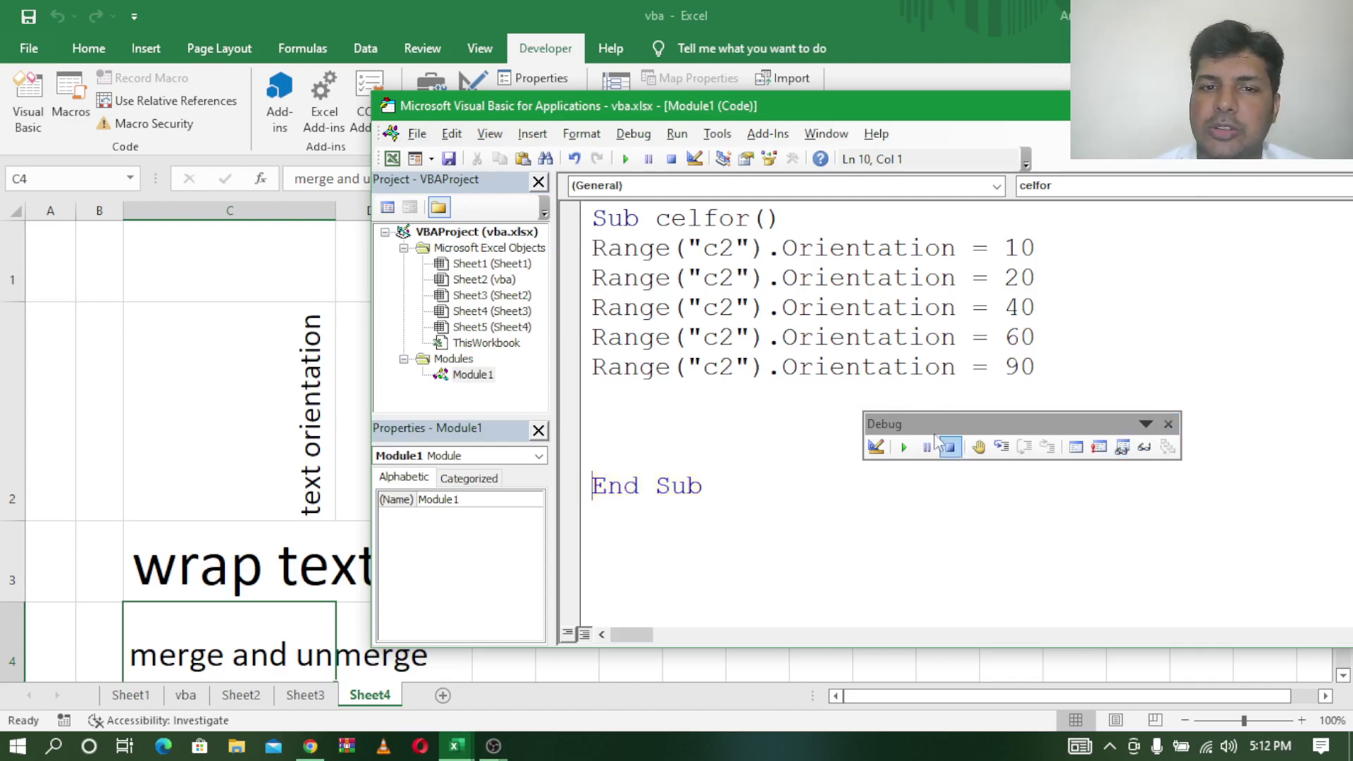
pyautogui.moveTo(1050, 370); pyautogui.dragTo(583, 280)
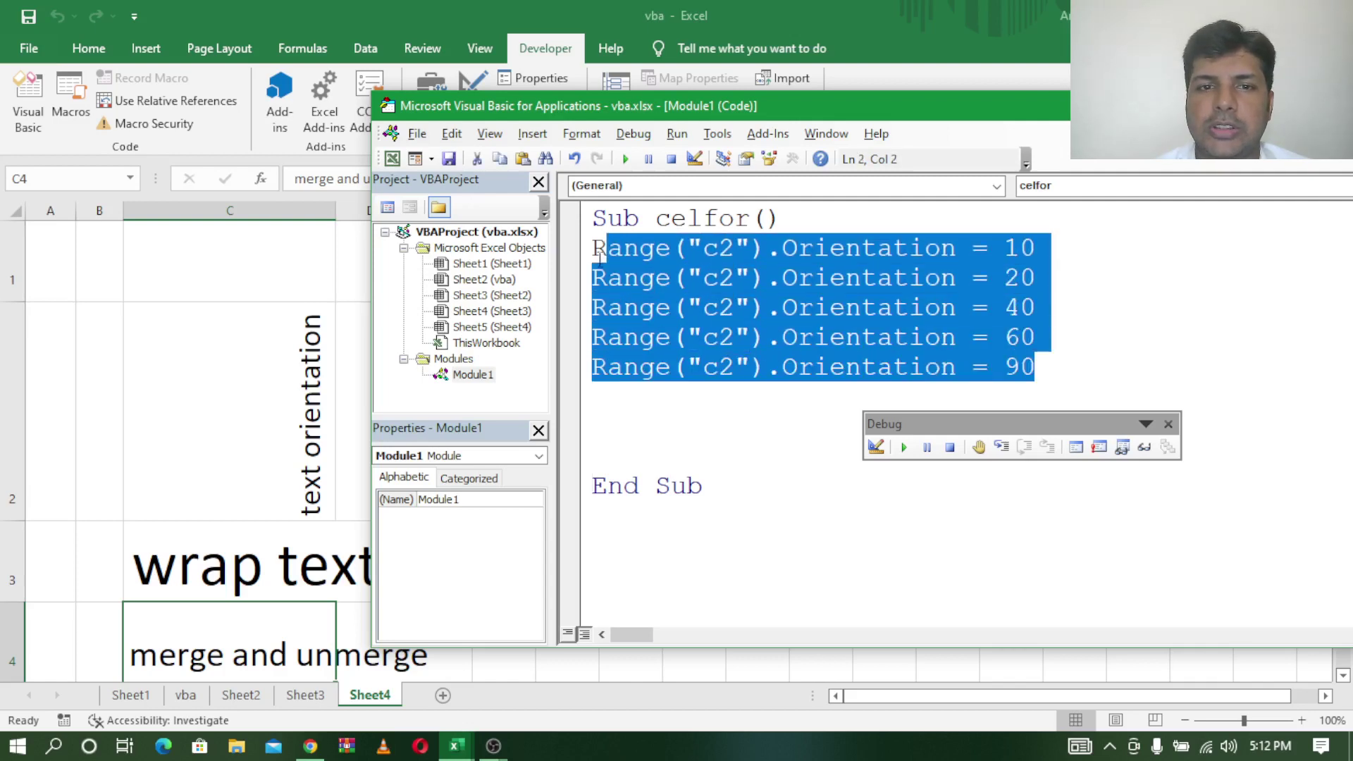
pyautogui.press('Delete')
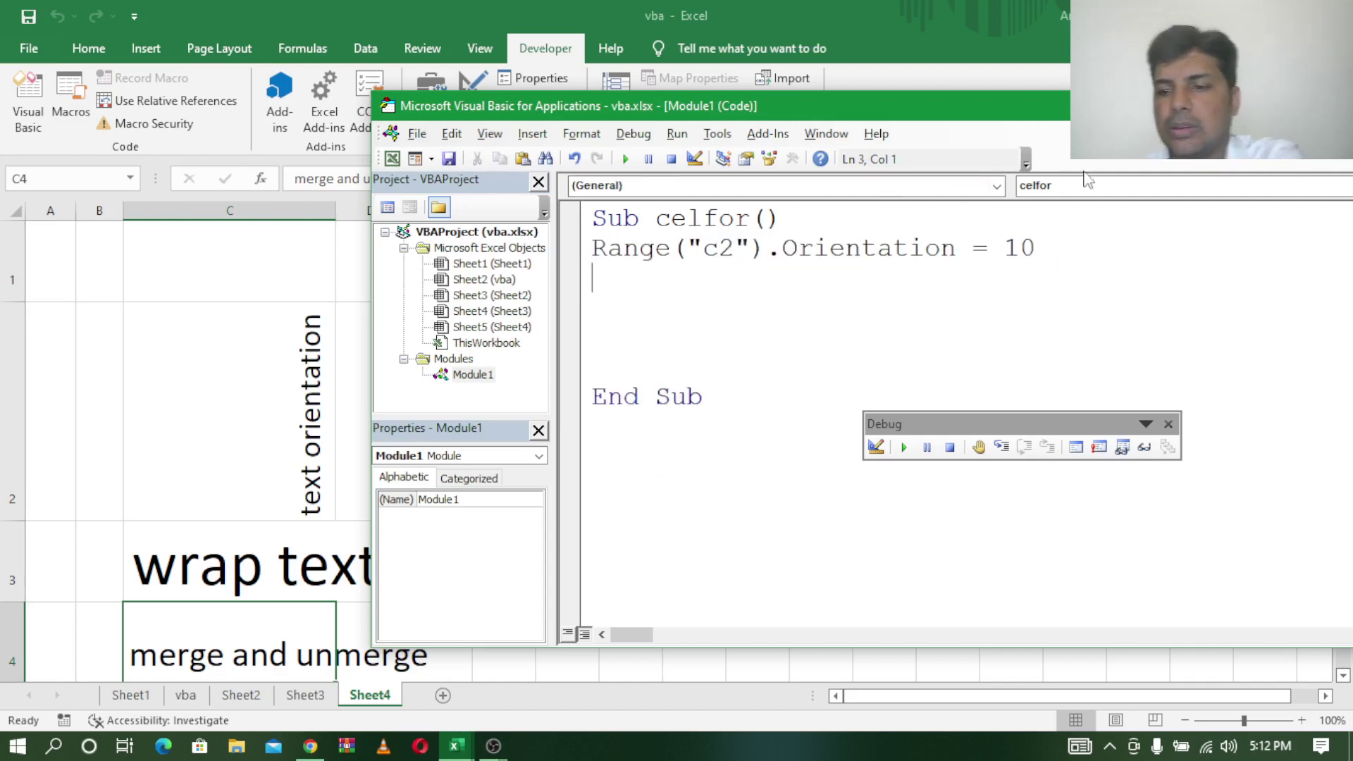
pyautogui.click(1045, 249)
pyautogui.press('BackSpace')
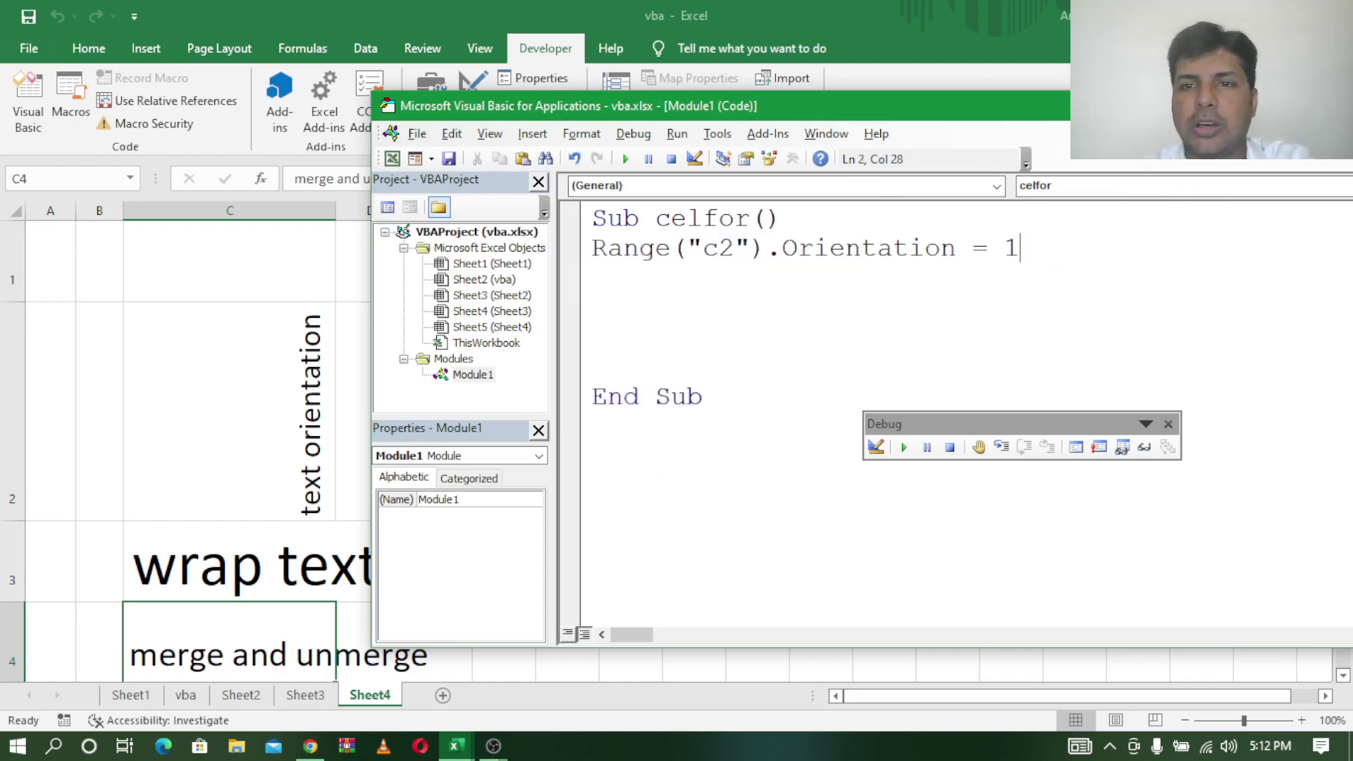
pyautogui.press('BackSpace')
pyautogui.write('0')
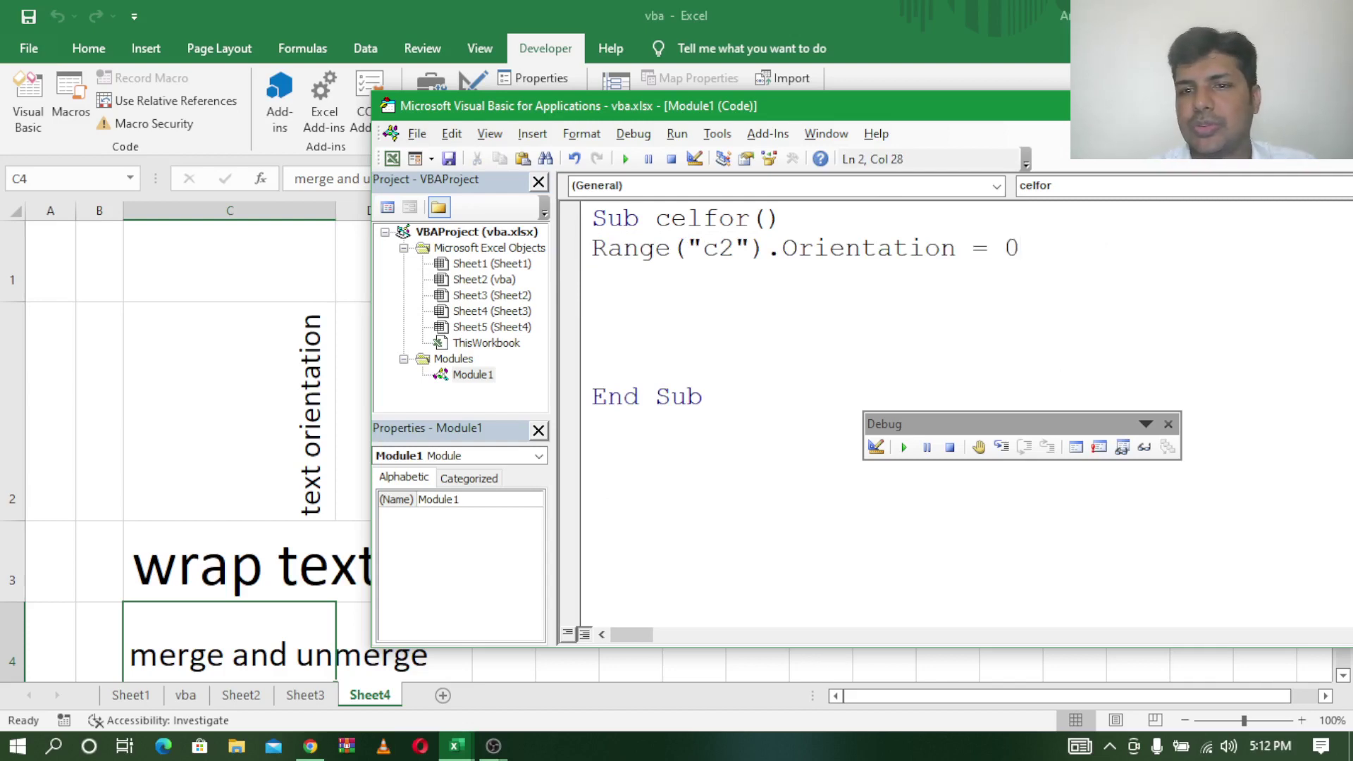
# Step through the macro so C2's text lies flat, then reset the run.
pyautogui.click(1002, 447)
pyautogui.click(1001, 447)
pyautogui.click(1002, 447)
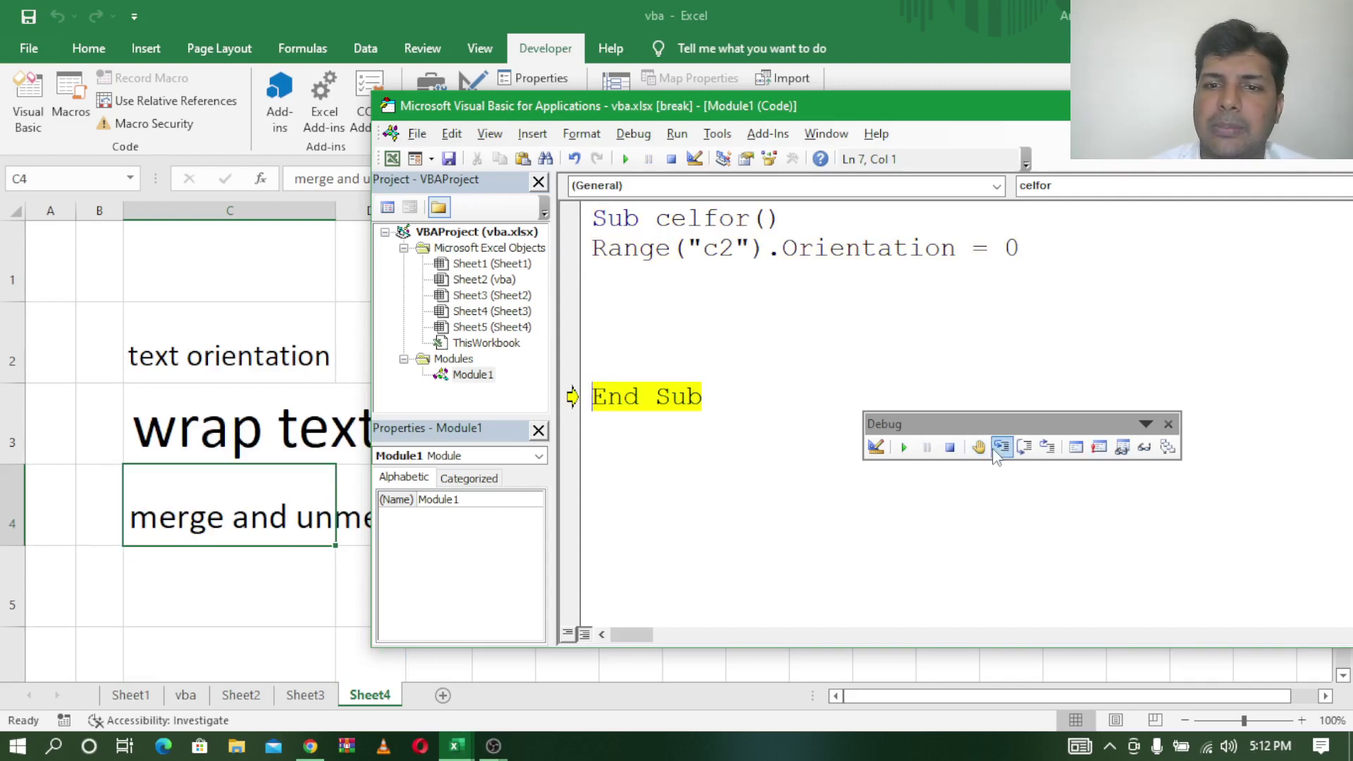
pyautogui.click(1013, 451)
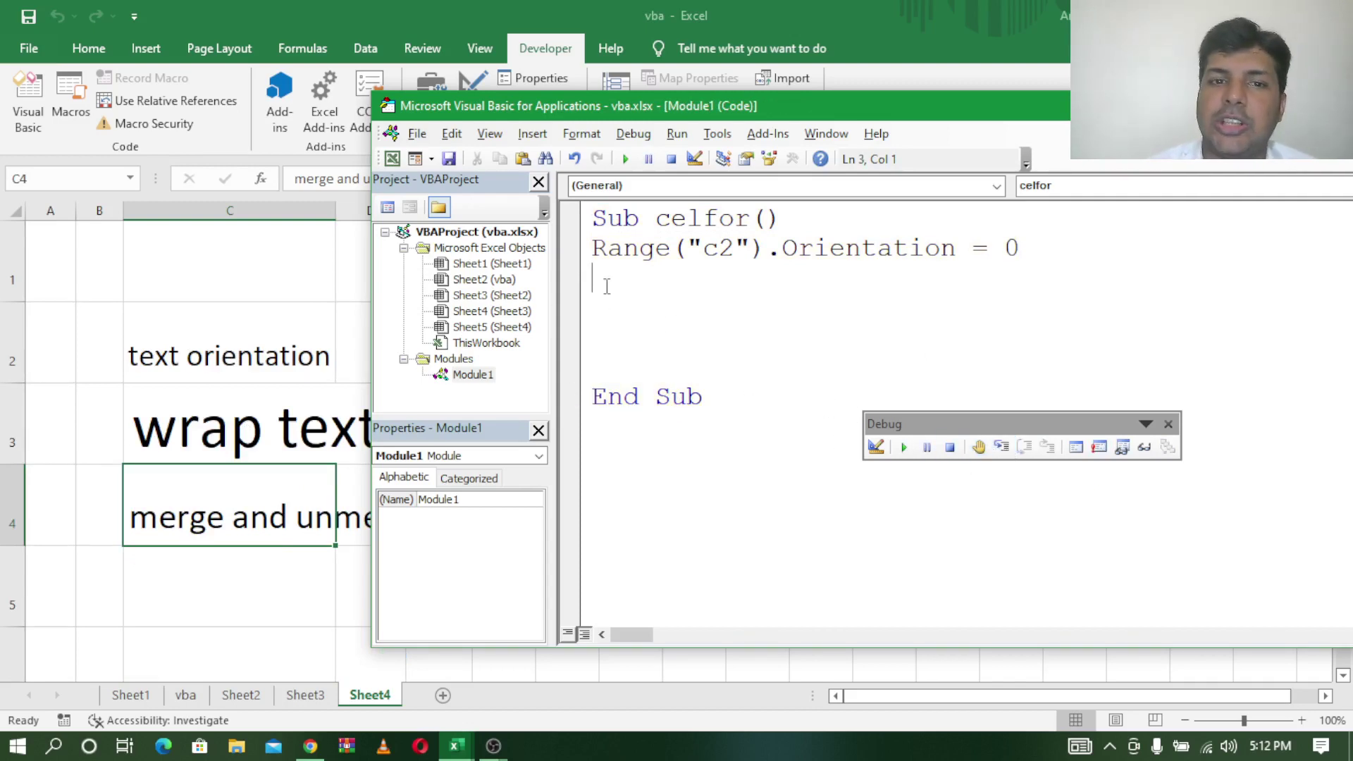
# Add Range("c3").WrapText = True, then a copied WrapText line set to False.
pyautogui.write('r')
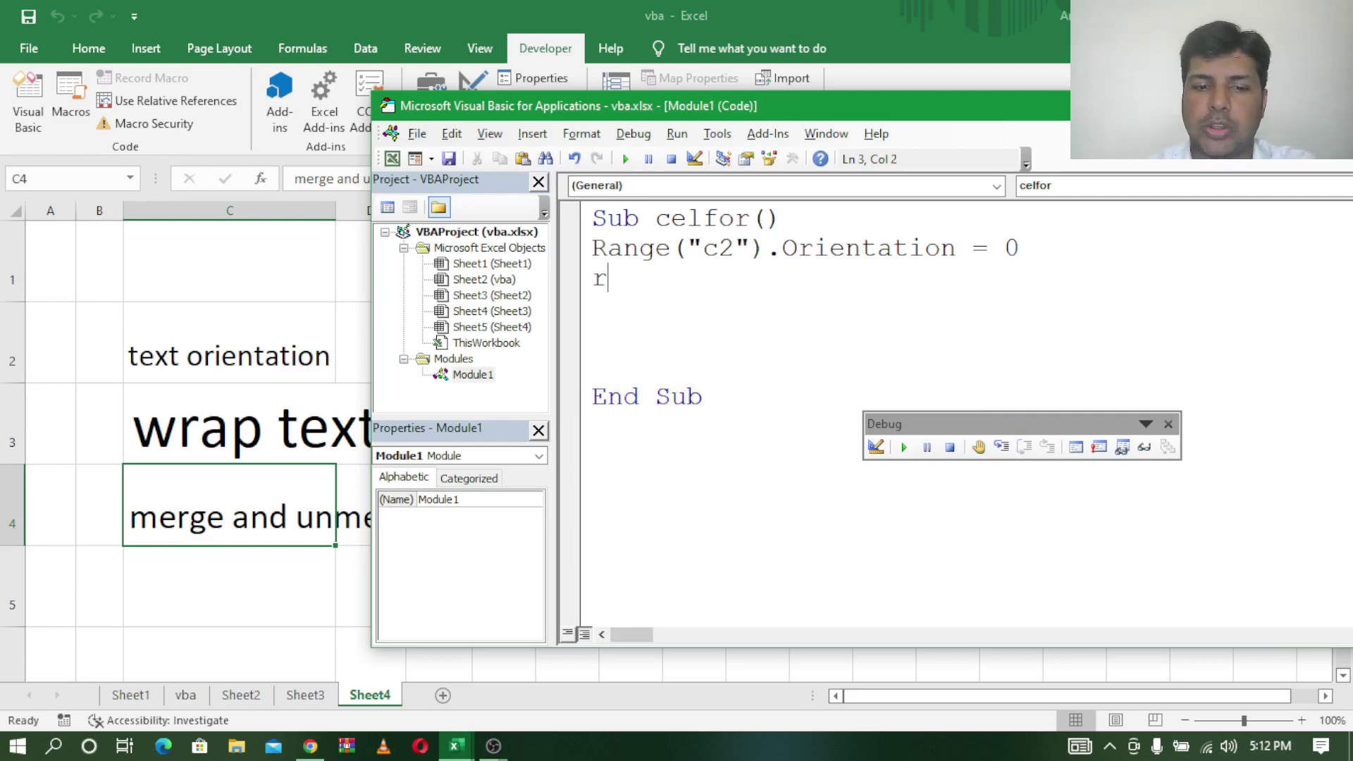
pyautogui.write('ange(')
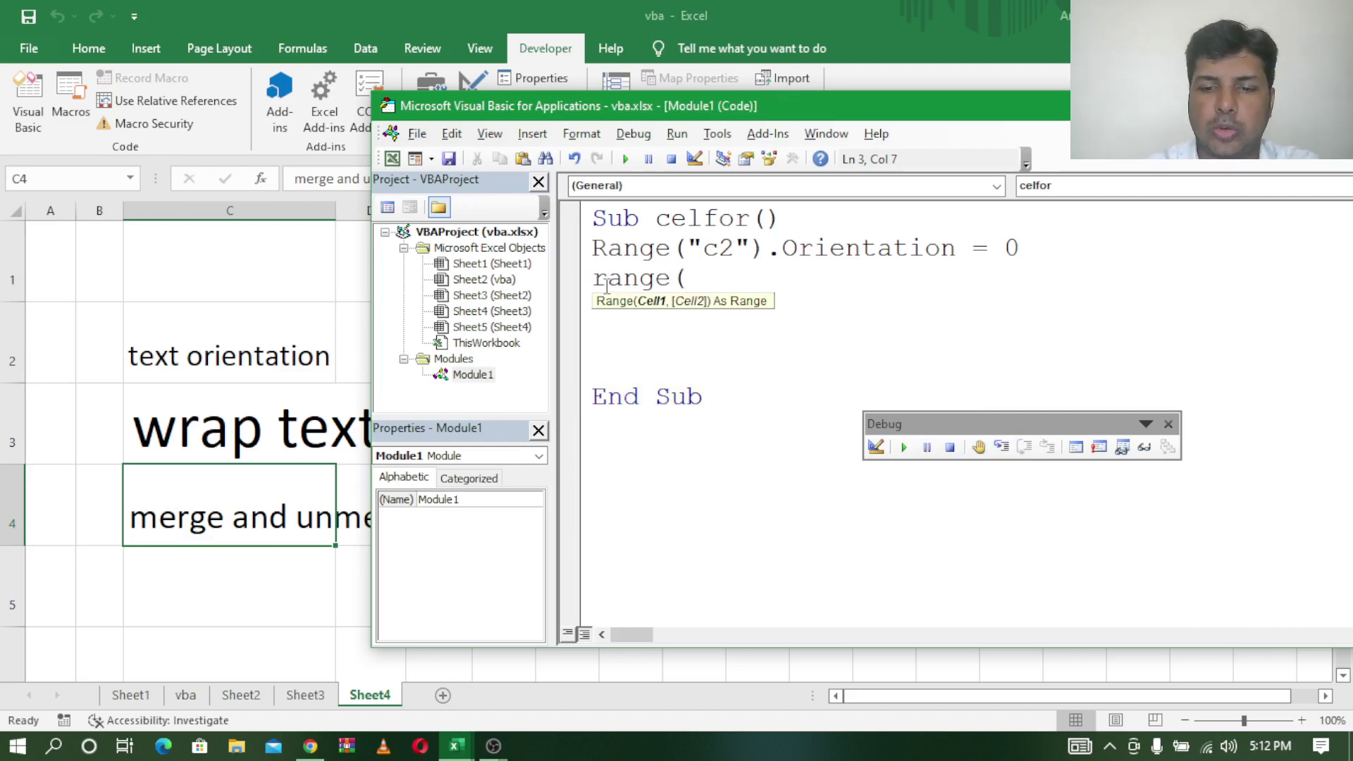
pyautogui.write('"c3"')
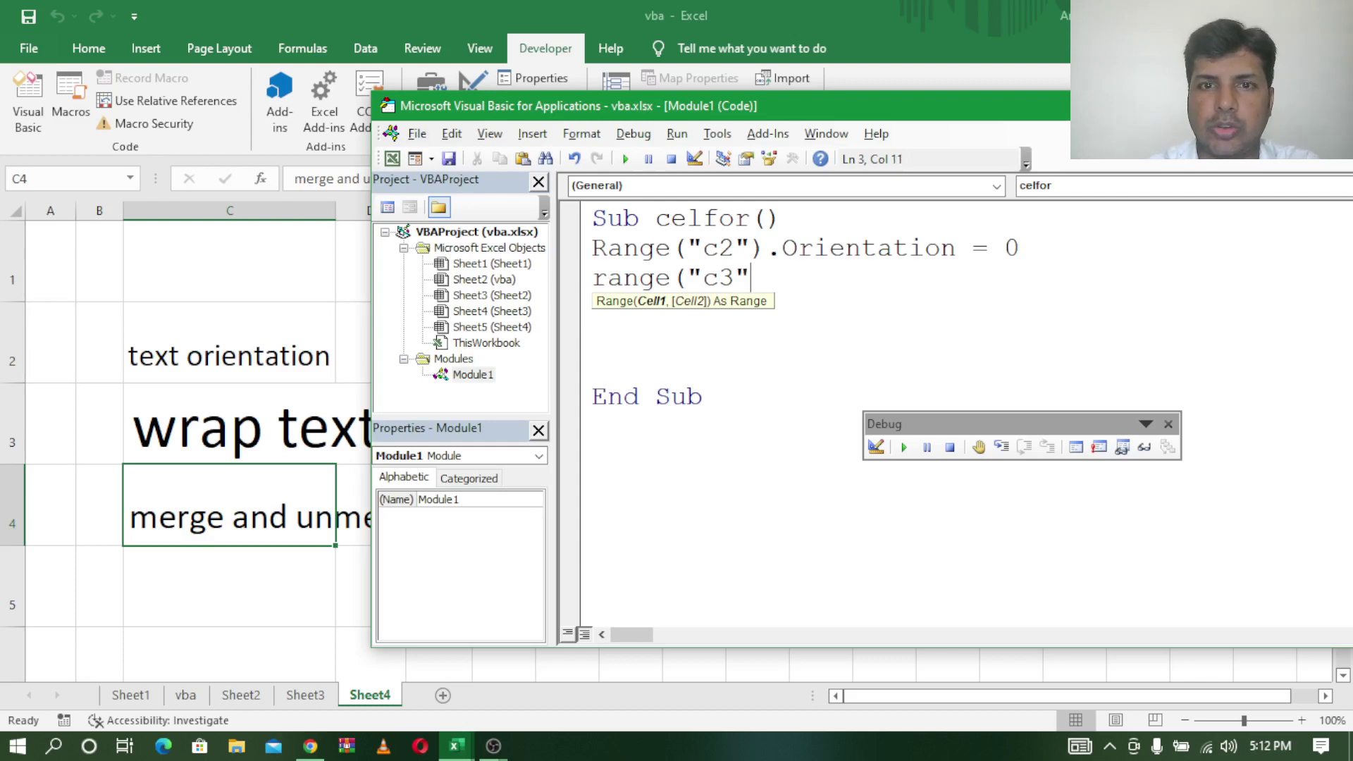
pyautogui.write(').')
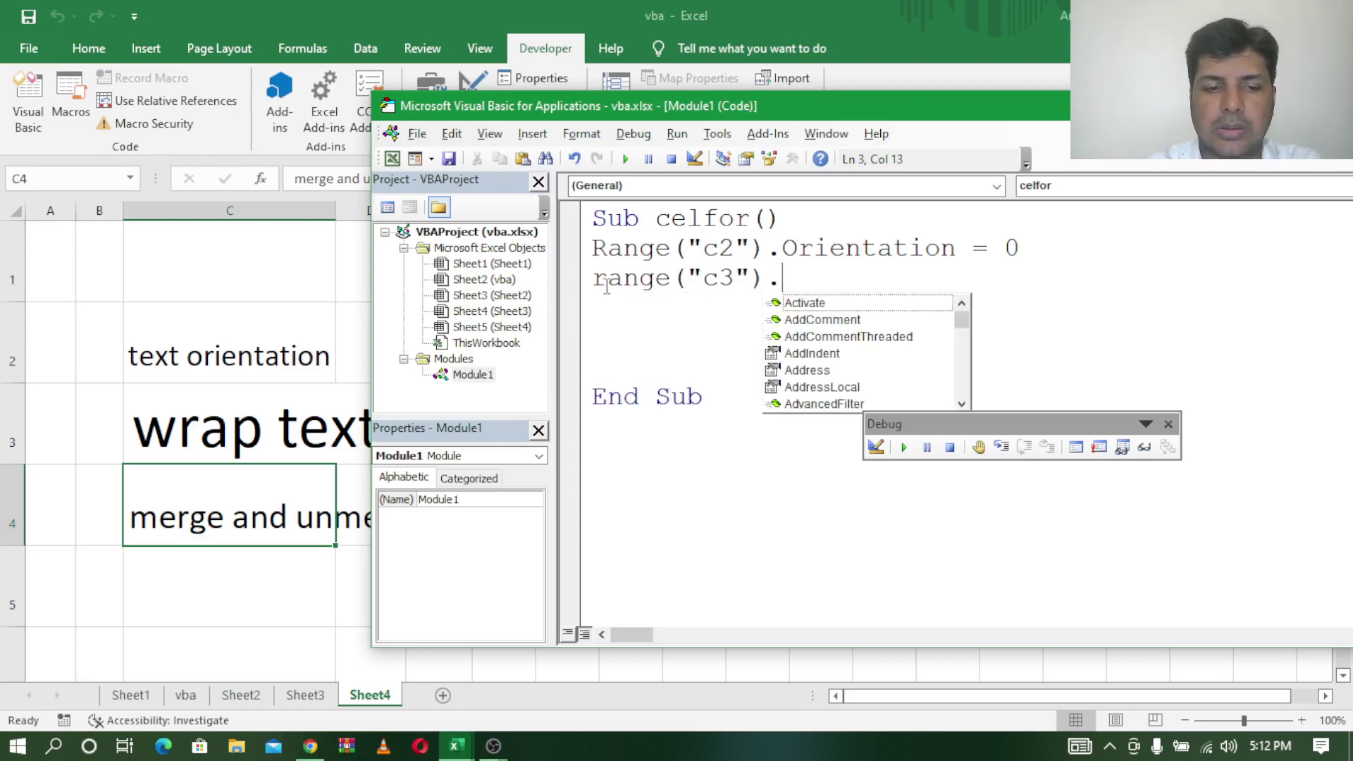
pyautogui.write('wr')
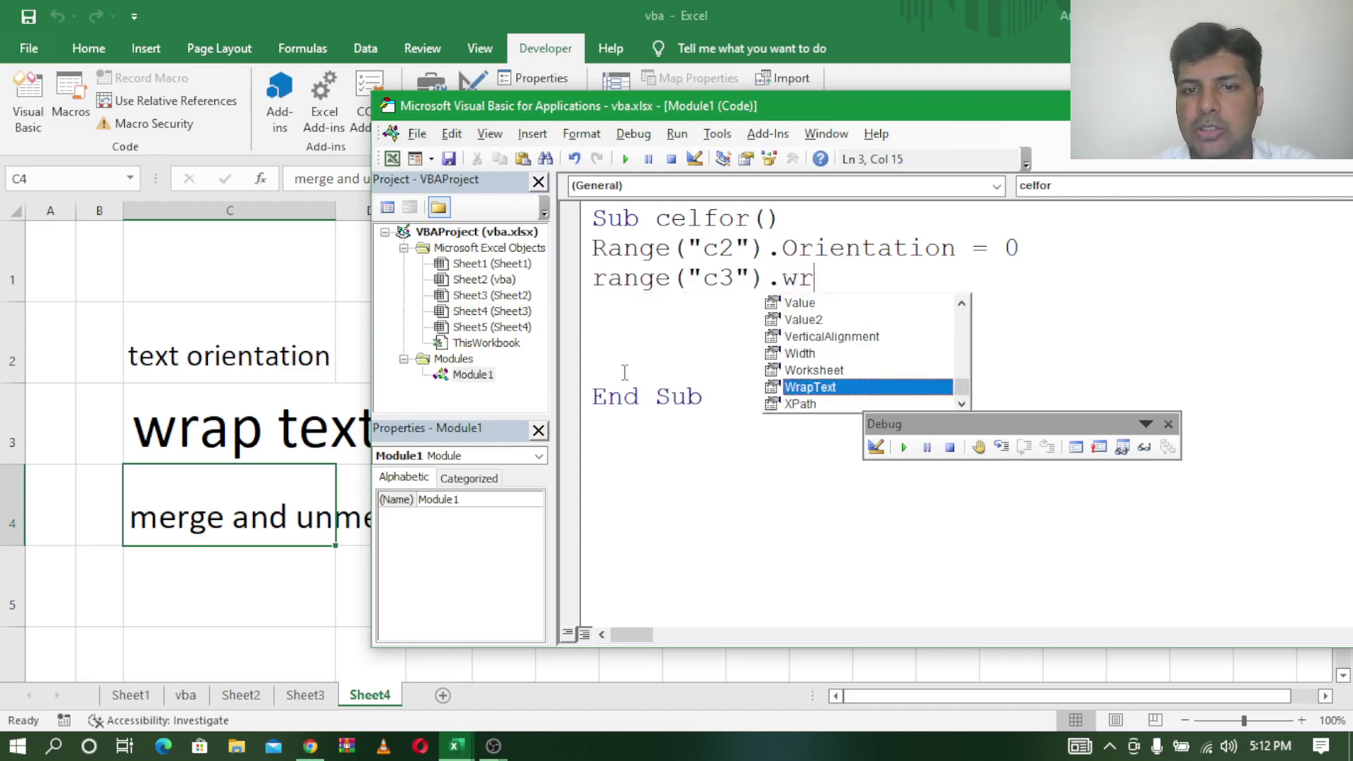
pyautogui.press('Tab')
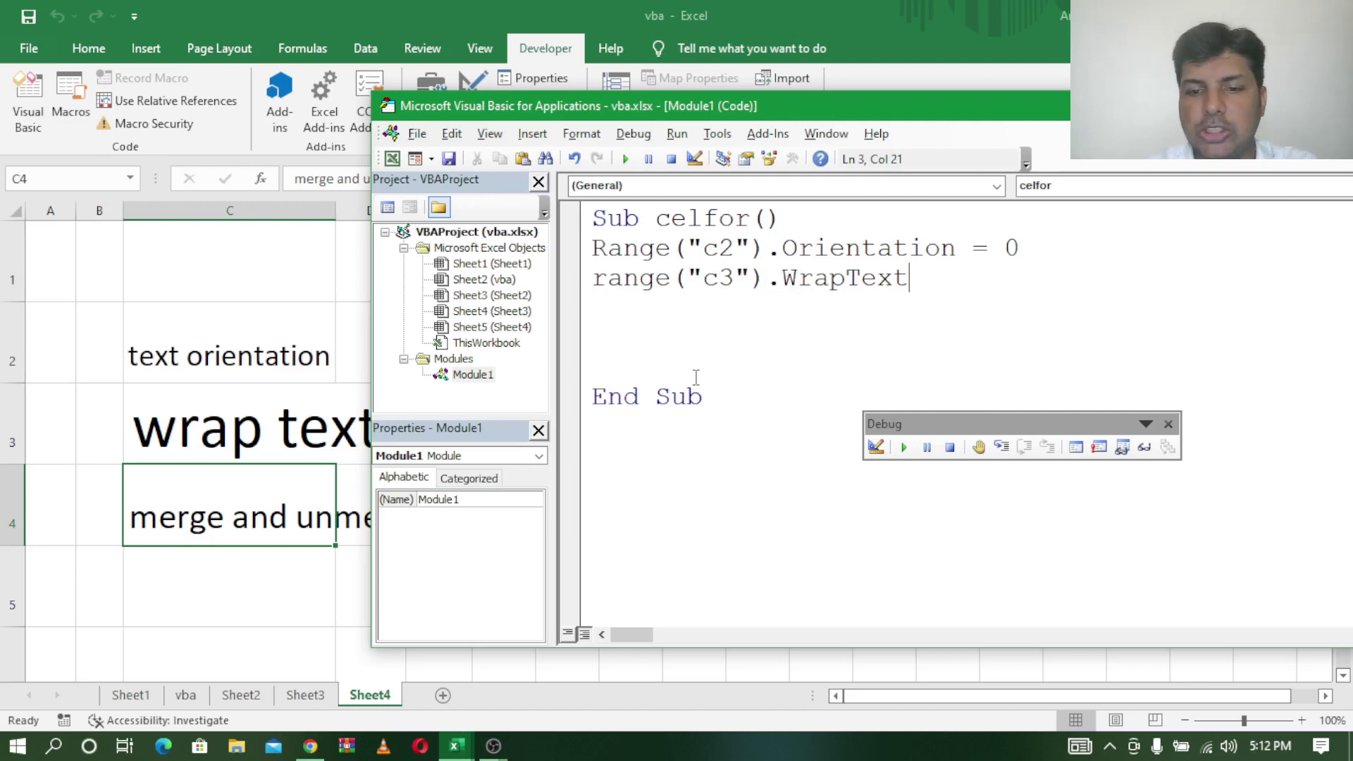
pyautogui.write('=true')
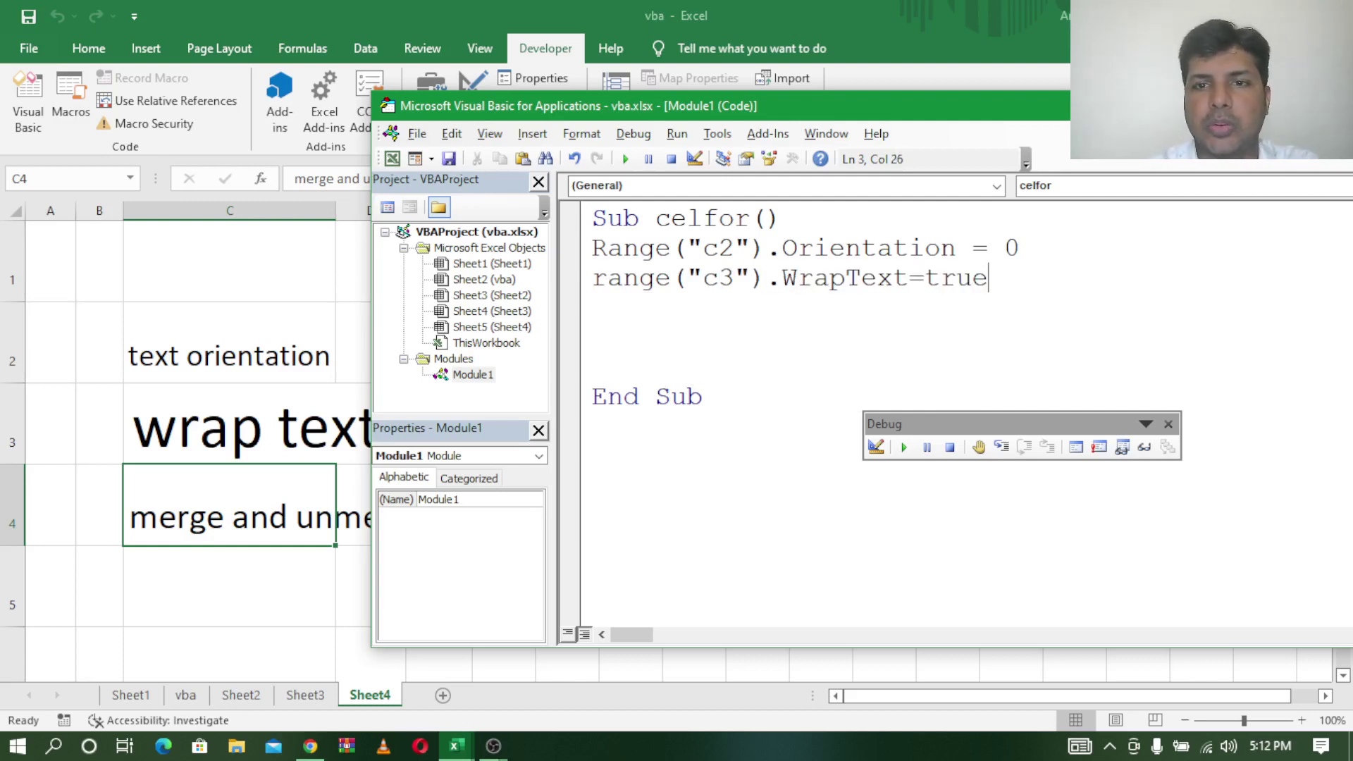
pyautogui.press('Return')
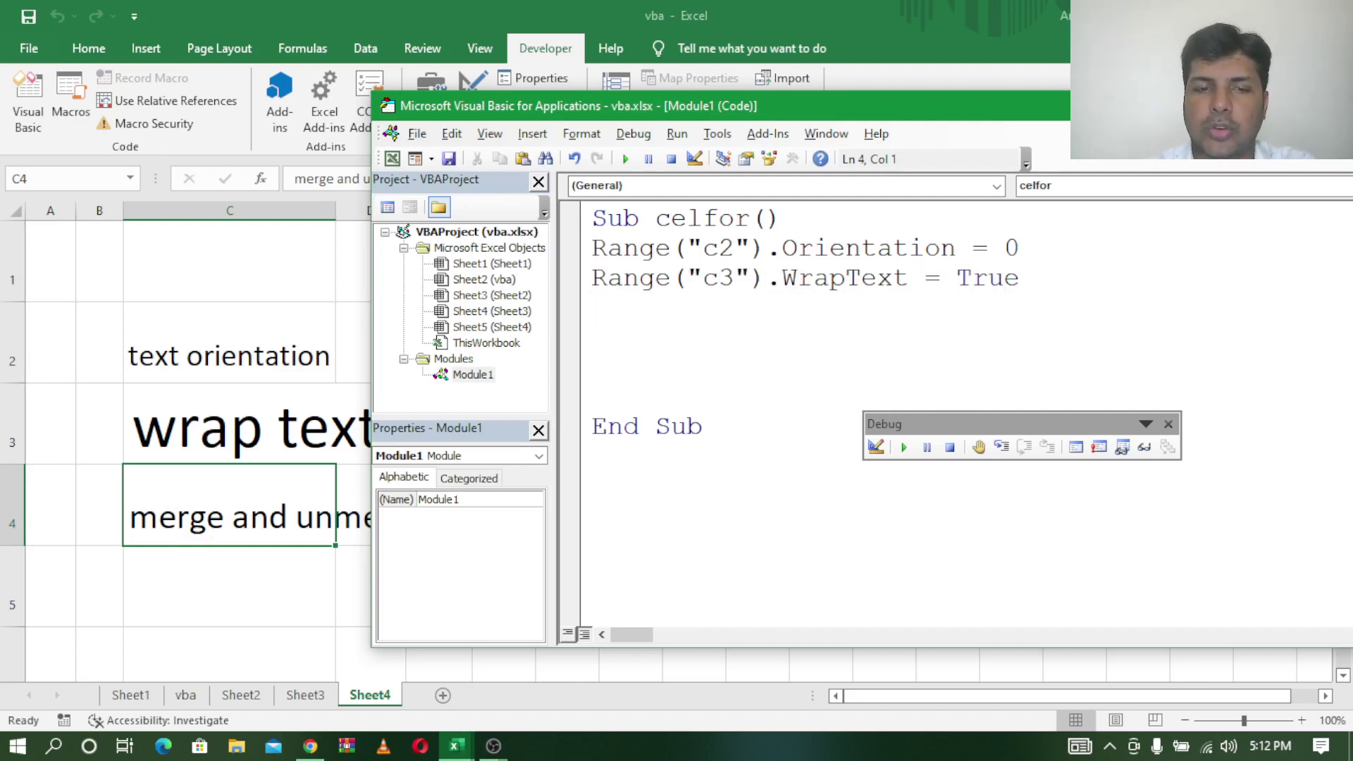
pyautogui.moveTo(592, 278)
pyautogui.mouseDown()
pyautogui.moveTo(955, 278)
pyautogui.moveTo(940, 278)
pyautogui.mouseUp()
pyautogui.hotkey('ctrl', 'c')
pyautogui.click(592, 308)
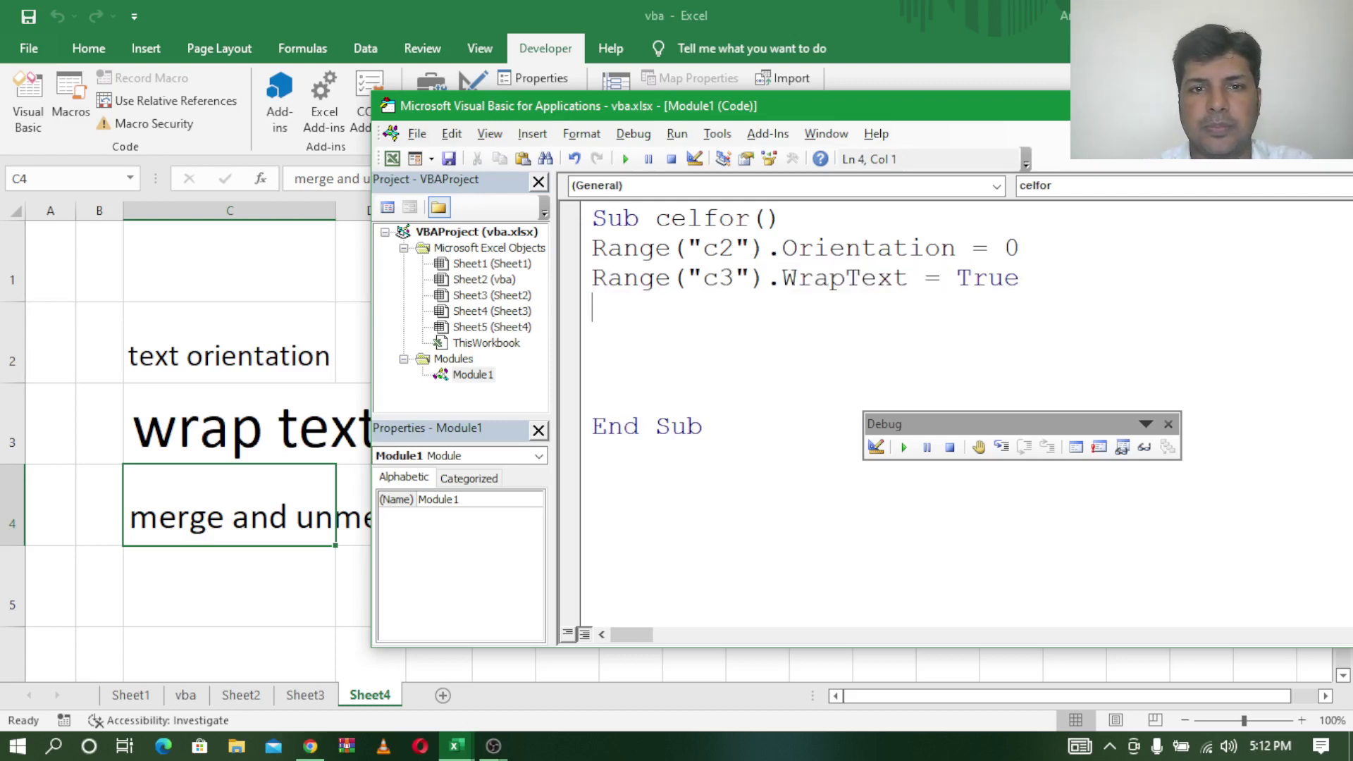
pyautogui.hotkey('ctrl', 'v')
pyautogui.write('f')
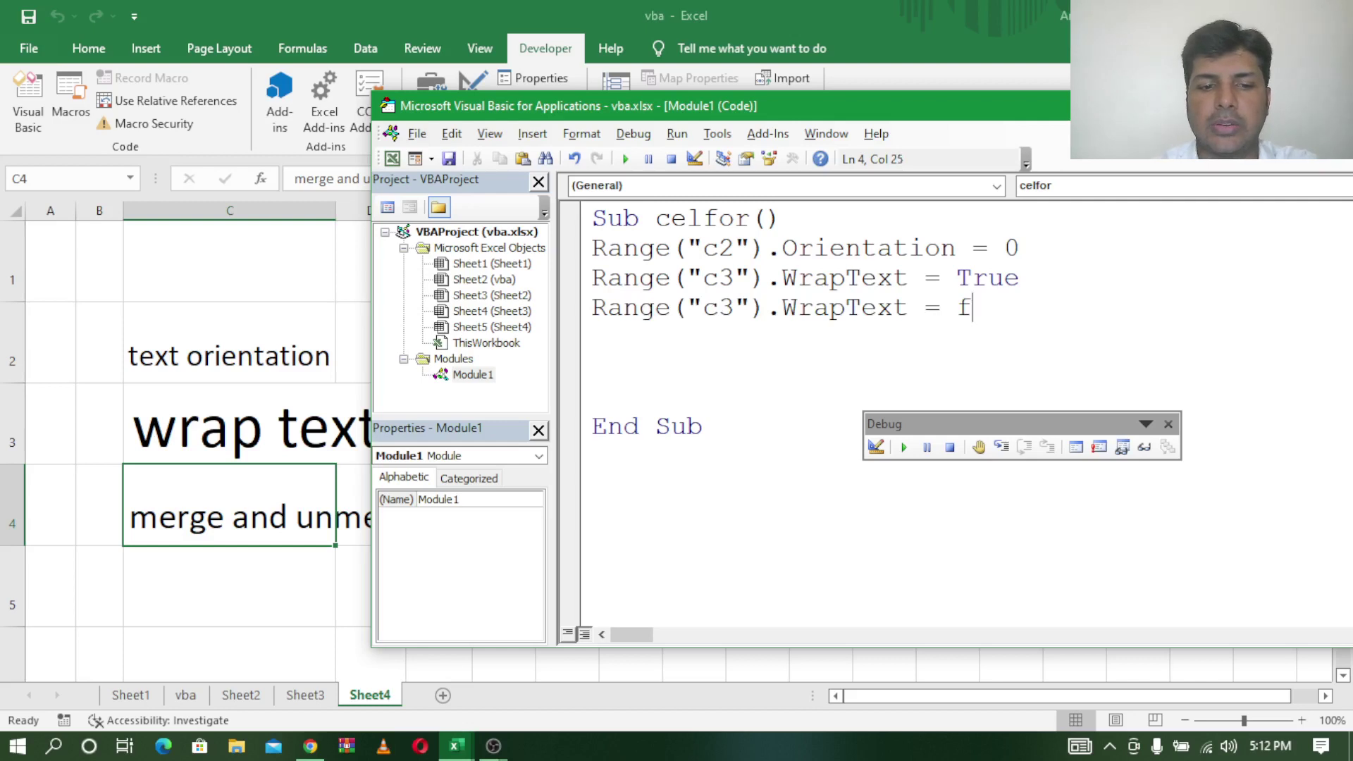
pyautogui.write('alse')
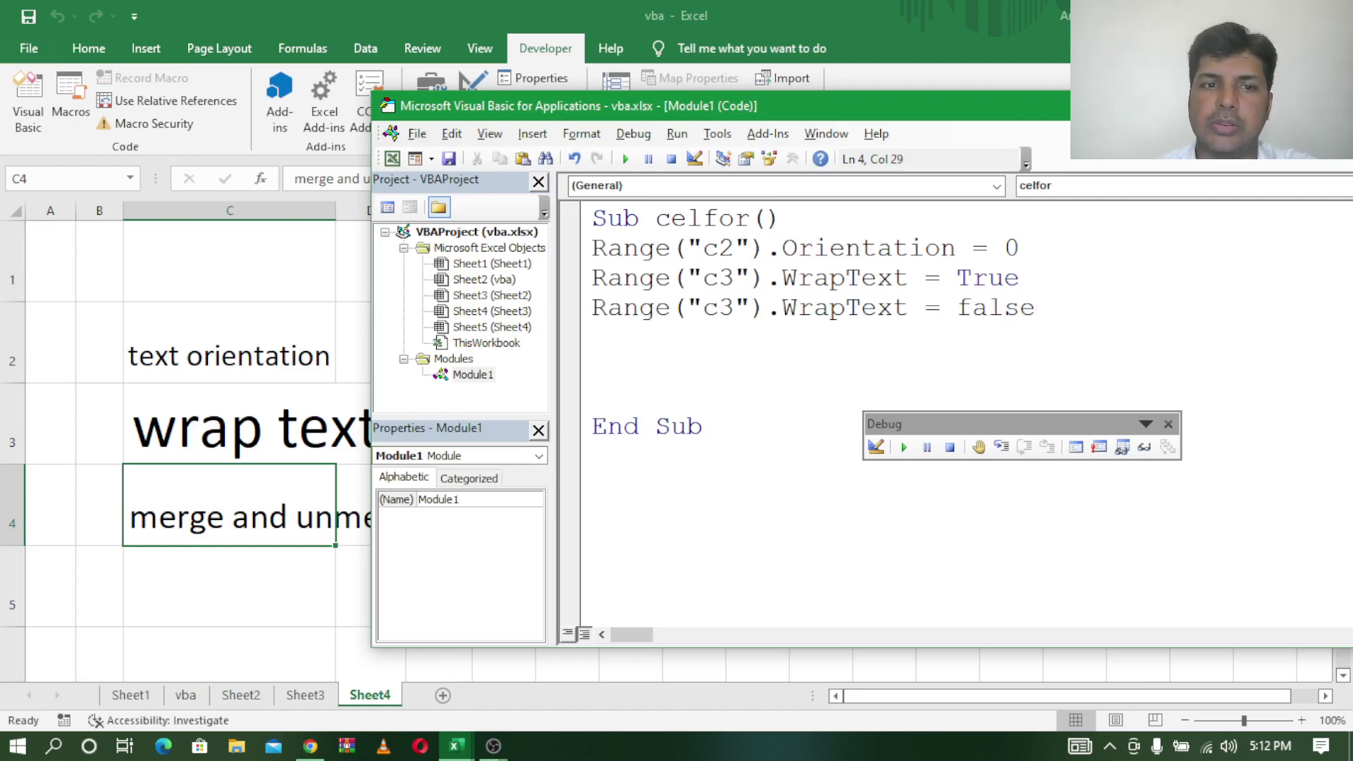
pyautogui.hotkey('ctrl', 'Home')
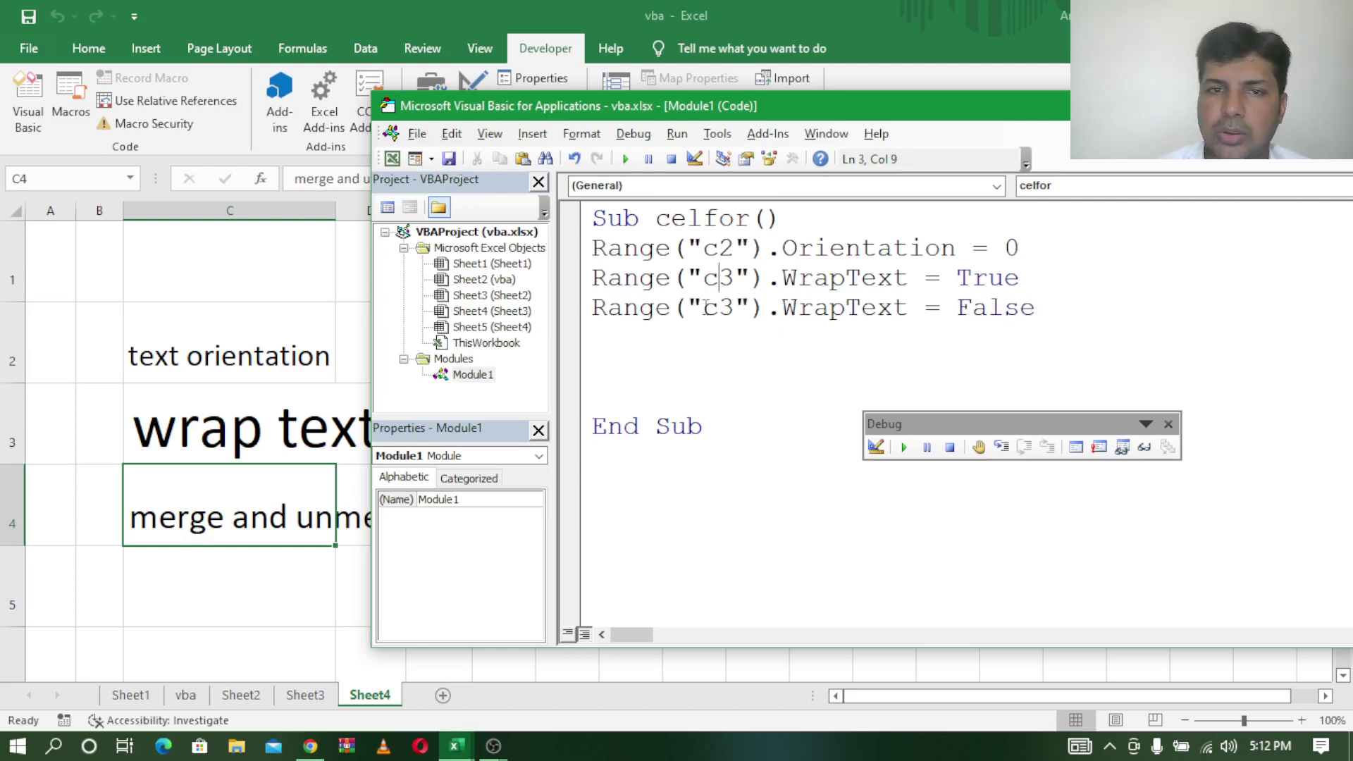
# Step through celfor so C3 wraps onto two lines, then unwraps, and reset the run.
pyautogui.click(1001, 448)
pyautogui.click(1002, 449)
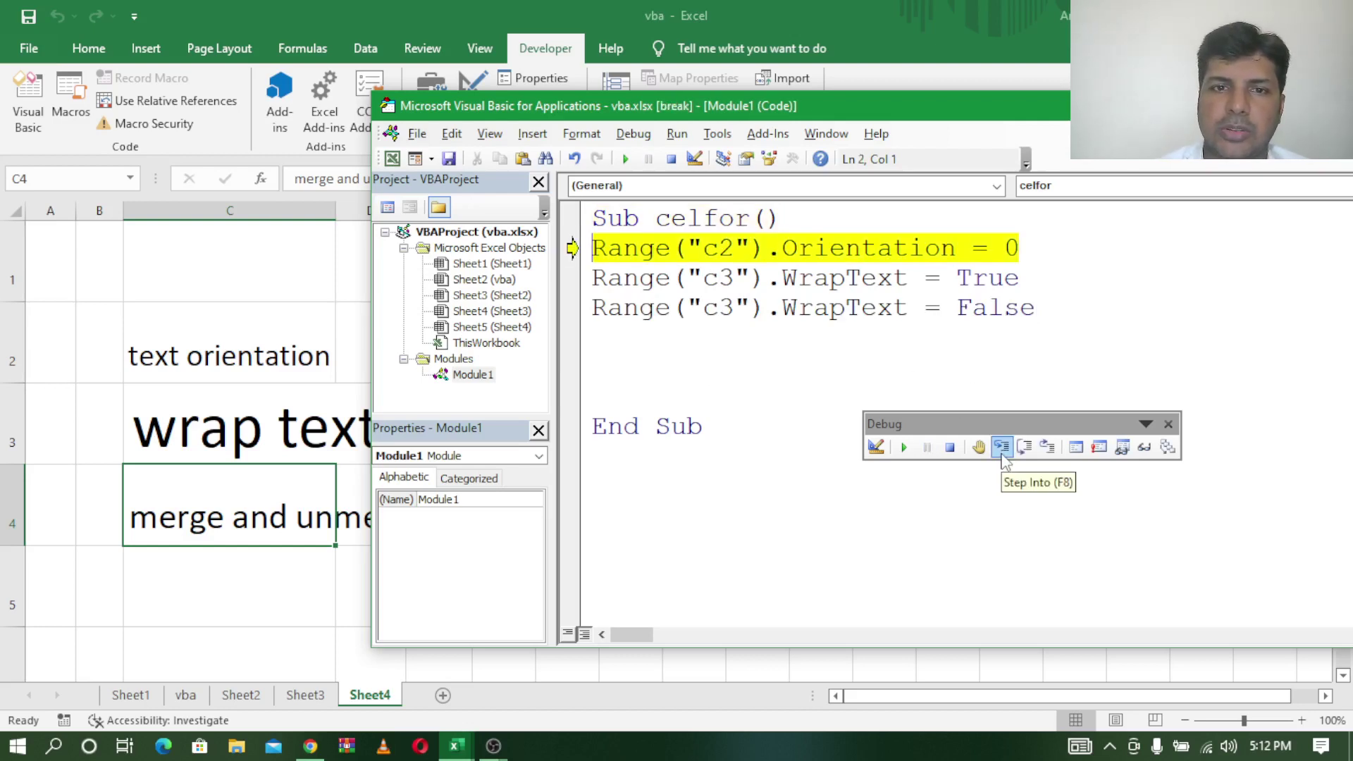
pyautogui.click(1002, 448)
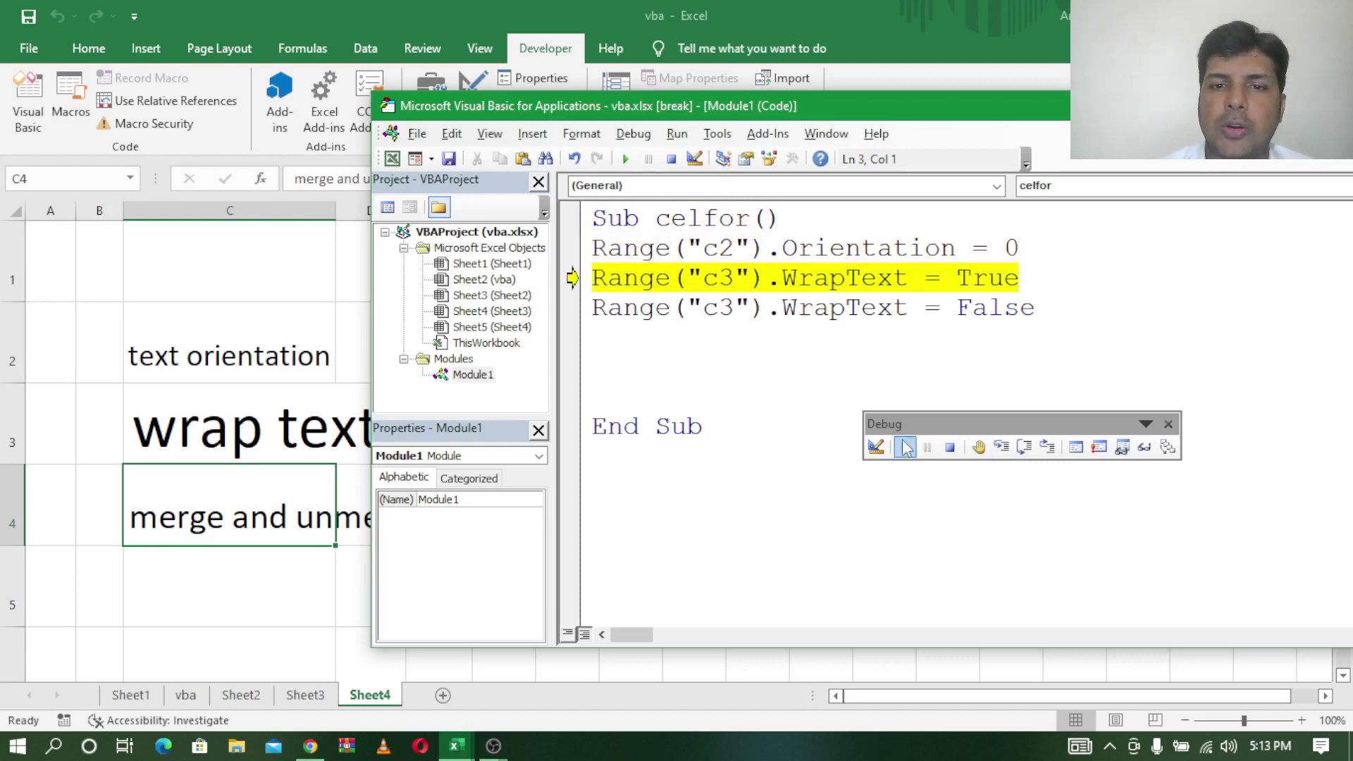
pyautogui.click(1001, 448)
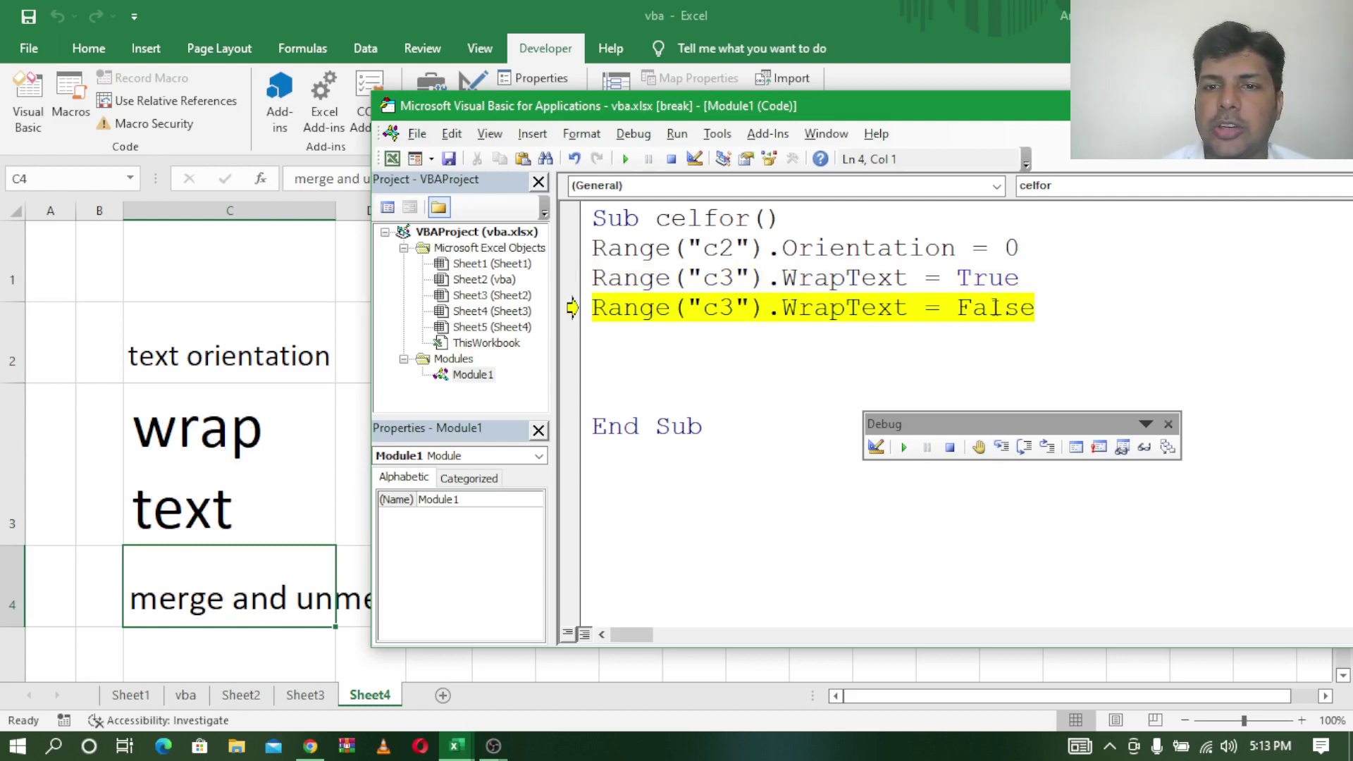
pyautogui.click(1002, 447)
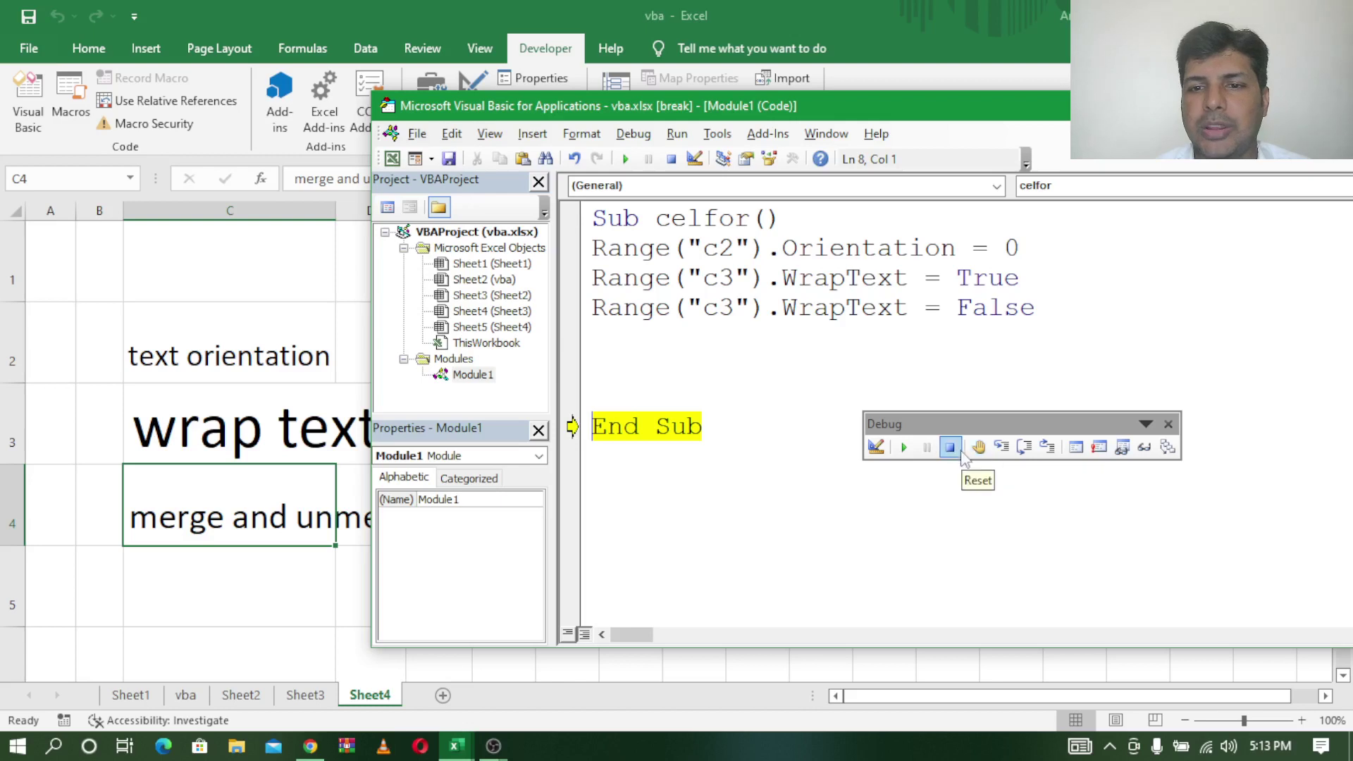
pyautogui.click(1001, 448)
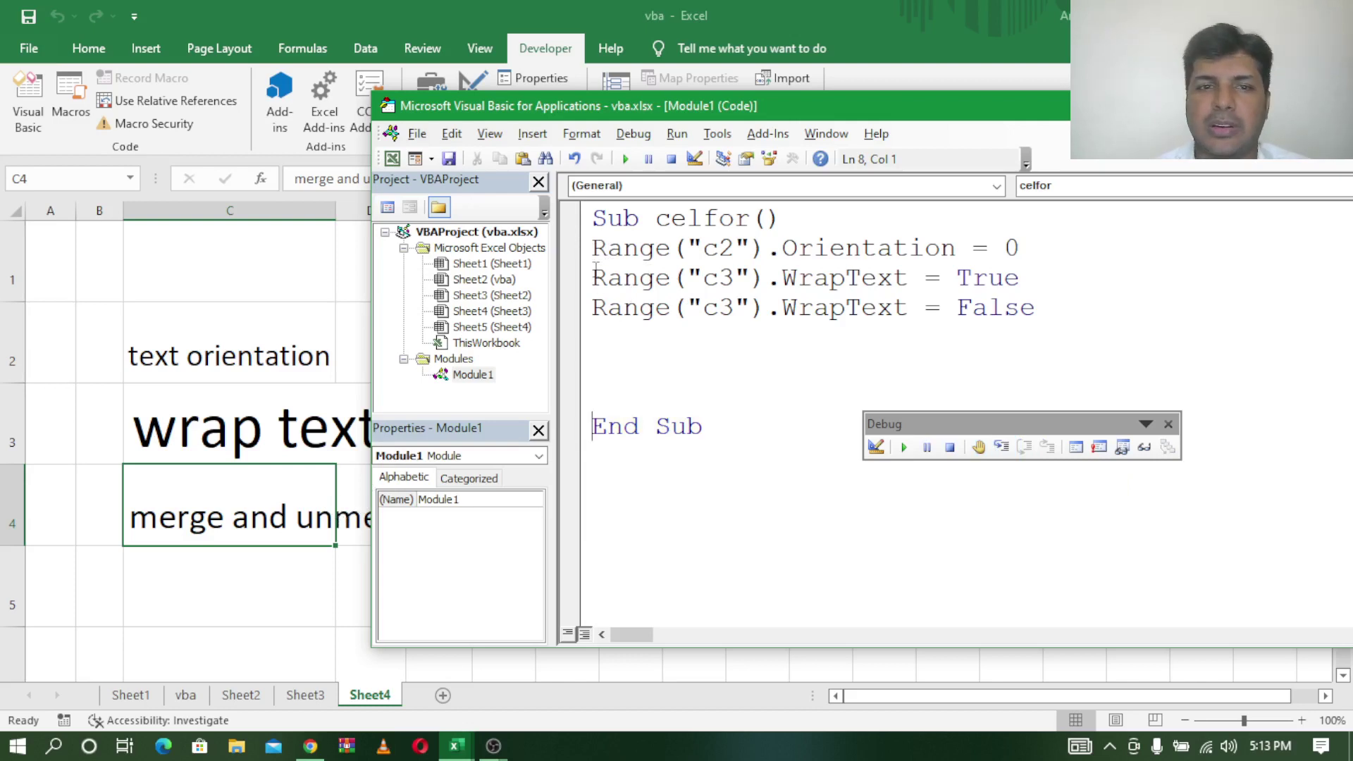
# Delete the orientation and wrap-on lines and change the remaining line's range to C4:E4.
pyautogui.moveTo(594, 247)
pyautogui.mouseDown()
pyautogui.moveTo(844, 308)
pyautogui.moveTo(1019, 279)
pyautogui.mouseUp()
pyautogui.press('Delete')
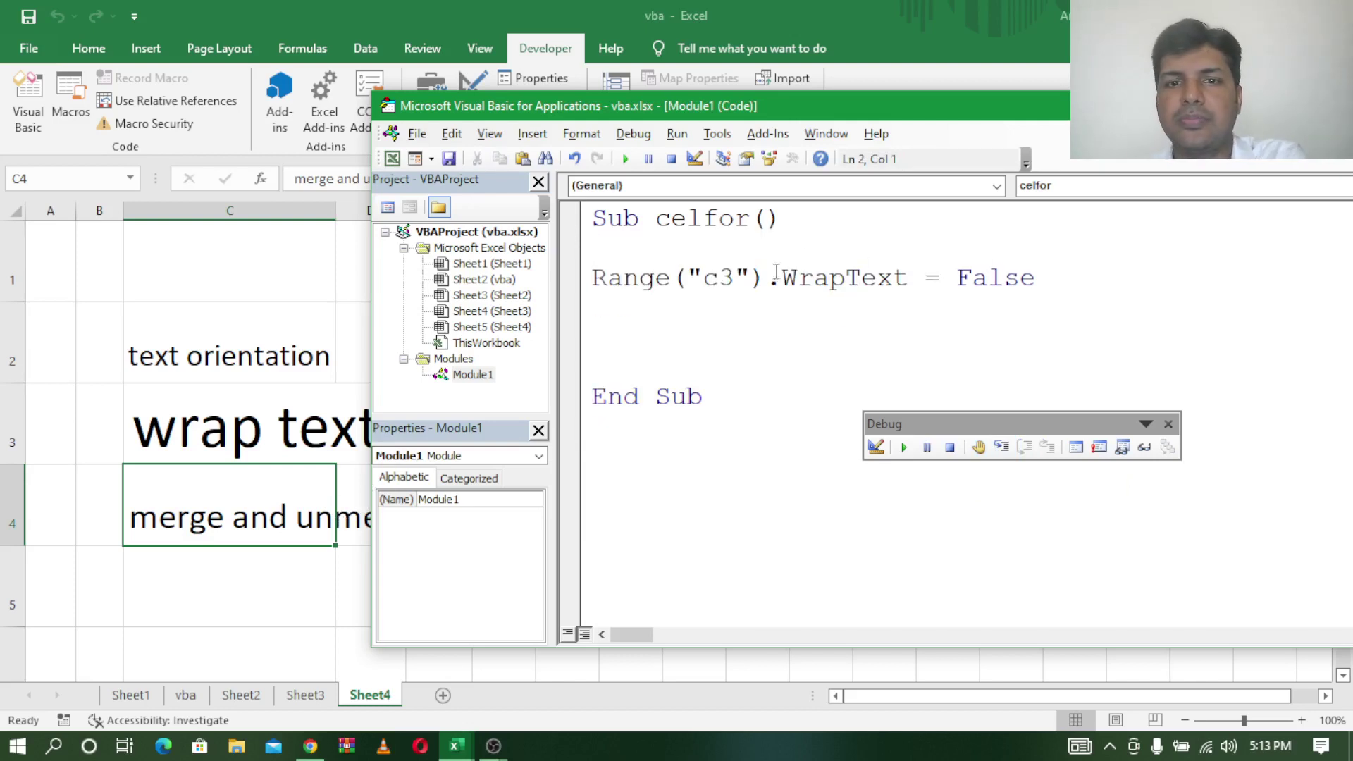
pyautogui.click(776, 277)
pyautogui.press('Delete')
pyautogui.press('Delete')
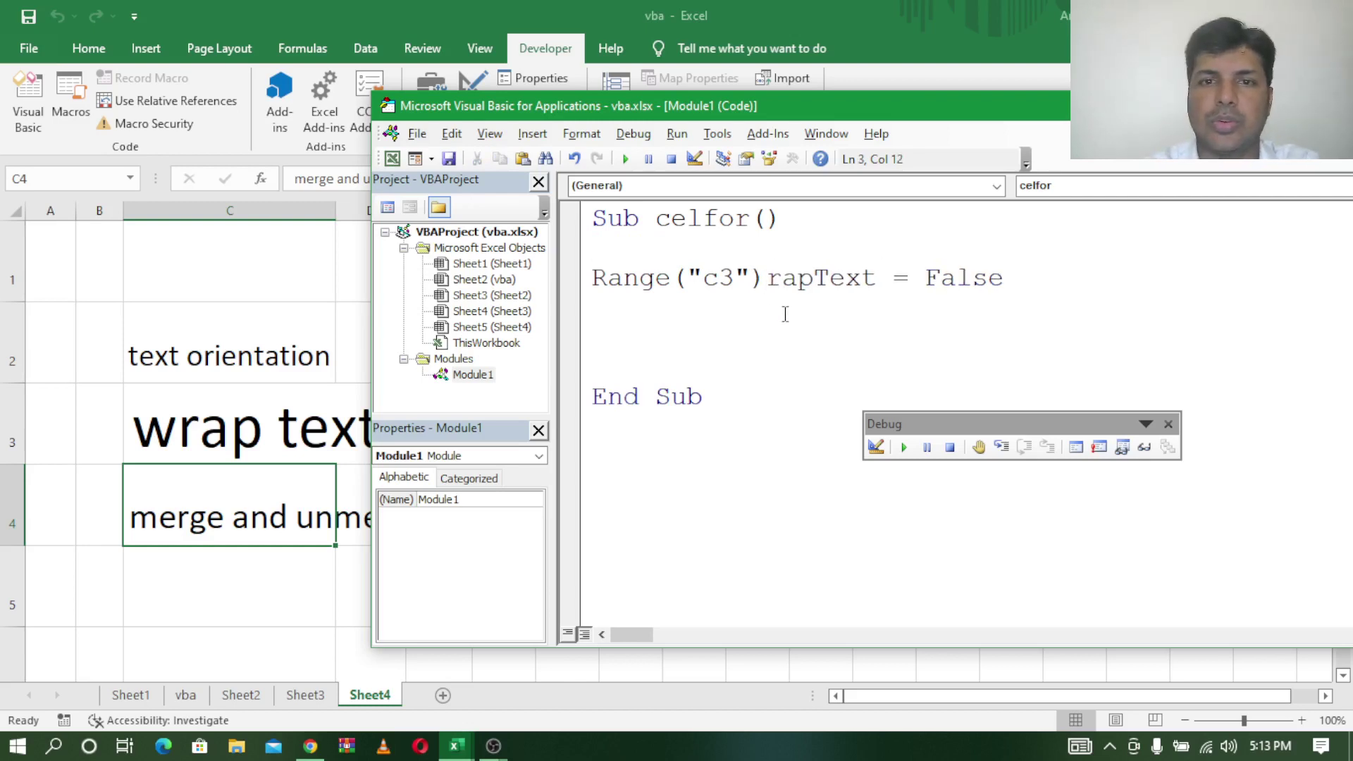
pyautogui.press('Delete')
pyautogui.press('Delete')
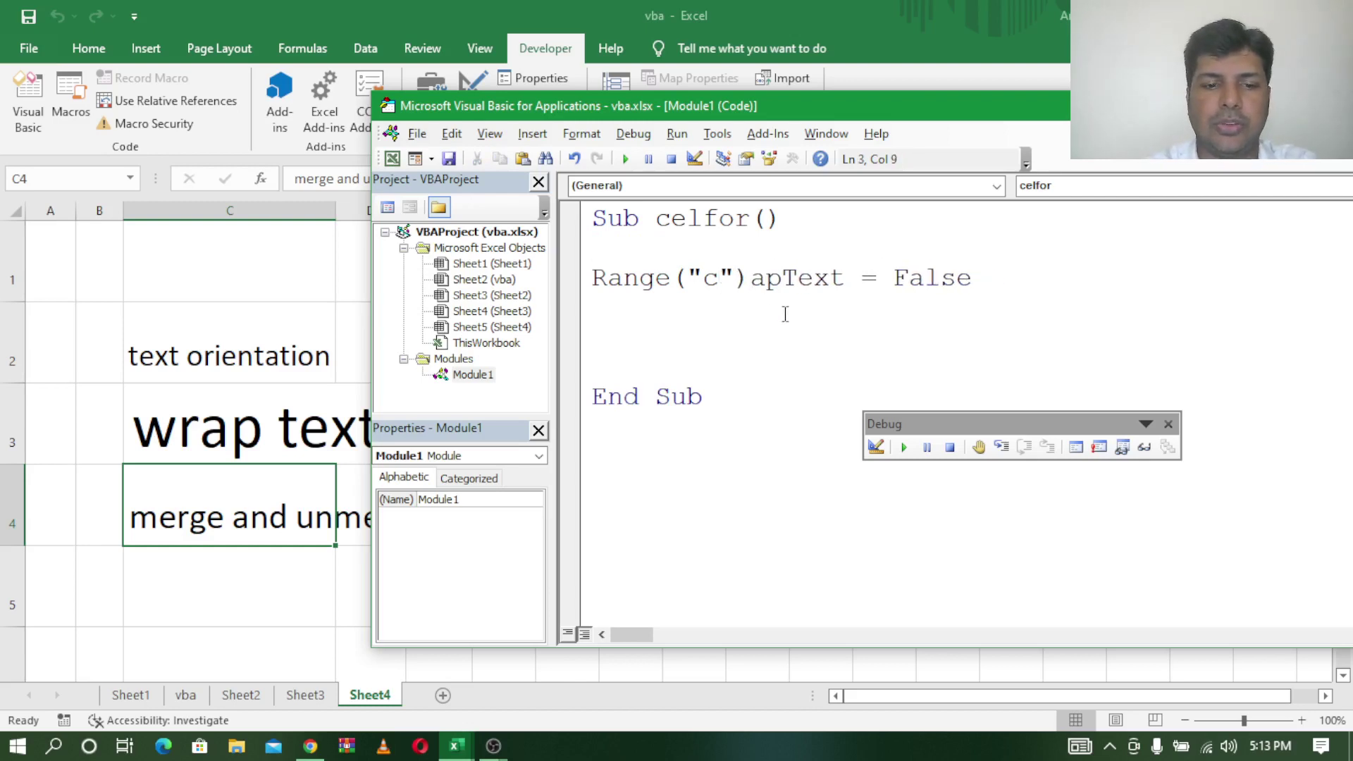
pyautogui.write('4:')
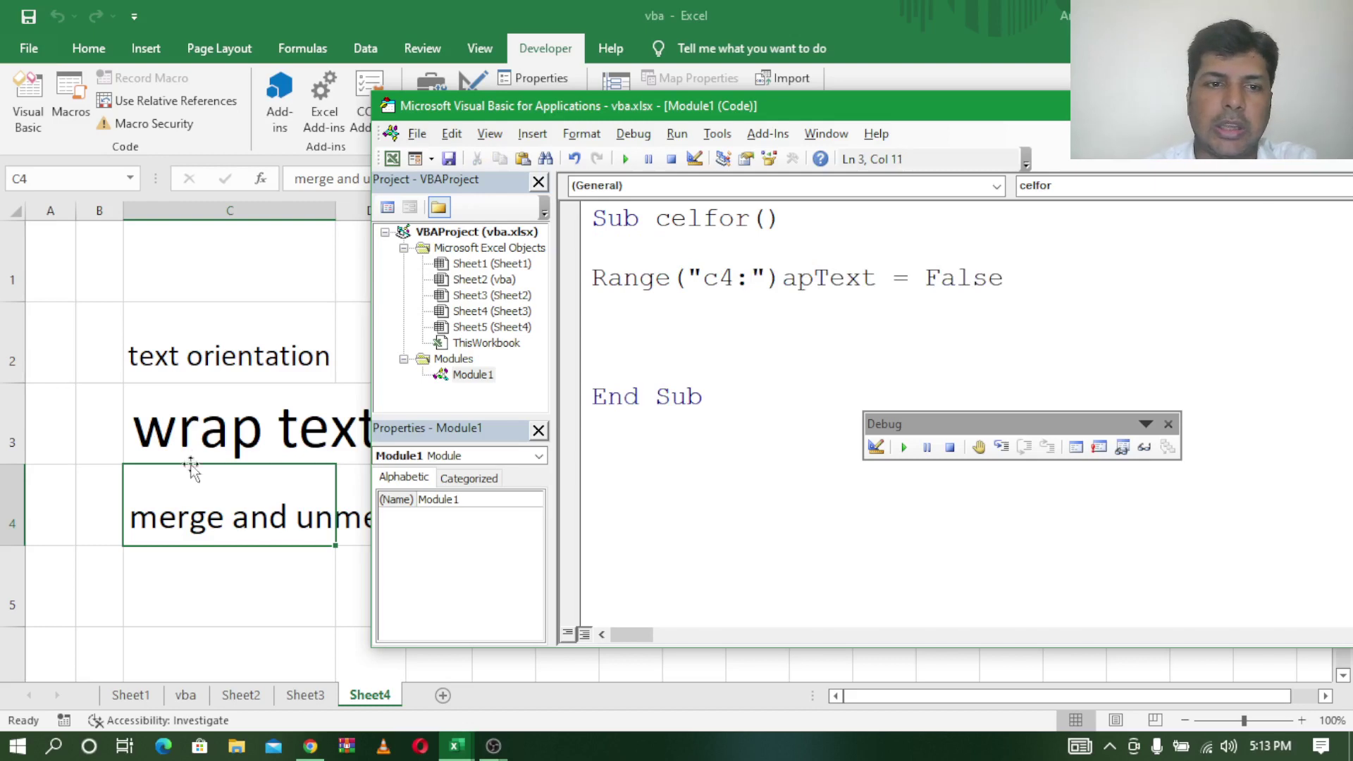
pyautogui.hotkey('alt', 'F11')
pyautogui.moveTo(213, 478); pyautogui.dragTo(423, 515)
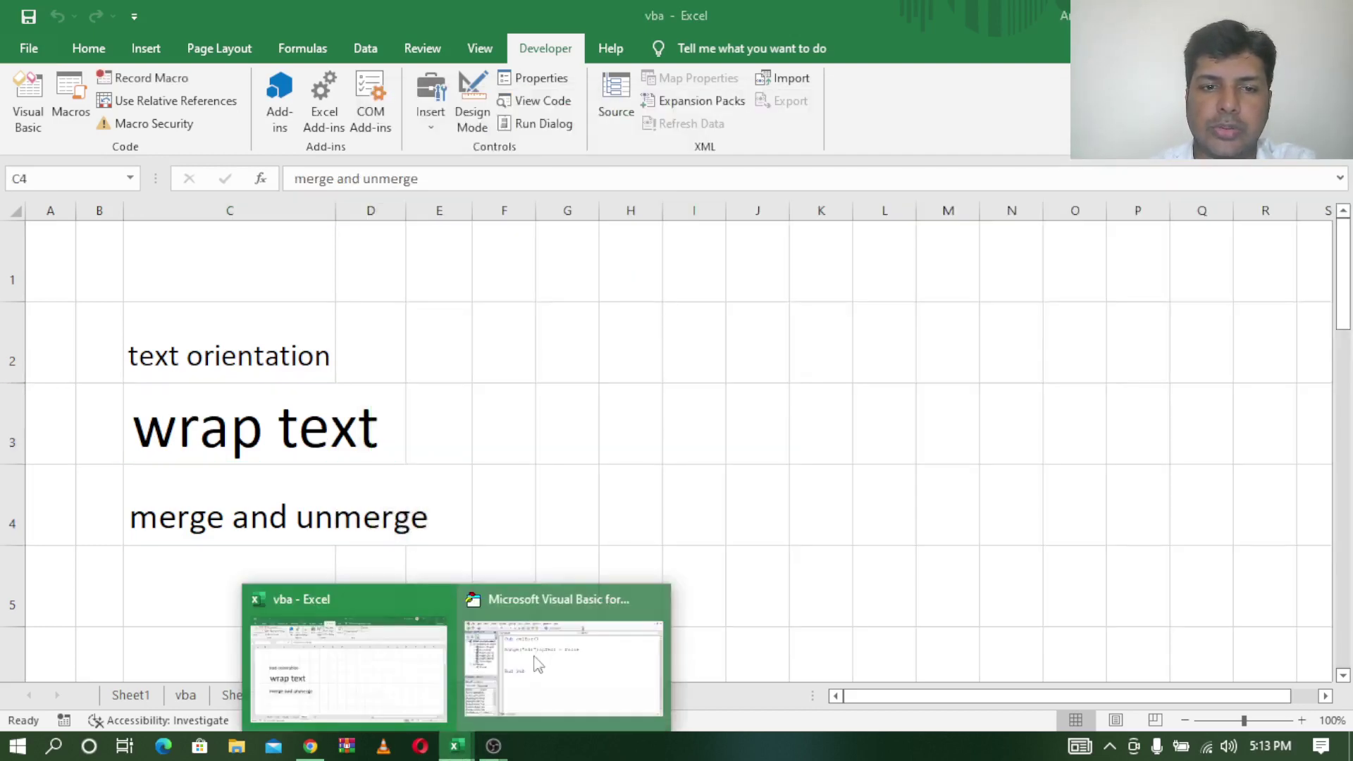
pyautogui.click(543, 655)
pyautogui.write('e("c4:e")apText = False')
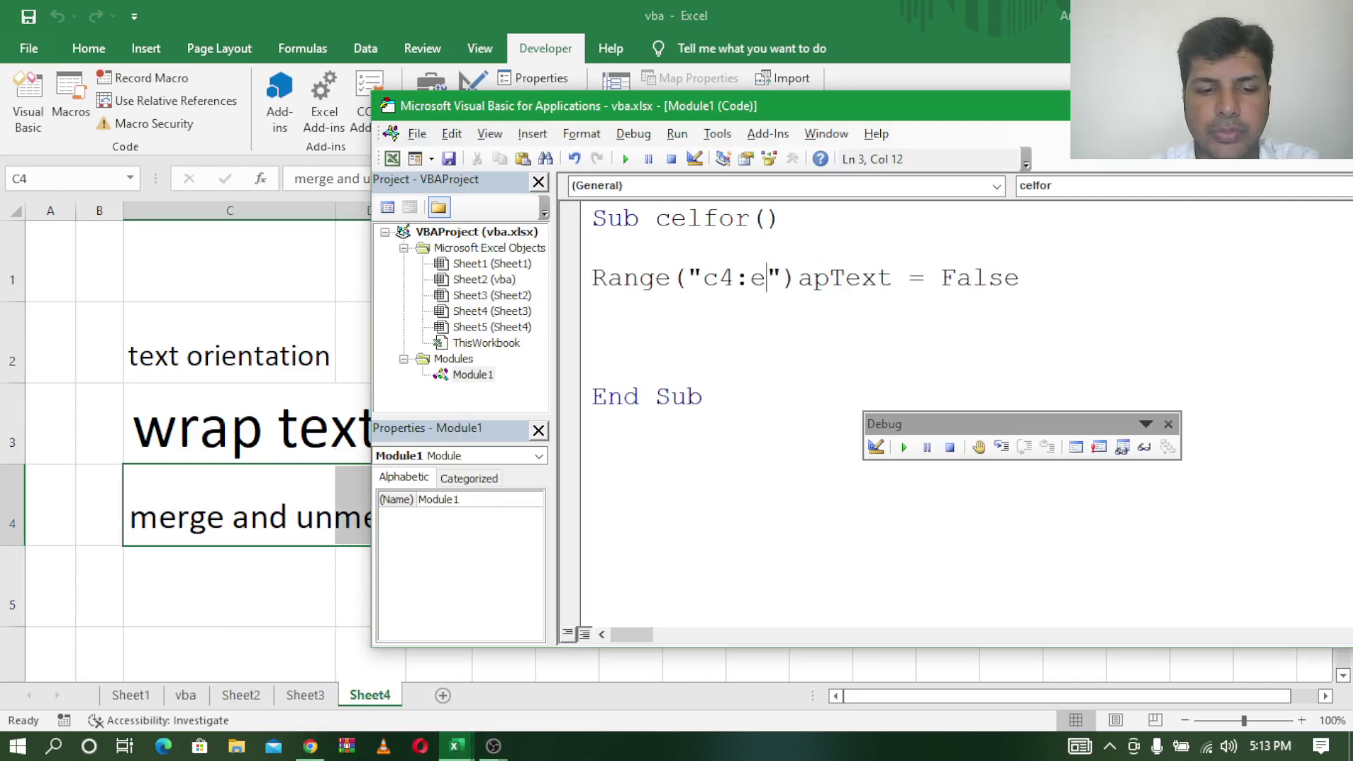
pyautogui.write('4')
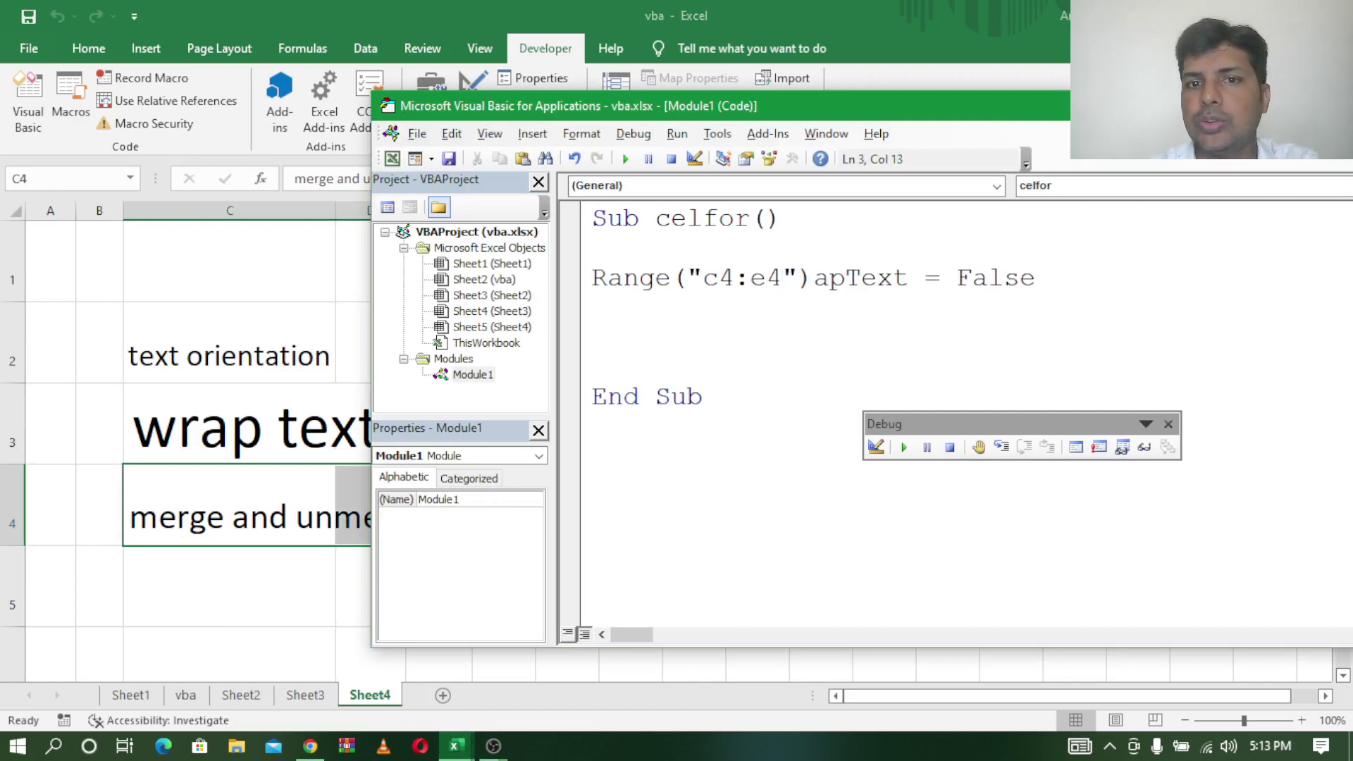
# Replace the WrapText property with .Merge to finish Range("c4:e4").Merge.
pyautogui.press('Delete')
pyautogui.press('Delete')
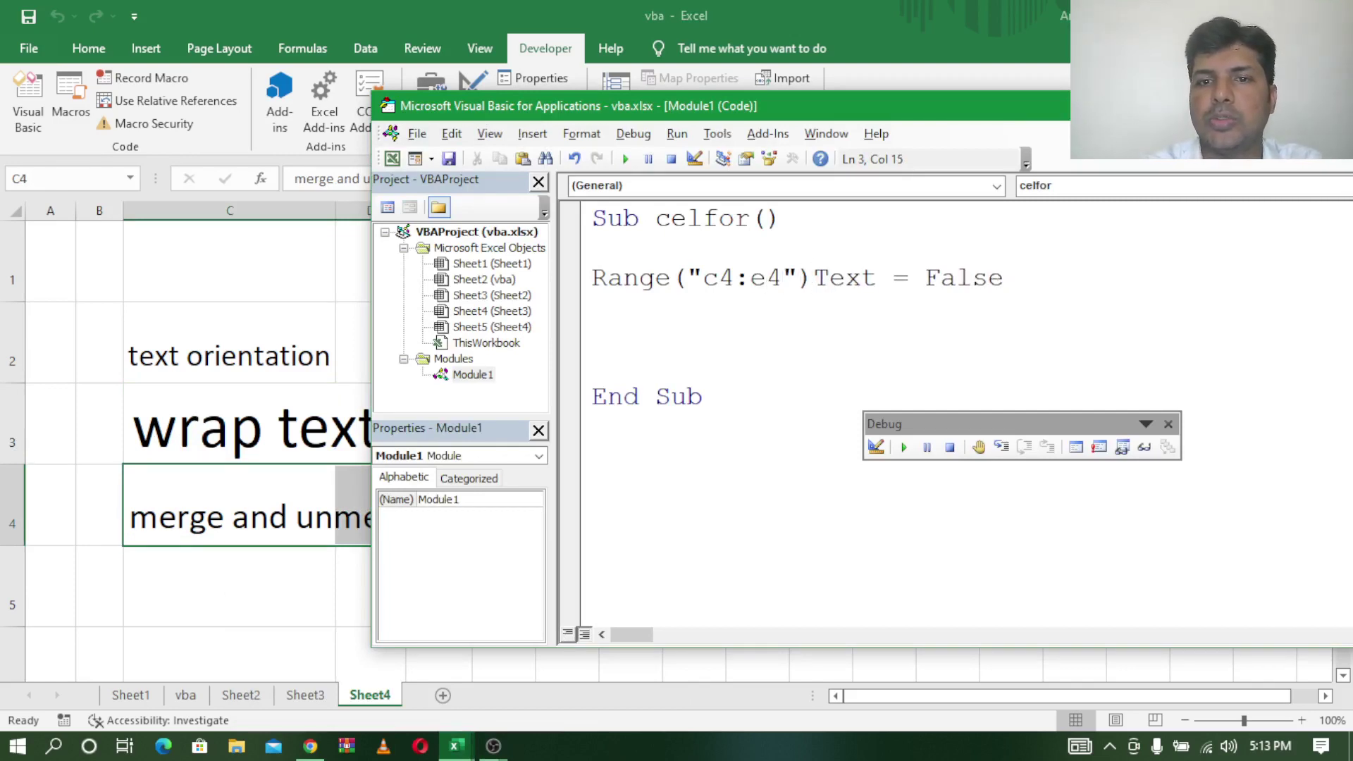
pyautogui.press('Delete')
pyautogui.press('Delete')
pyautogui.press('Delete')
pyautogui.press('Delete')
pyautogui.press('Delete')
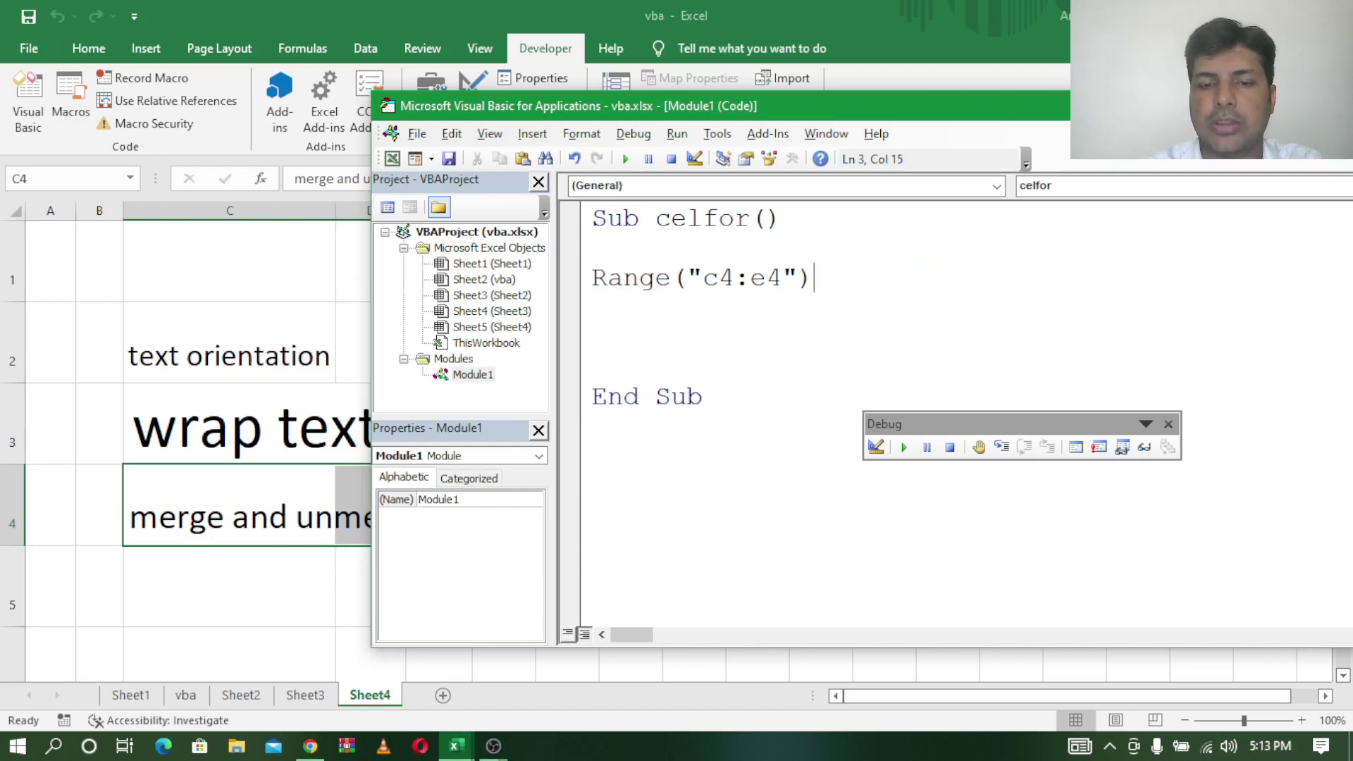
pyautogui.write('.m')
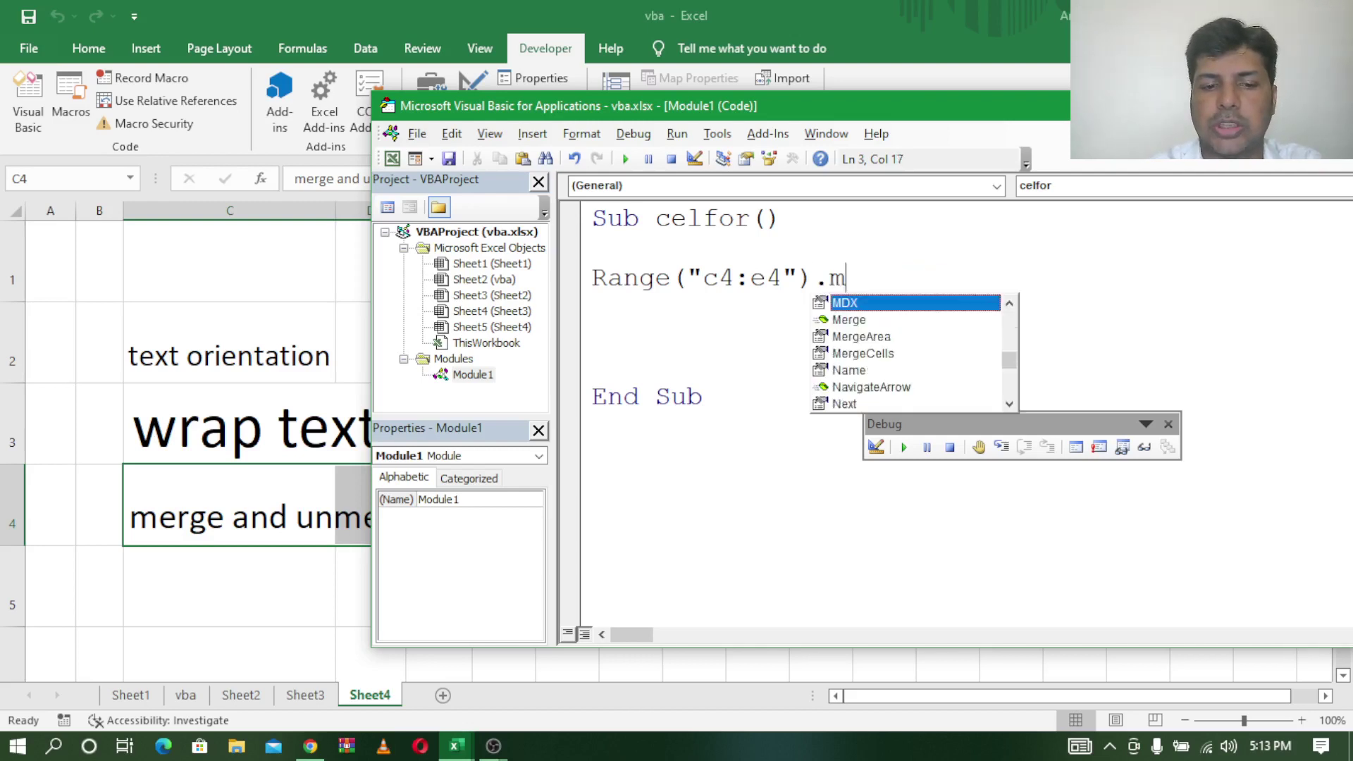
pyautogui.write('e')
pyautogui.press('Tab')
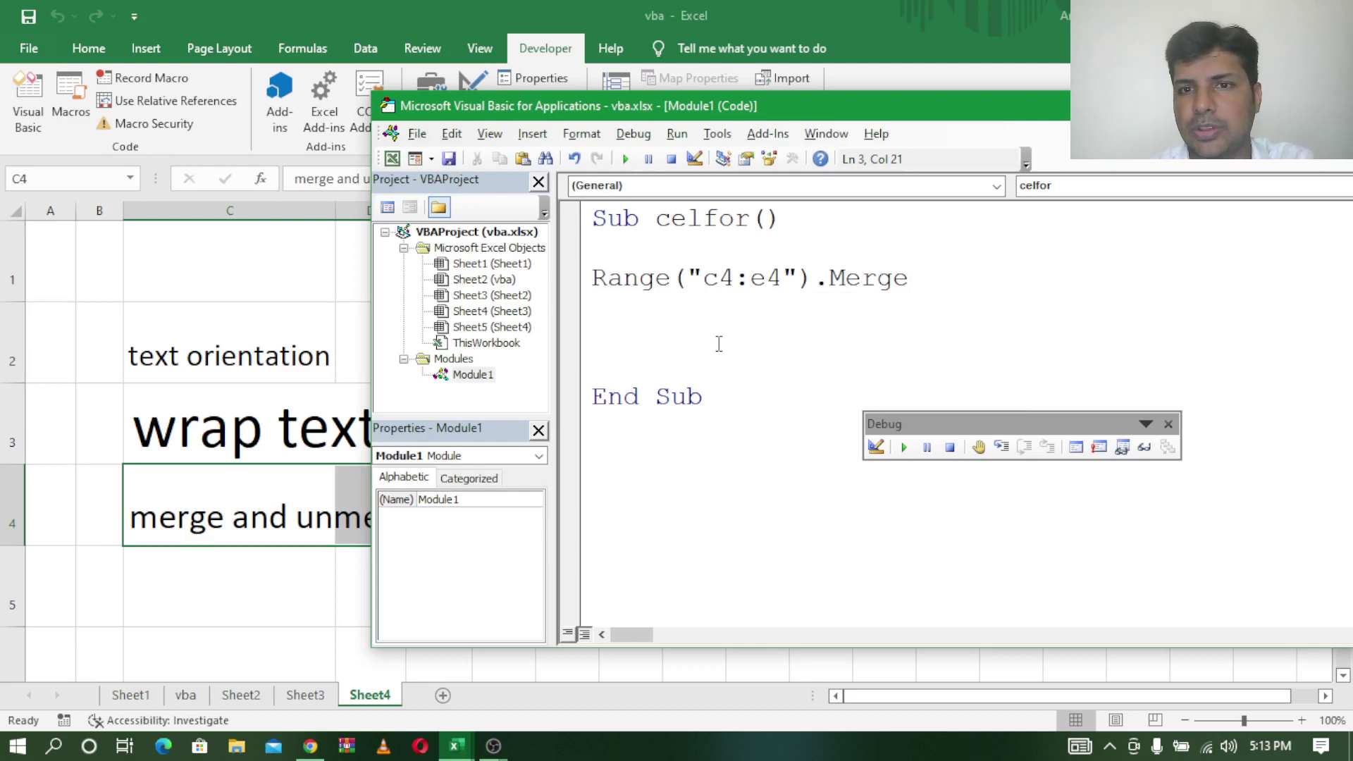
pyautogui.press('Return')
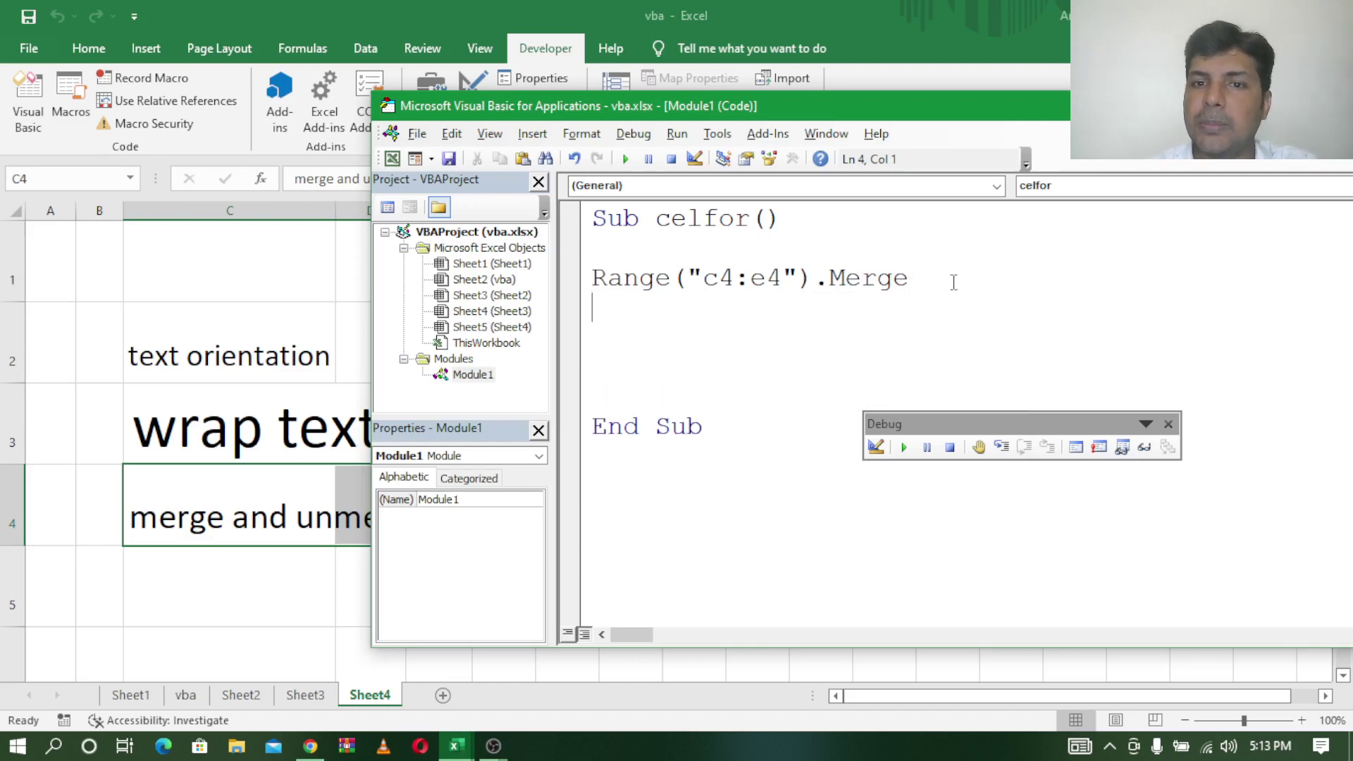
# Duplicate the Range("c4:e4").Merge line below and change it to UnMerge.
pyautogui.moveTo(954, 282); pyautogui.dragTo(594, 280)
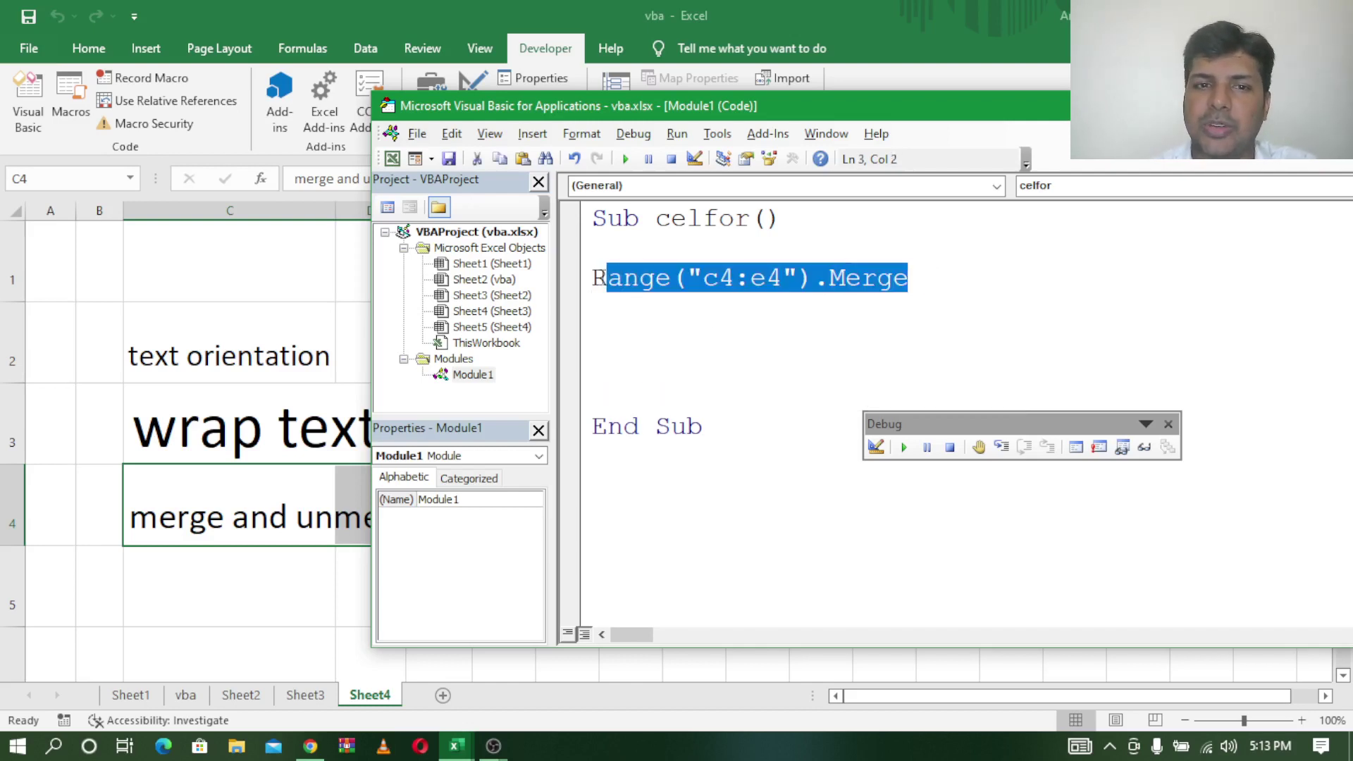
pyautogui.hotkey('ctrl', 'c')
pyautogui.click(600, 337)
pyautogui.hotkey('ctrl', 'v')
pyautogui.click(832, 337)
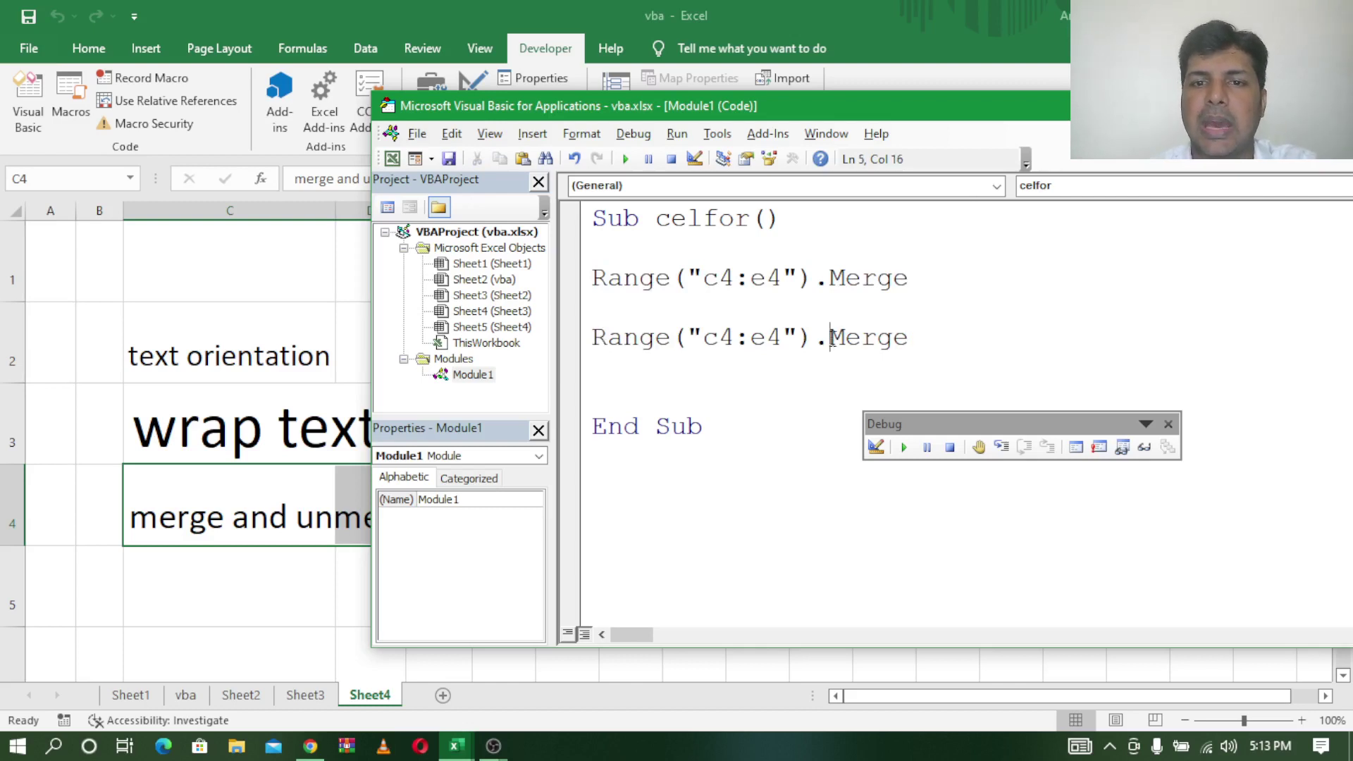
pyautogui.press('Delete')
pyautogui.press('Delete')
pyautogui.press('Delete')
pyautogui.press('Delete')
pyautogui.press('Delete')
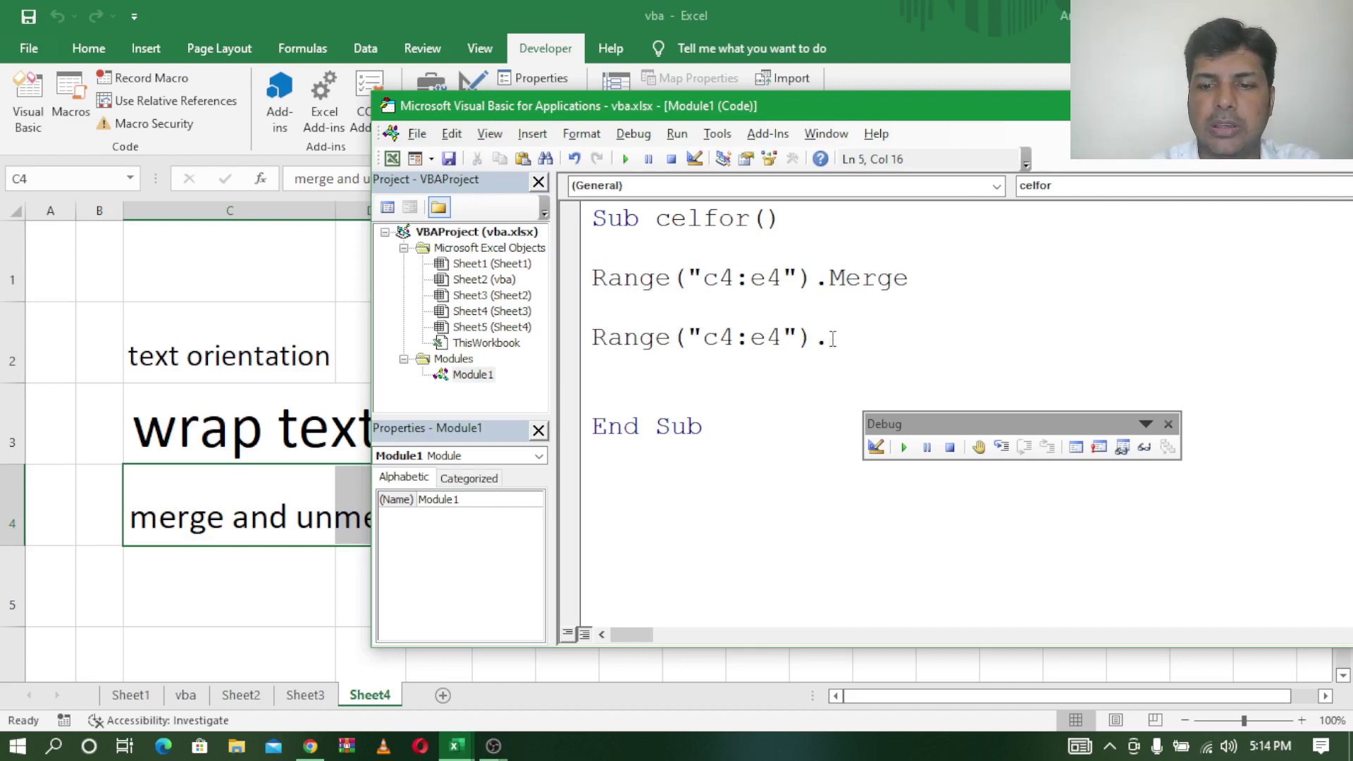
pyautogui.write('.')
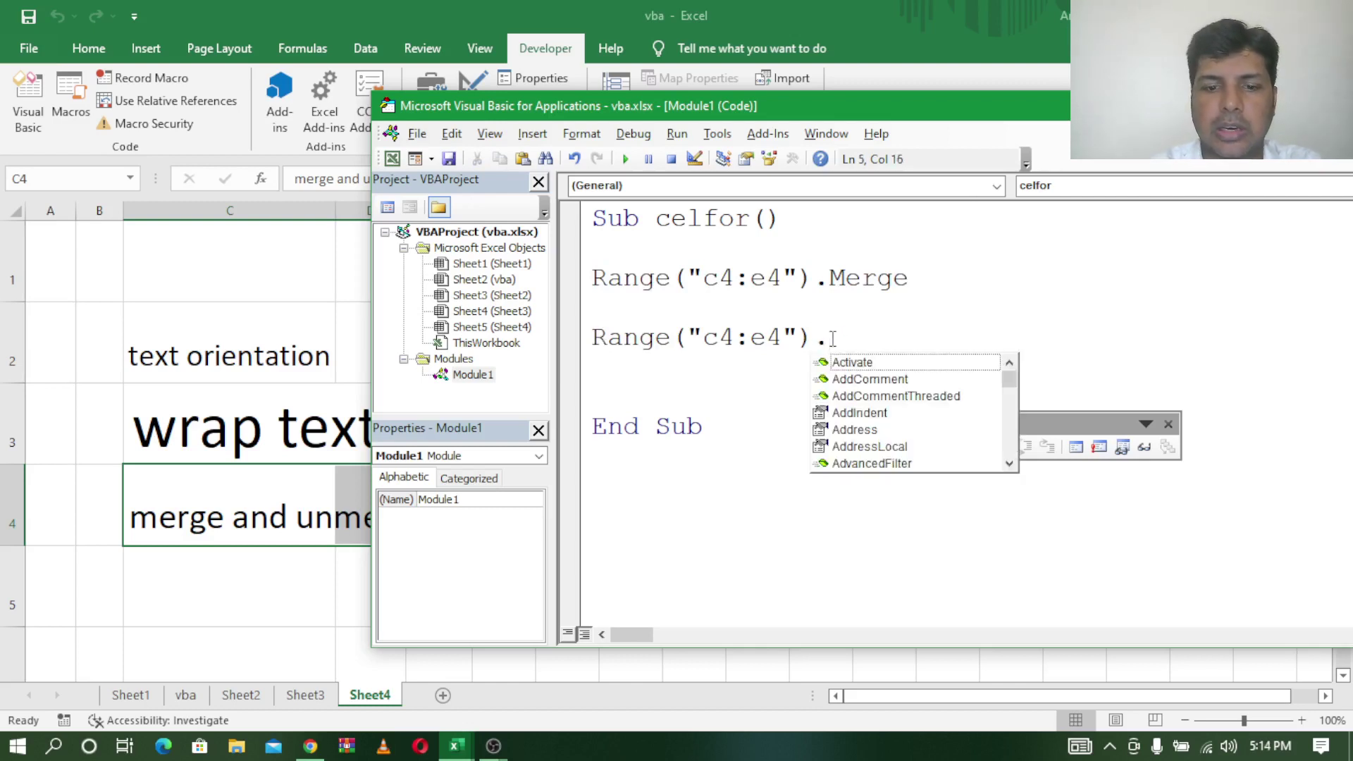
pyautogui.write('un')
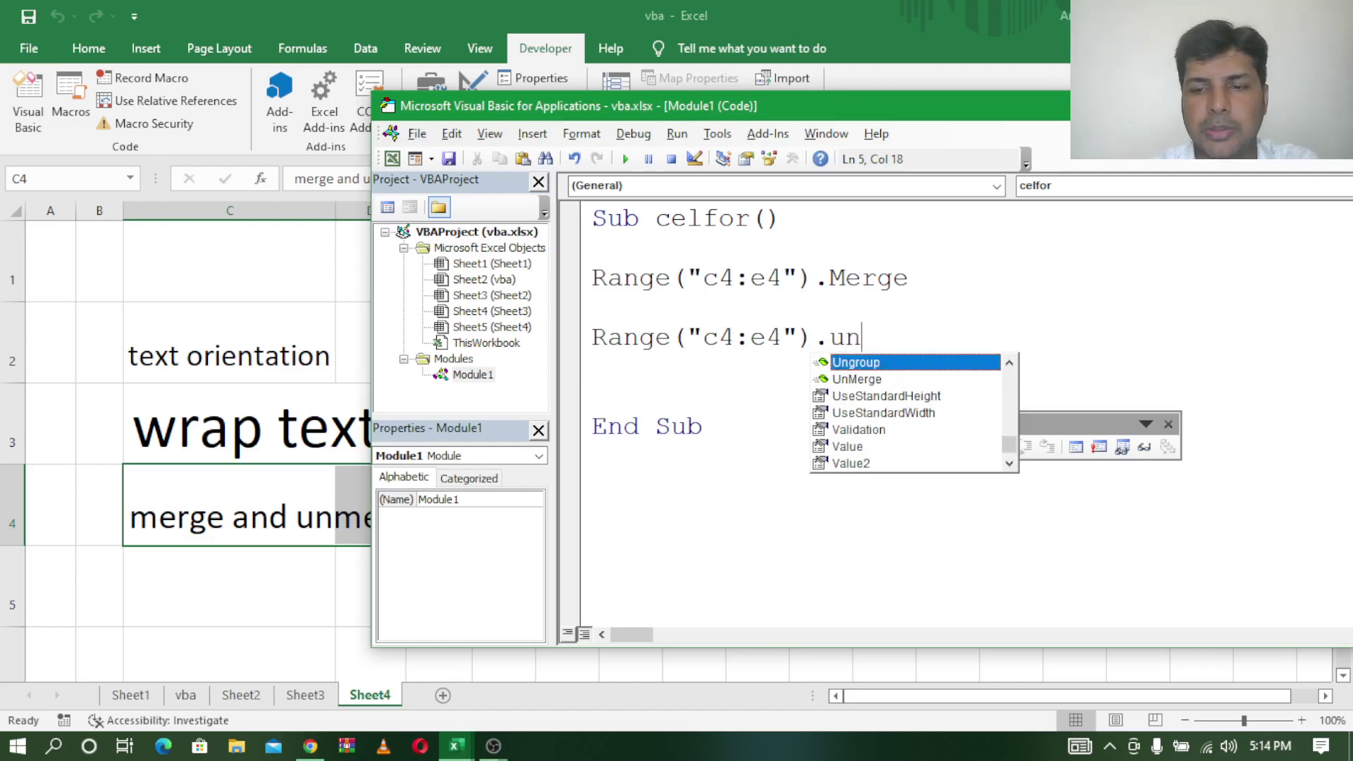
pyautogui.press('Down')
pyautogui.press('Tab')
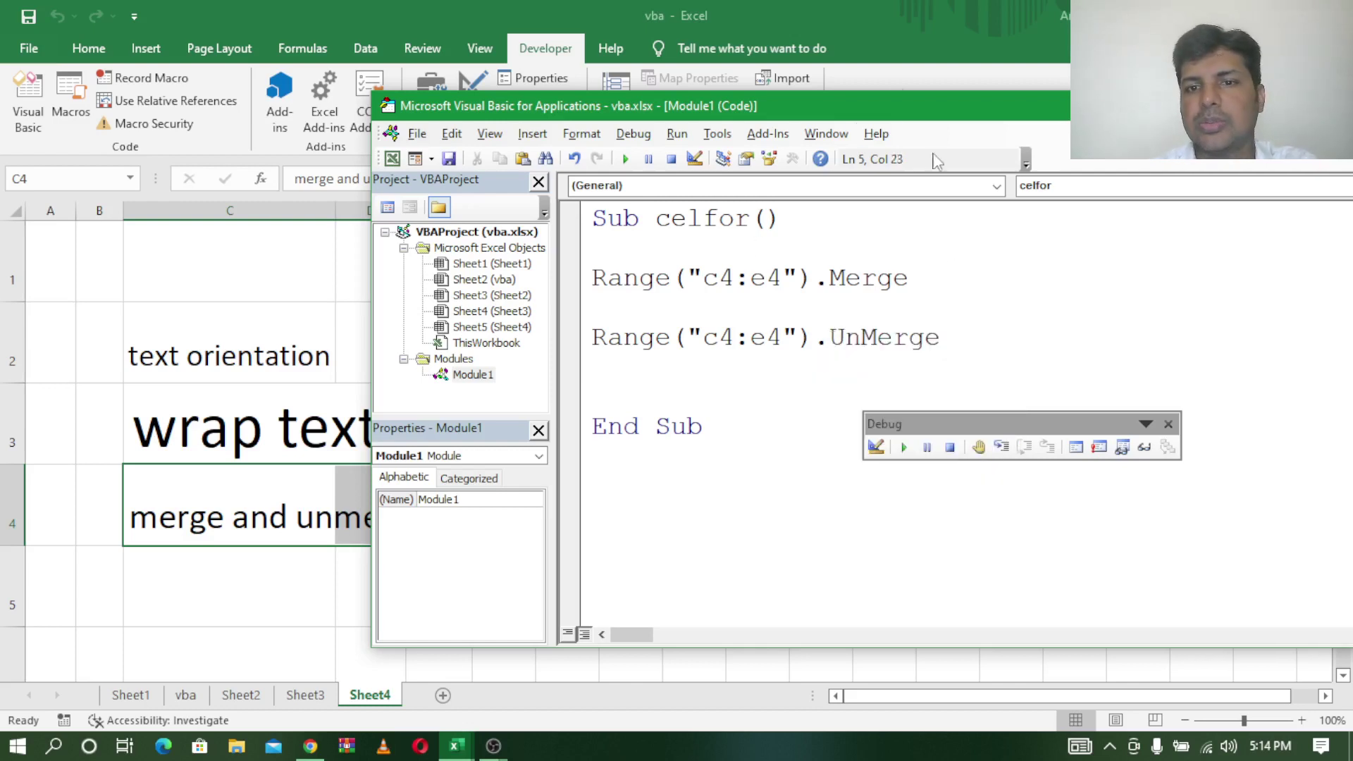
# Begin stepping through the celfor macro with F8 up to the Merge statement.
pyautogui.click(593, 219)
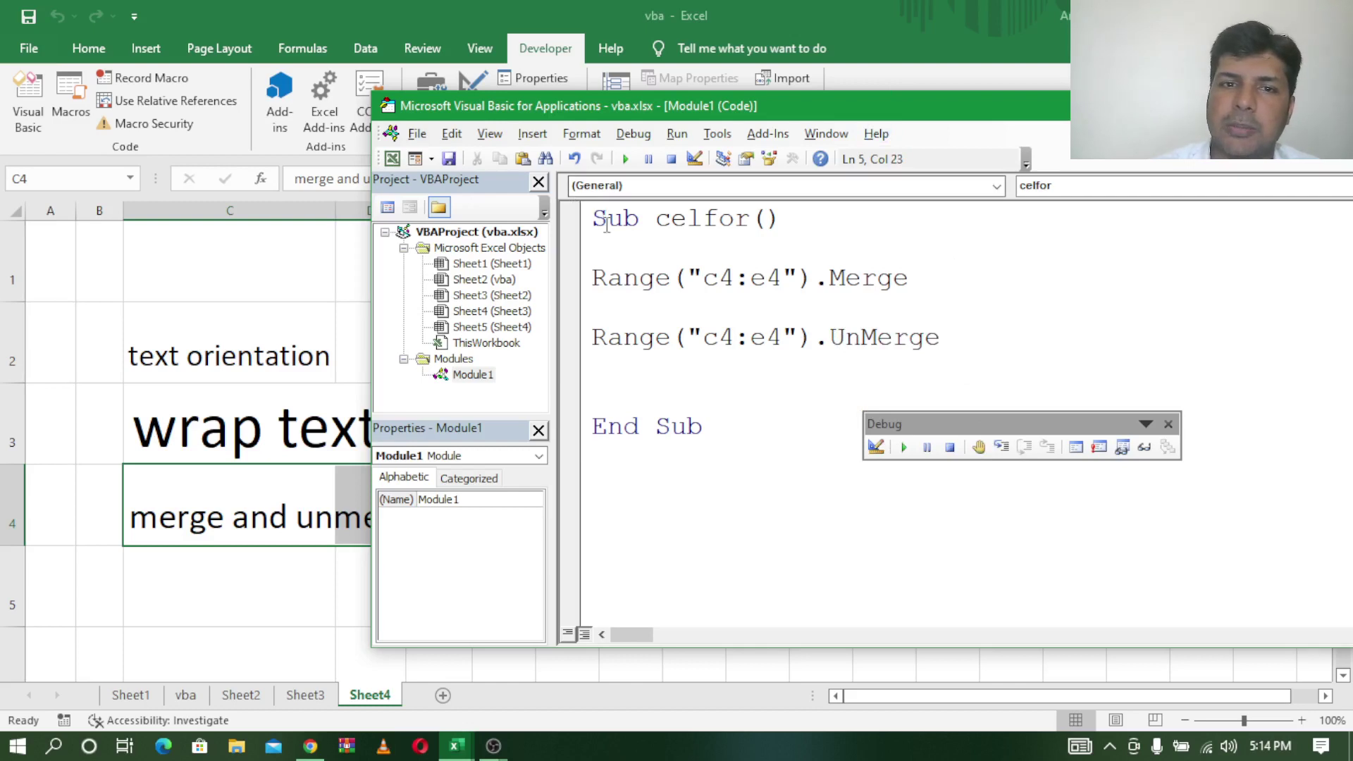
pyautogui.click(1002, 446)
pyautogui.click(1002, 446)
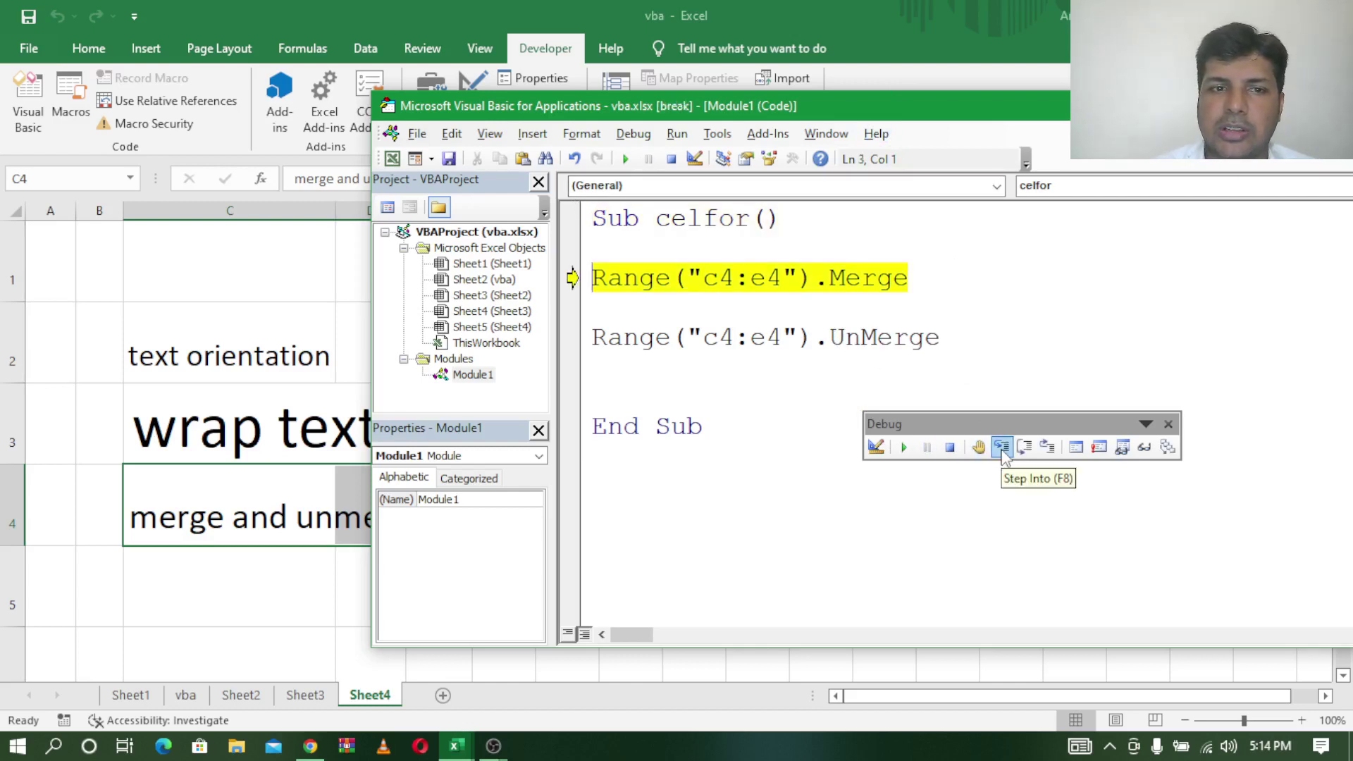
# Move the code window aside and confirm C4, D4 and E4 are still separate cells.
pyautogui.moveTo(486, 111); pyautogui.dragTo(584, 117)
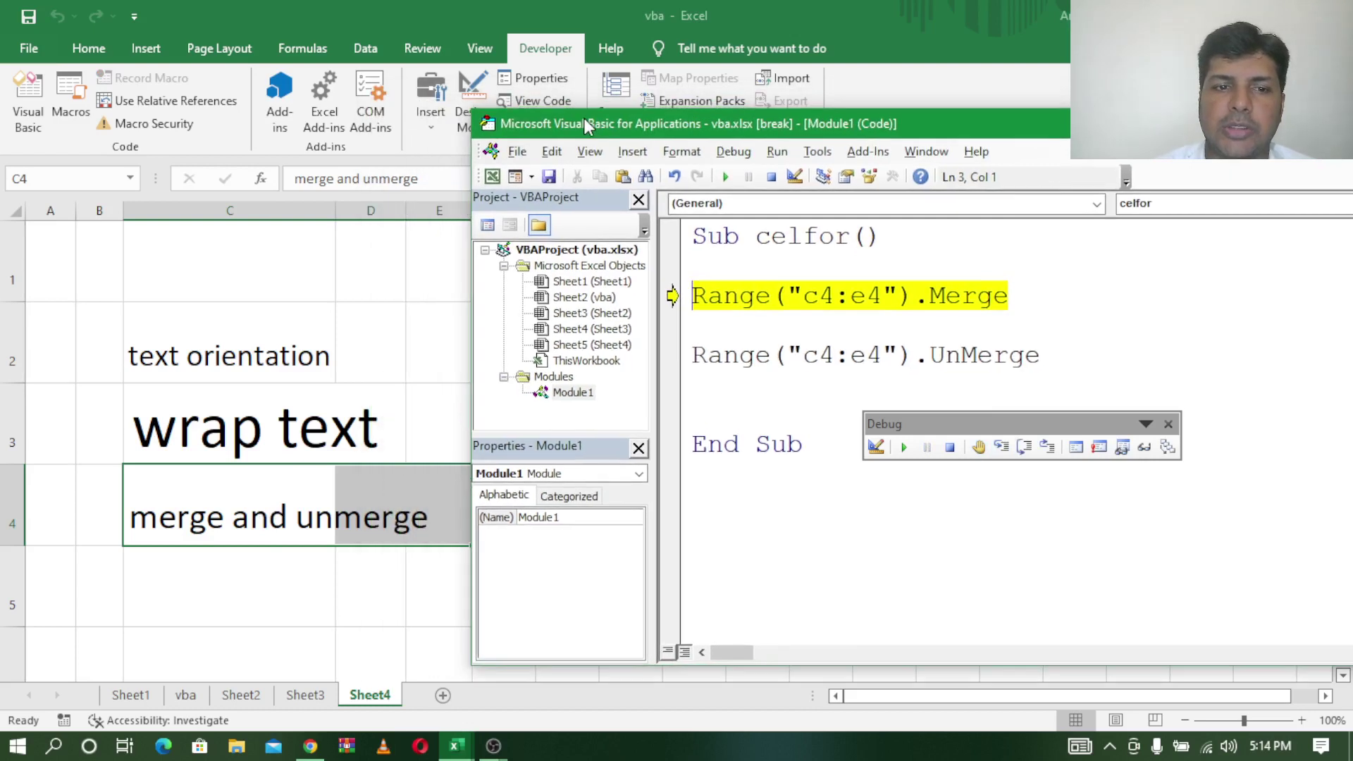
pyautogui.click(254, 432)
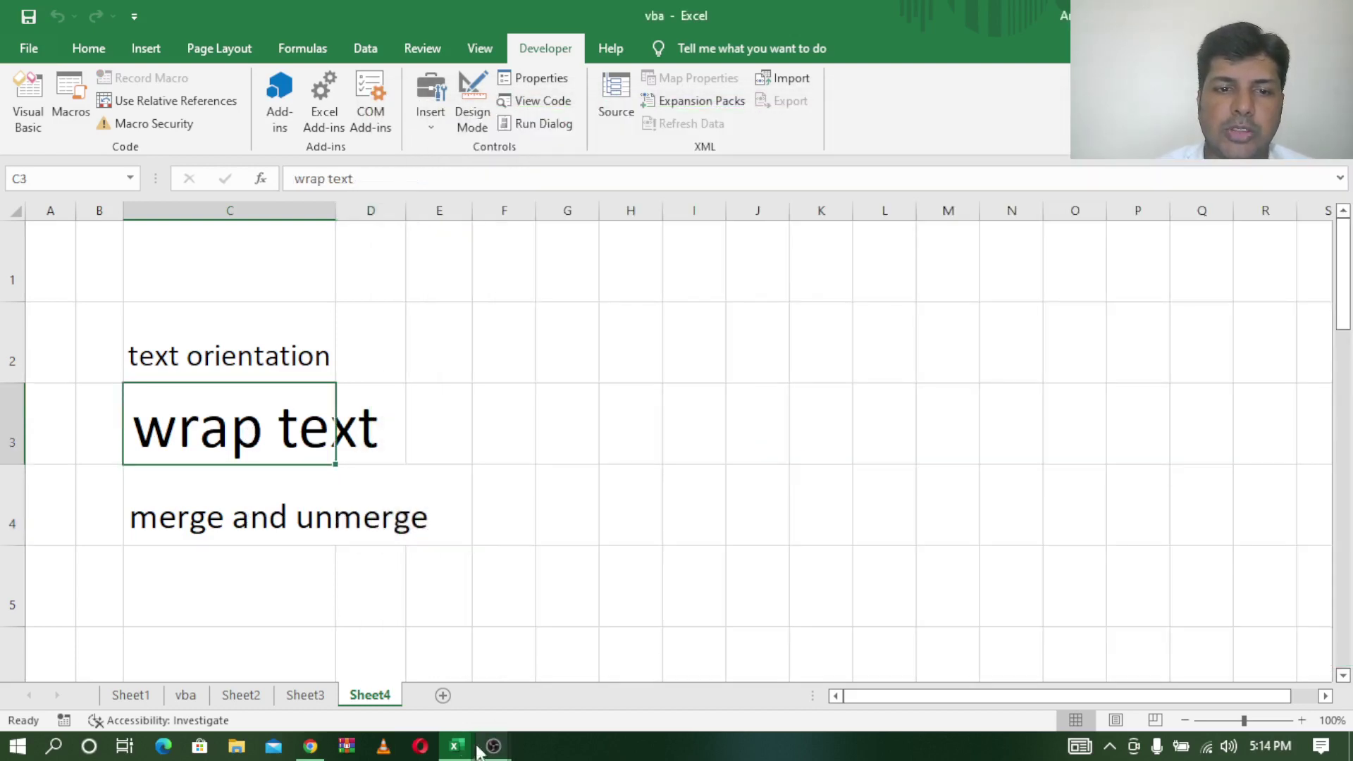
pyautogui.click(332, 510)
pyautogui.click(370, 501)
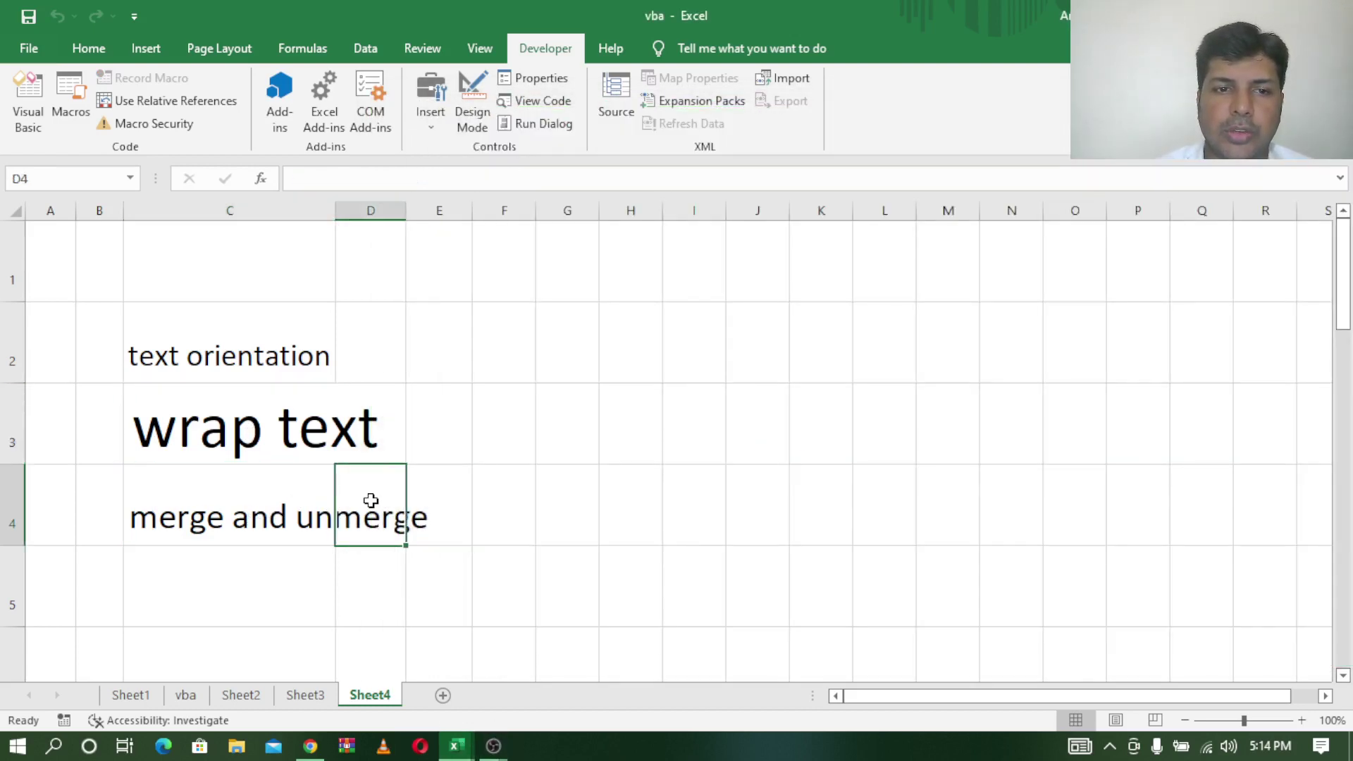
pyautogui.click(434, 495)
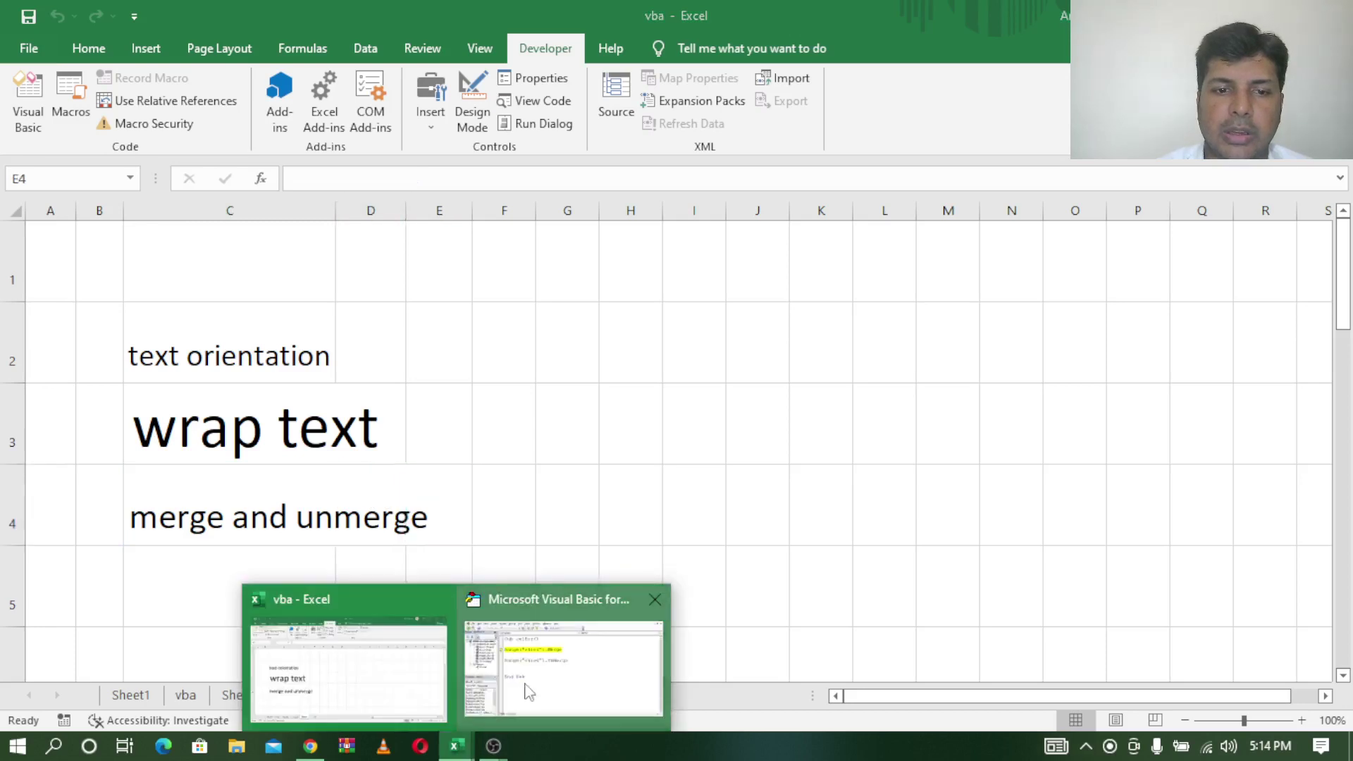
# Run the Merge line and confirm C4:E4 is now one merged cell.
pyautogui.click(554, 652)
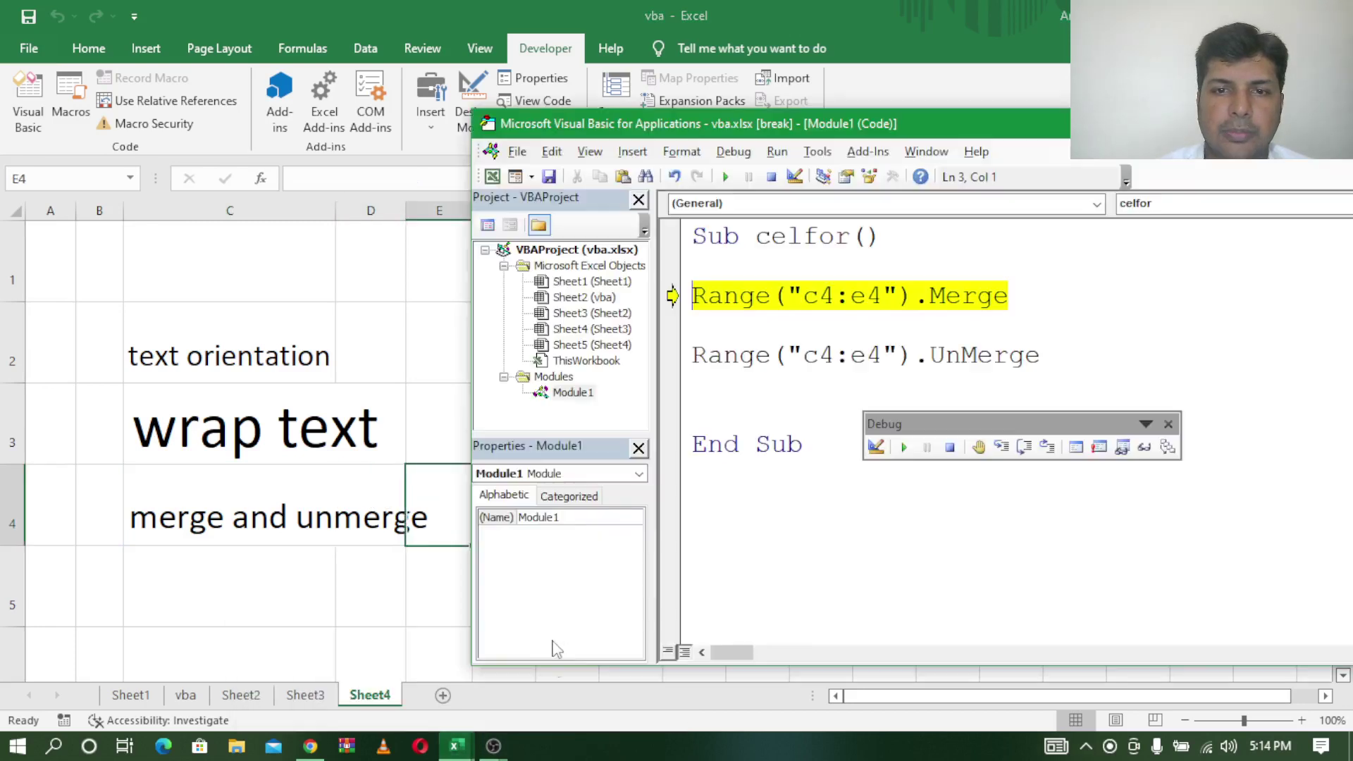
pyautogui.click(1024, 446)
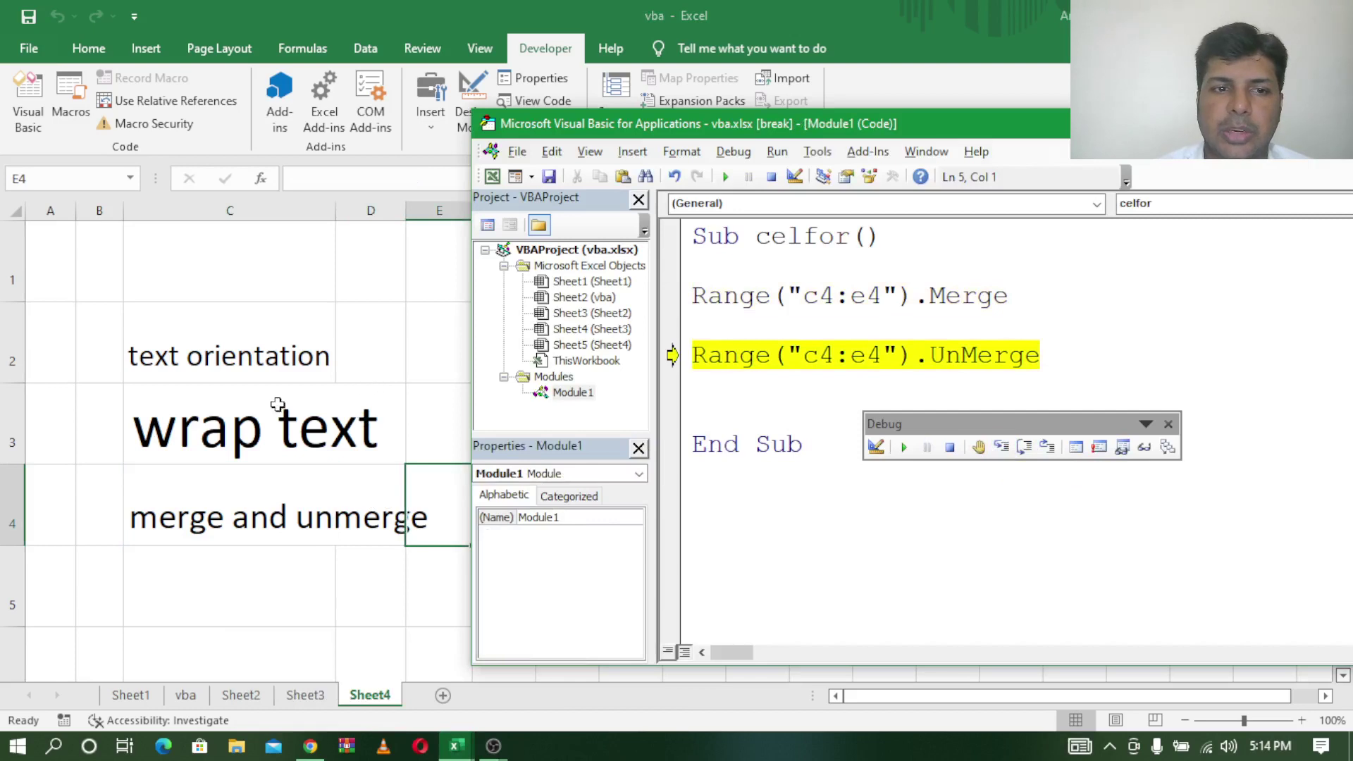
pyautogui.click(265, 379)
pyautogui.click(268, 522)
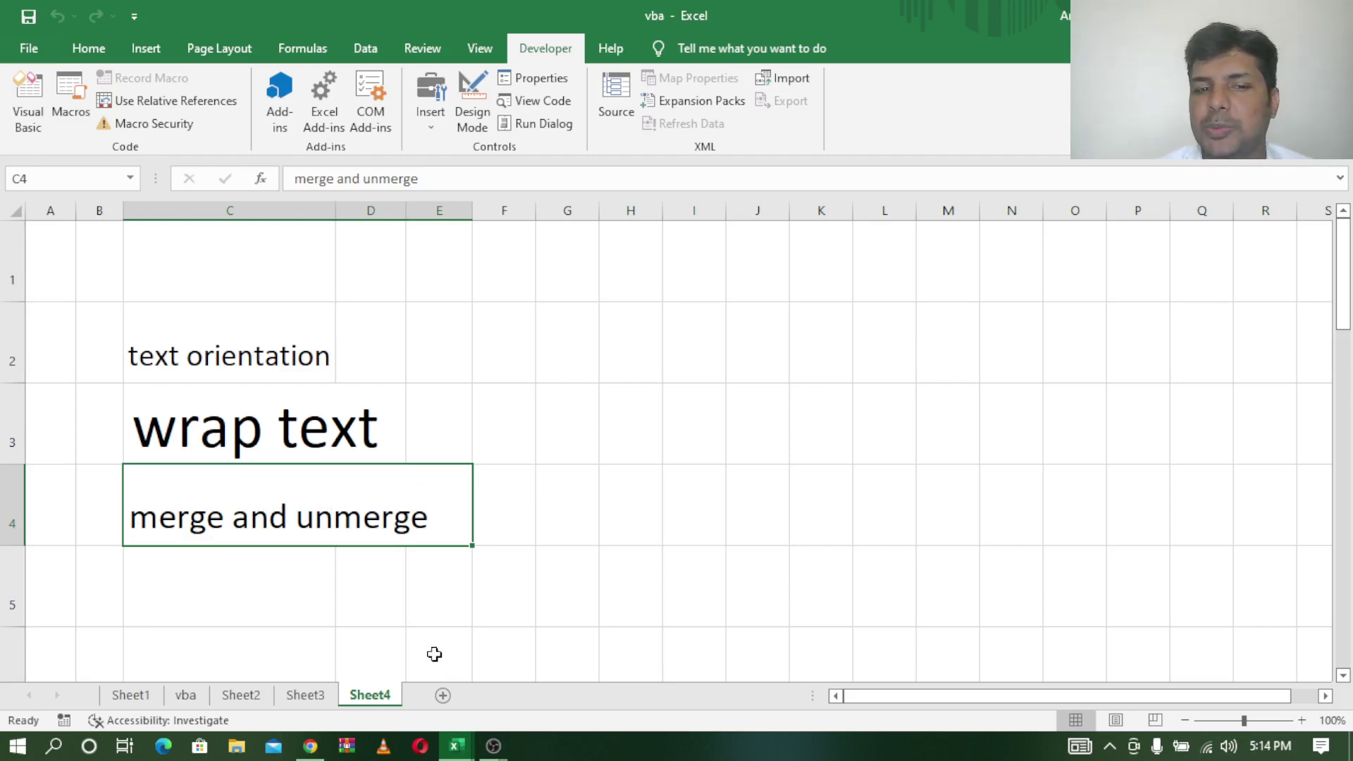
# Run the UnMerge line, confirm D4 is separate again, and step to the macro's end.
pyautogui.moveTo(455, 746)
pyautogui.click(534, 654)
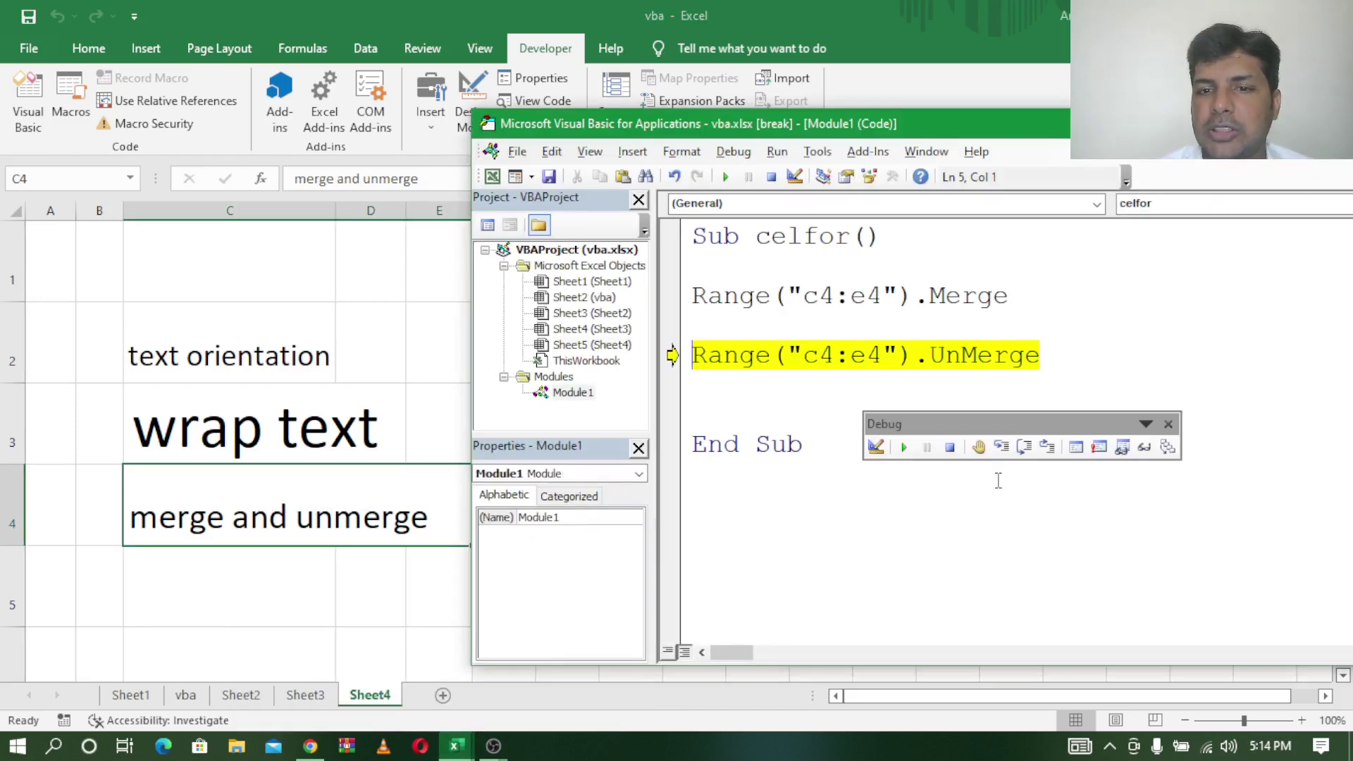
pyautogui.click(1001, 447)
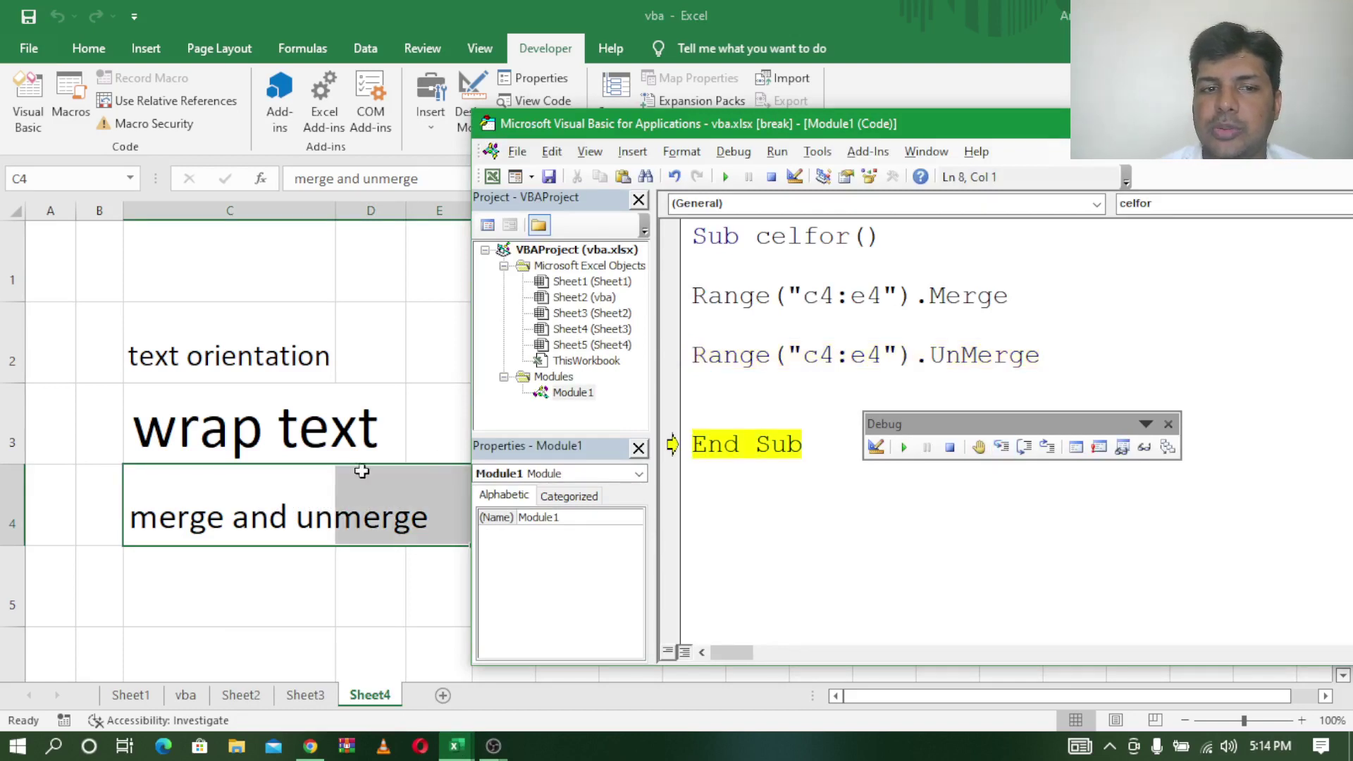
pyautogui.click(210, 507)
pyautogui.click(374, 479)
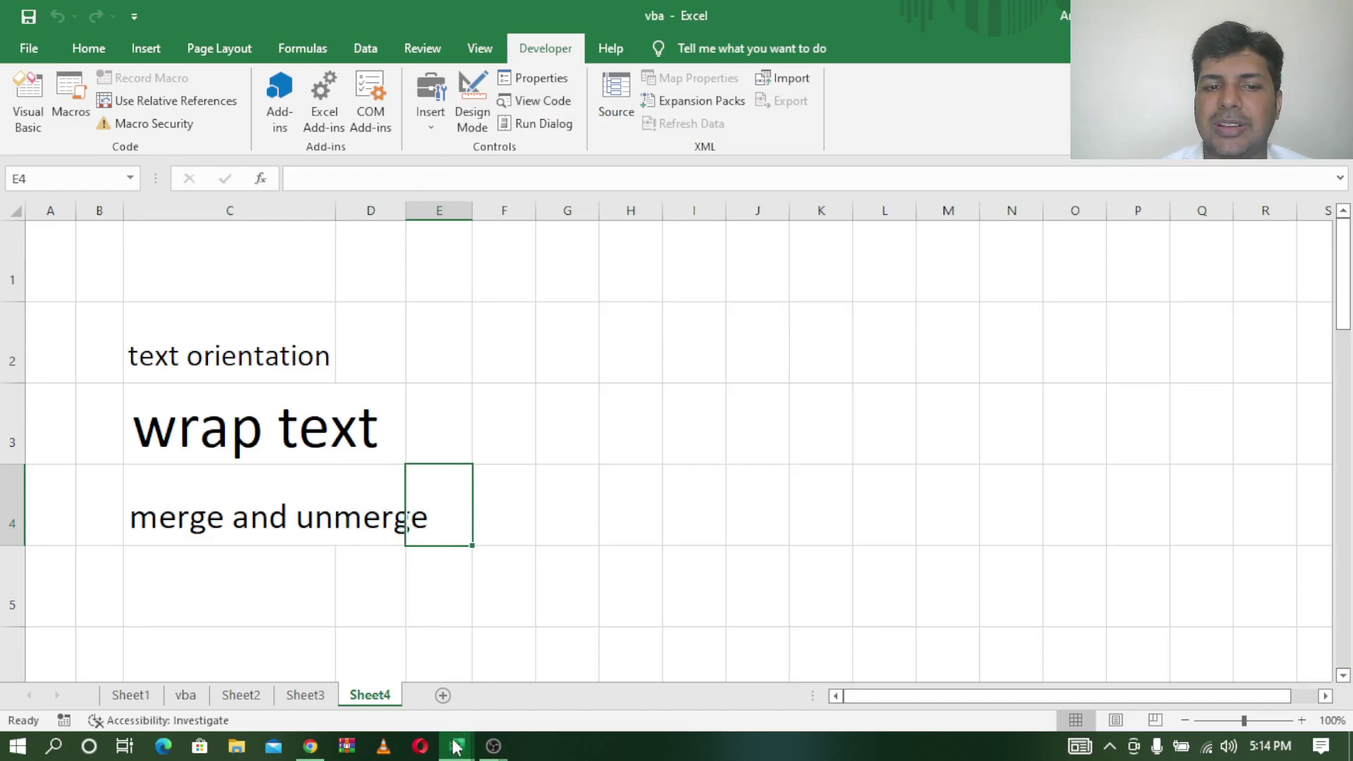
pyautogui.moveTo(455, 747)
pyautogui.click(548, 628)
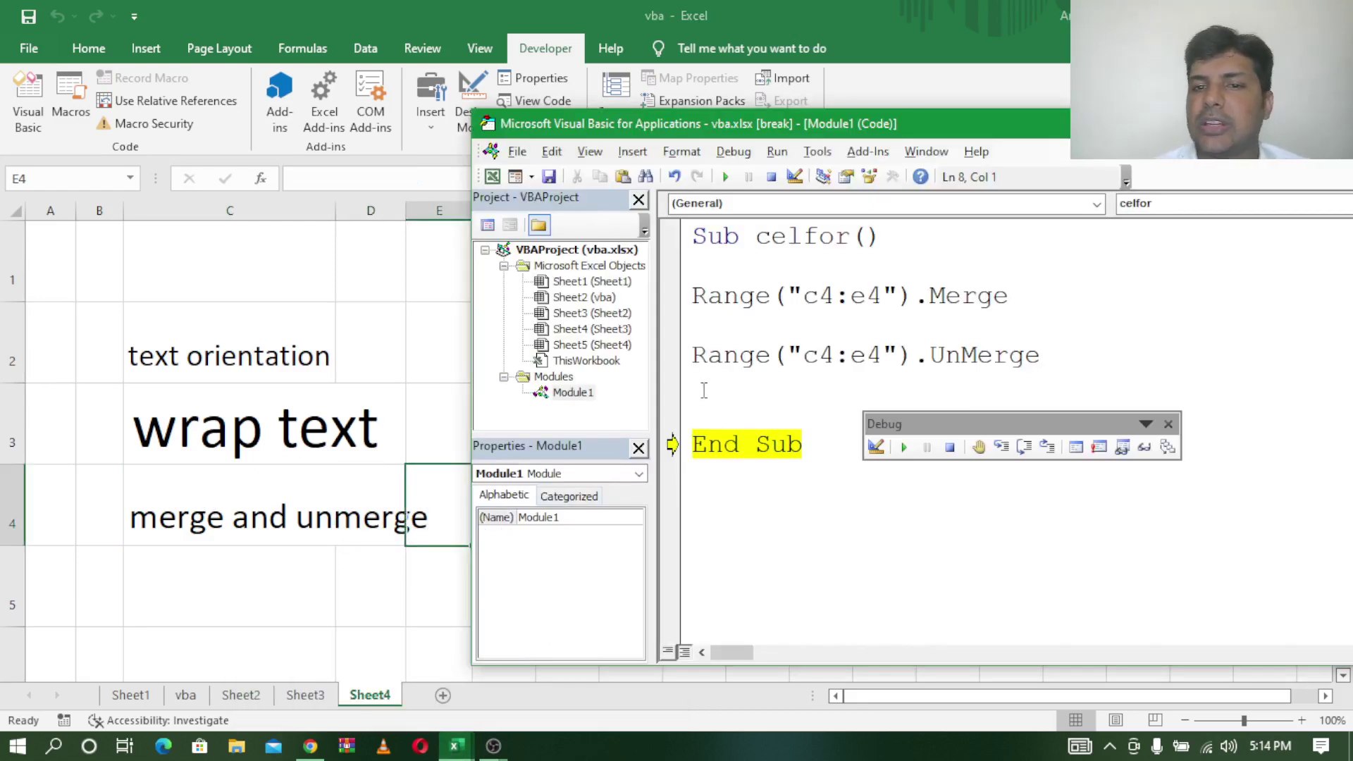
pyautogui.click(1001, 446)
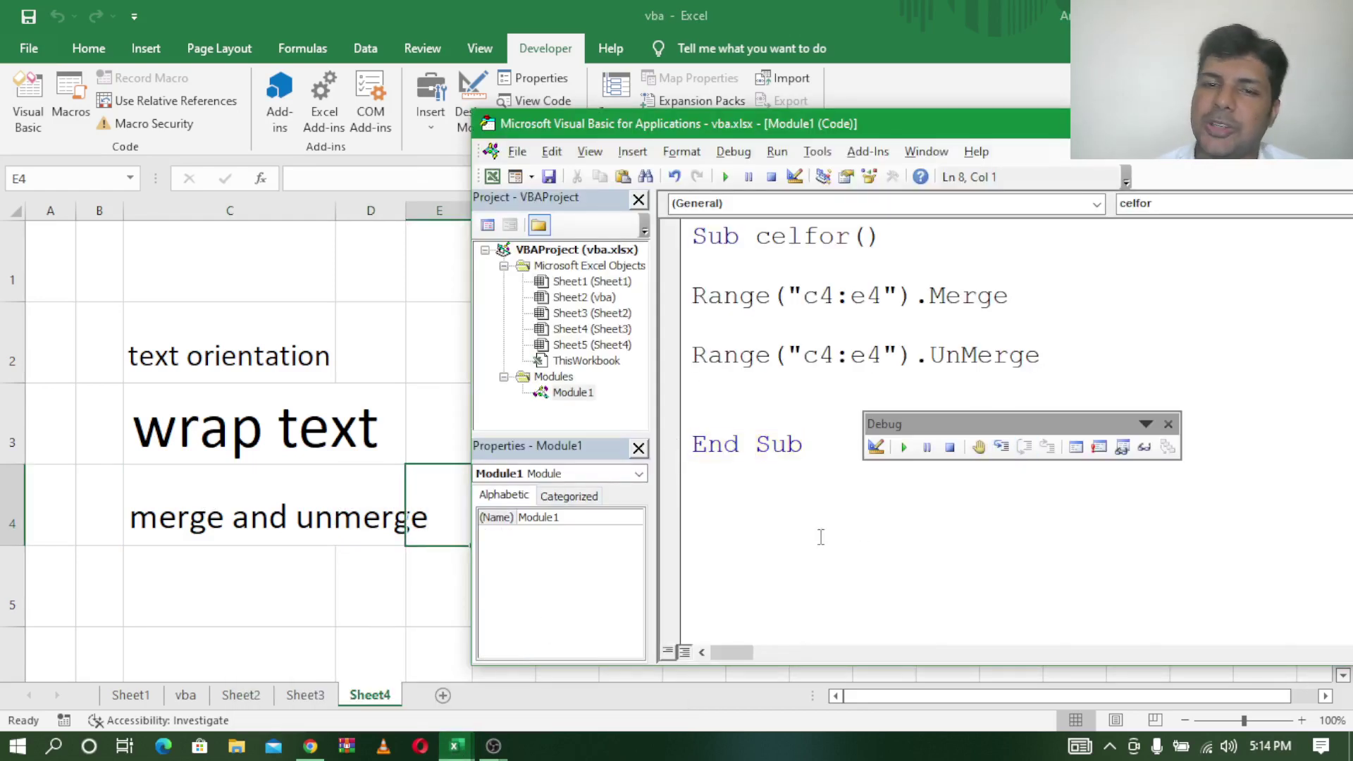